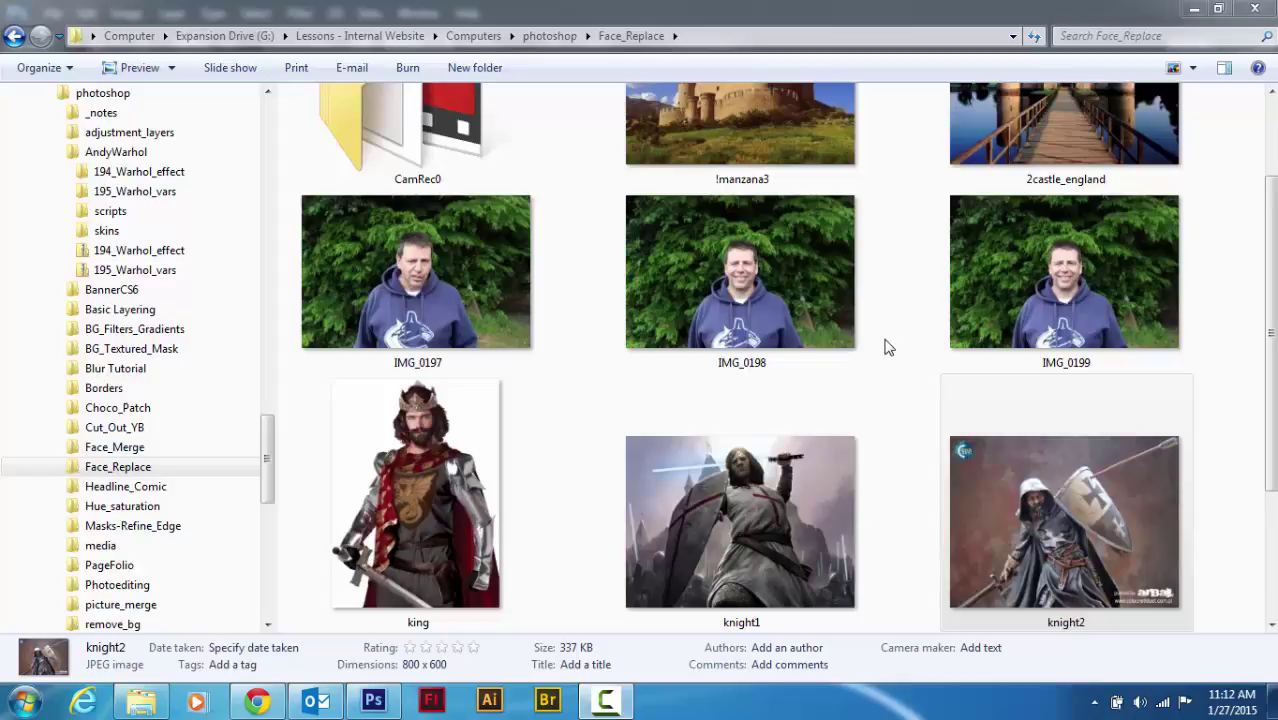
# Step: Look over the castle, portrait and knight images available in the Face_Replace folder
pyautogui.click(1042, 540)
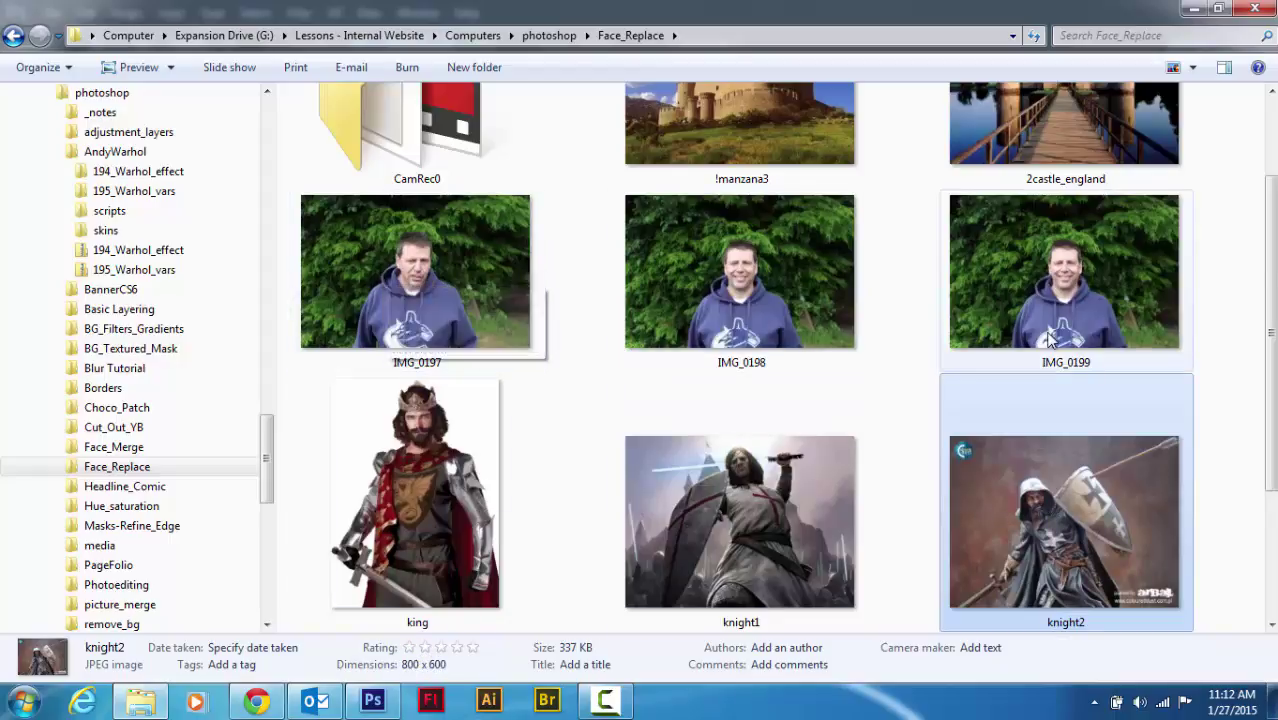
pyautogui.scroll(1, 1045, 335)
pyautogui.scroll(-3, 1030, 335)
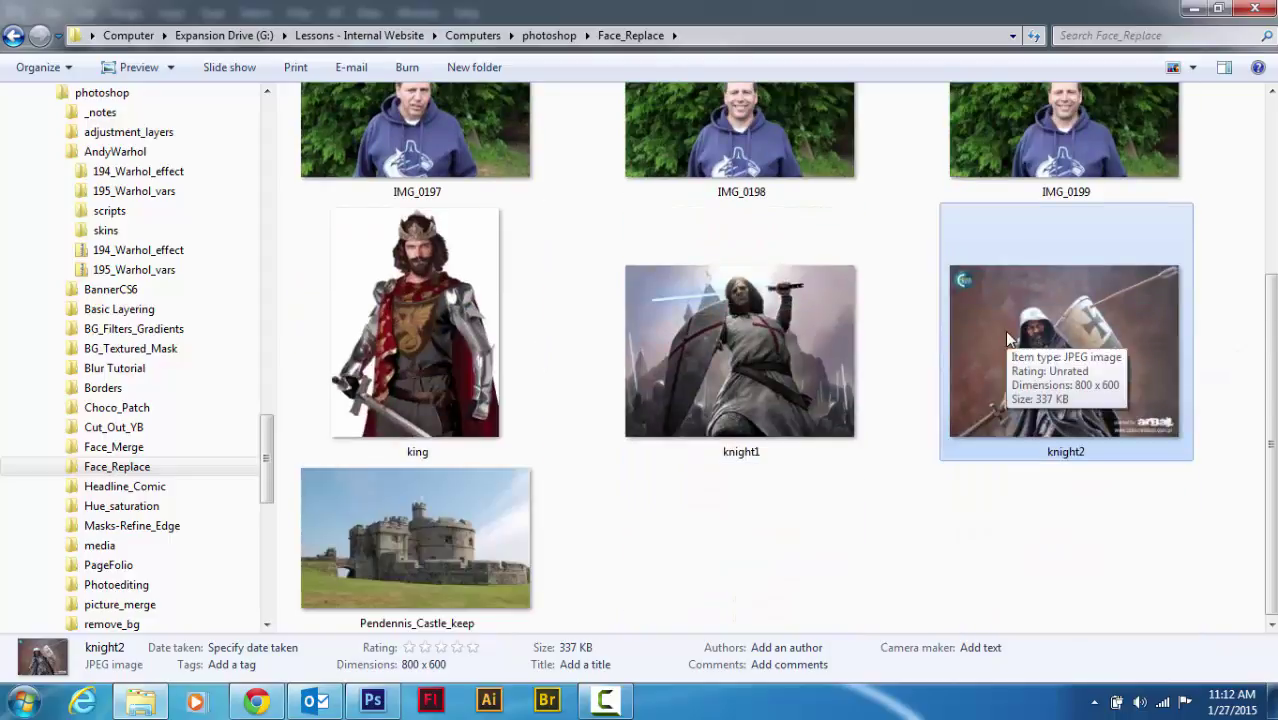
pyautogui.scroll(3, 1008, 340)
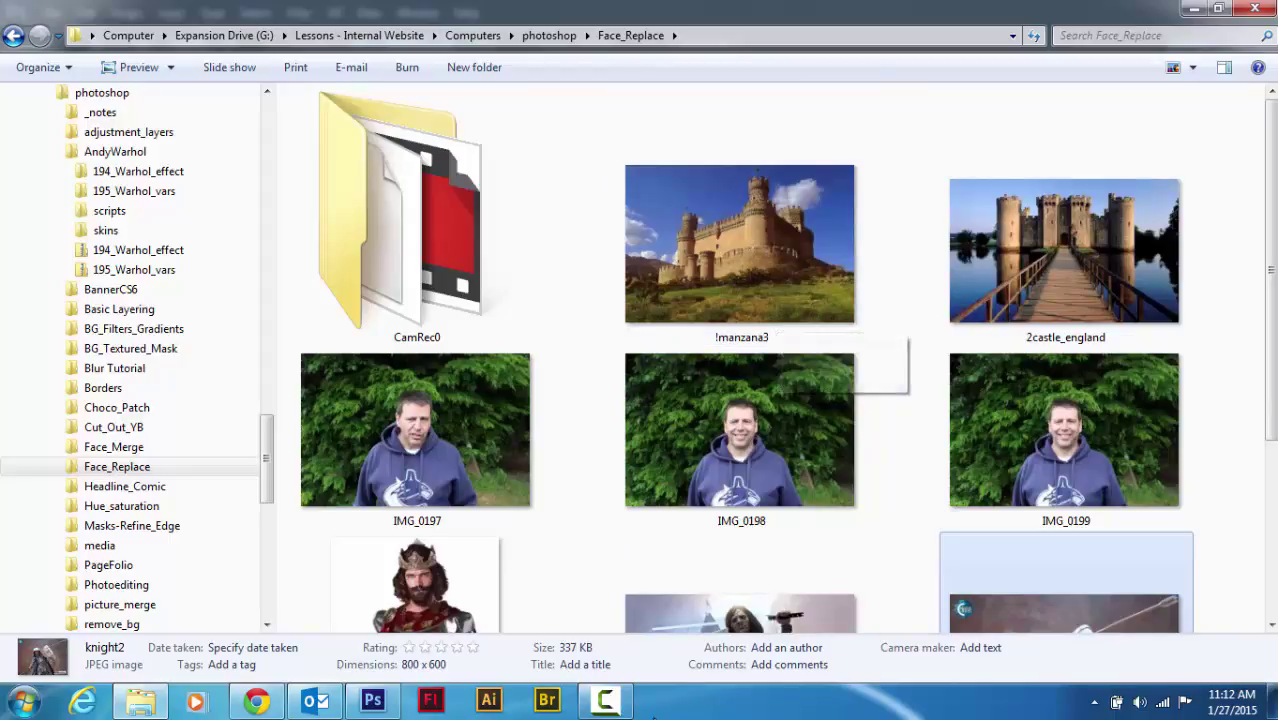
# Step: Switch to Photoshop and start opening a file, browsing to the Lessons - Internal Website folder on Expansion Drive (G:)
pyautogui.click(372, 702)
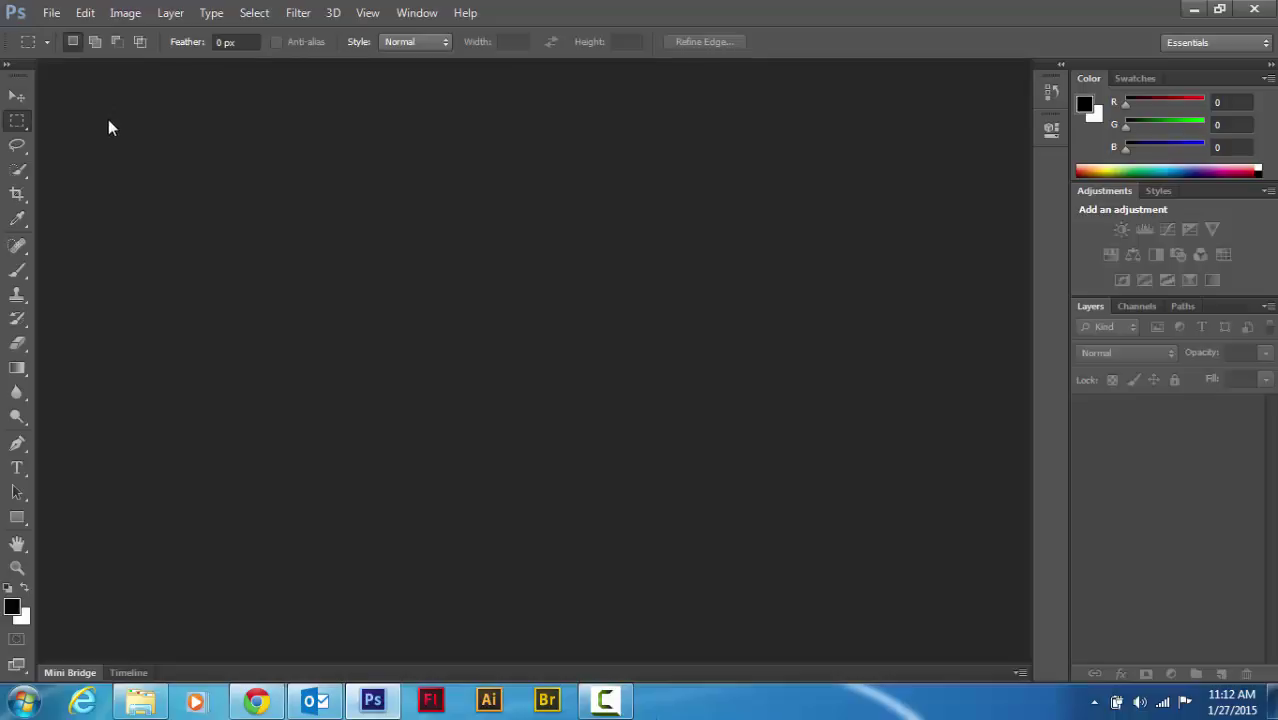
pyautogui.click(50, 12)
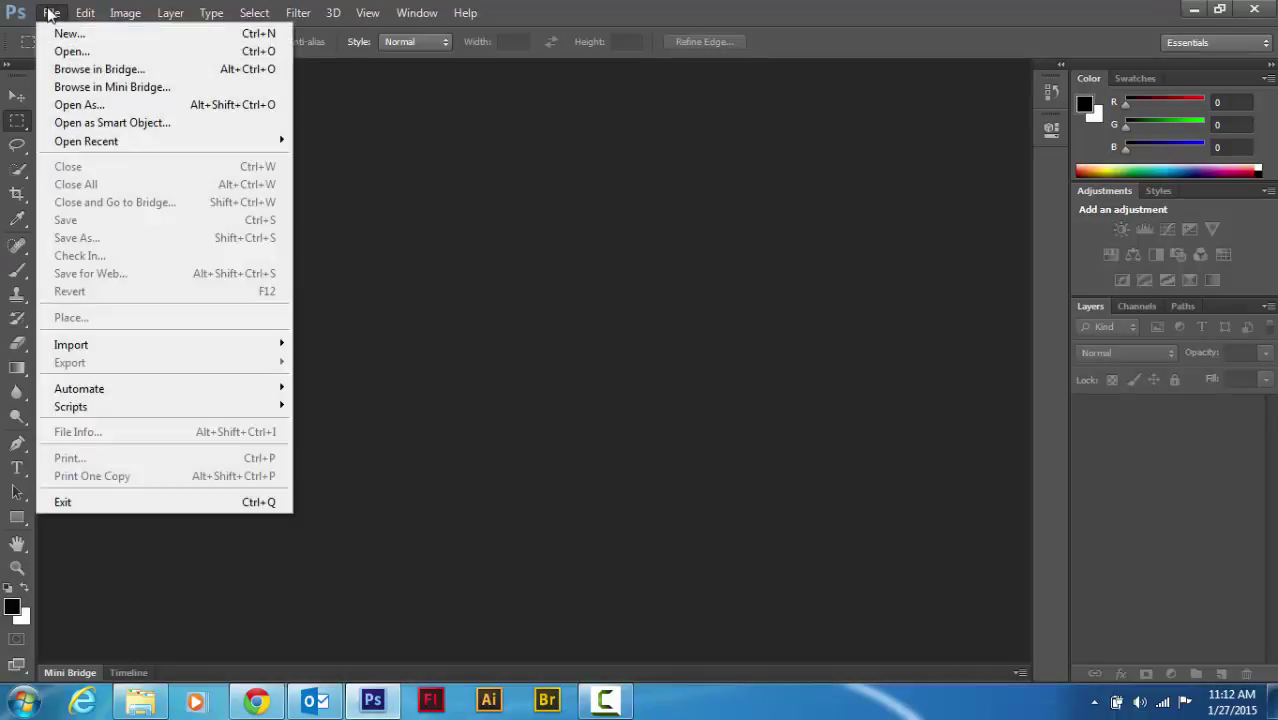
pyautogui.click(52, 52)
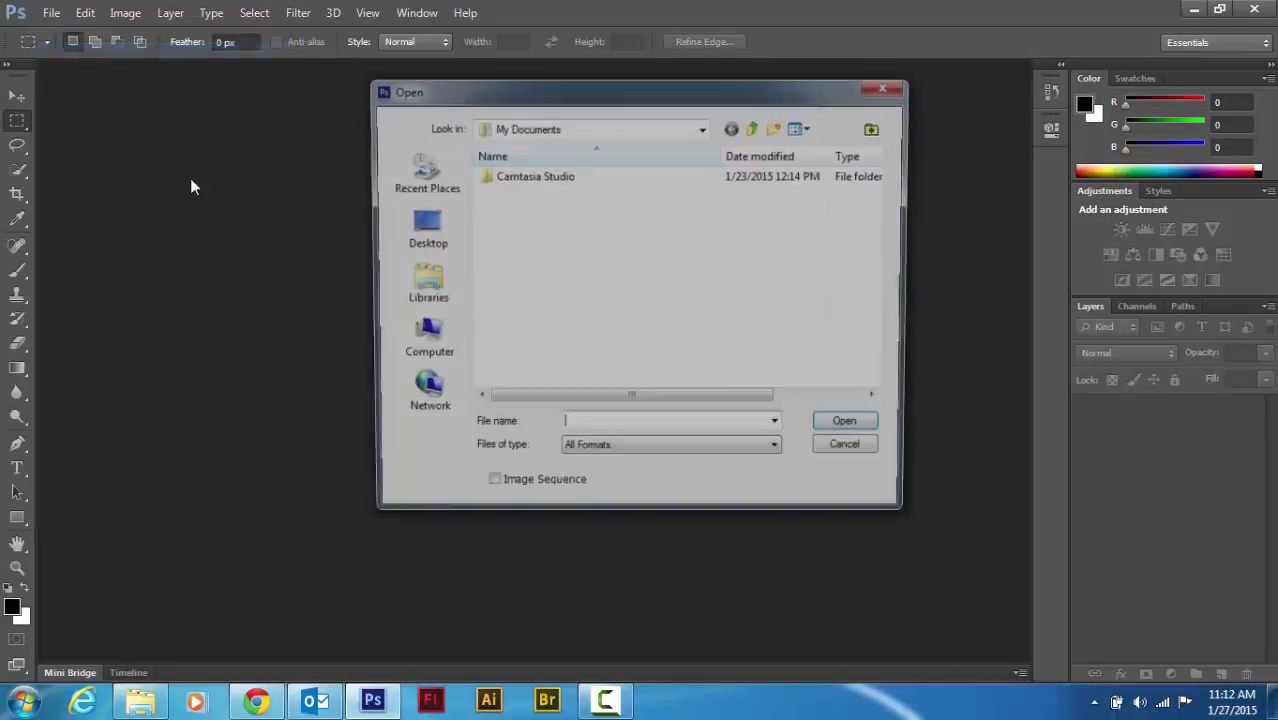
pyautogui.click(512, 130)
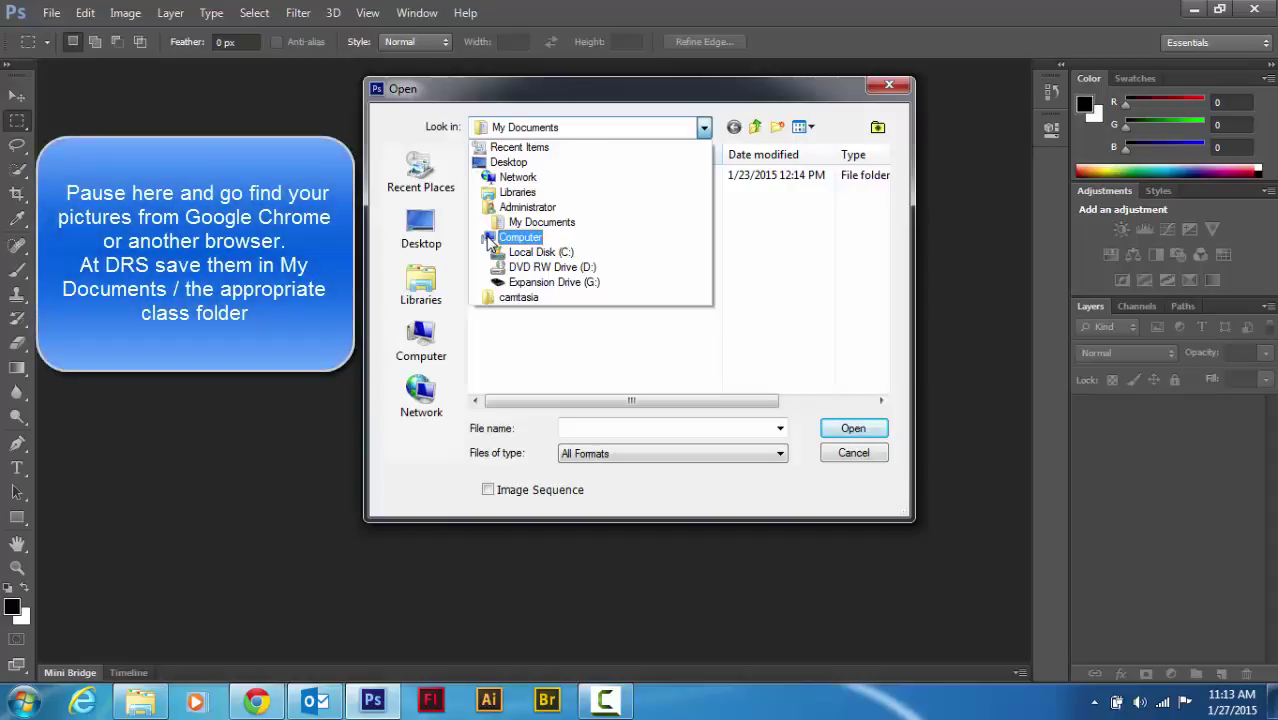
pyautogui.click(552, 282)
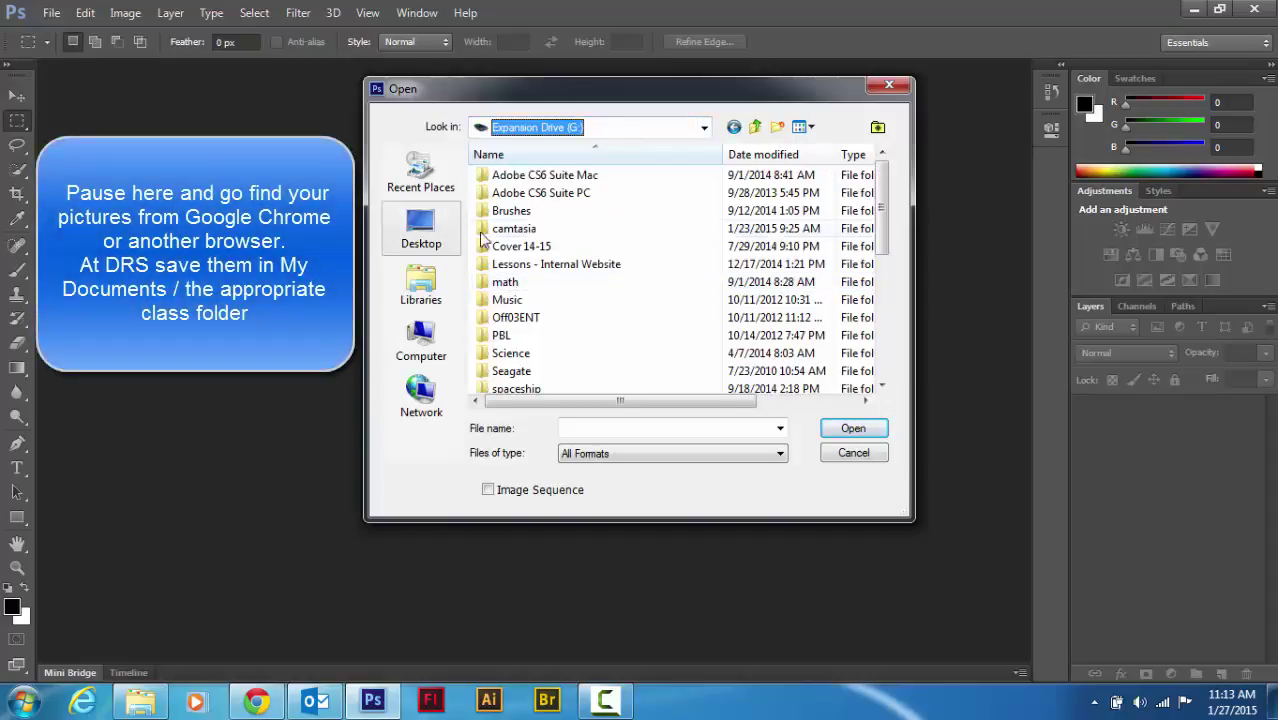
pyautogui.doubleClick(545, 264)
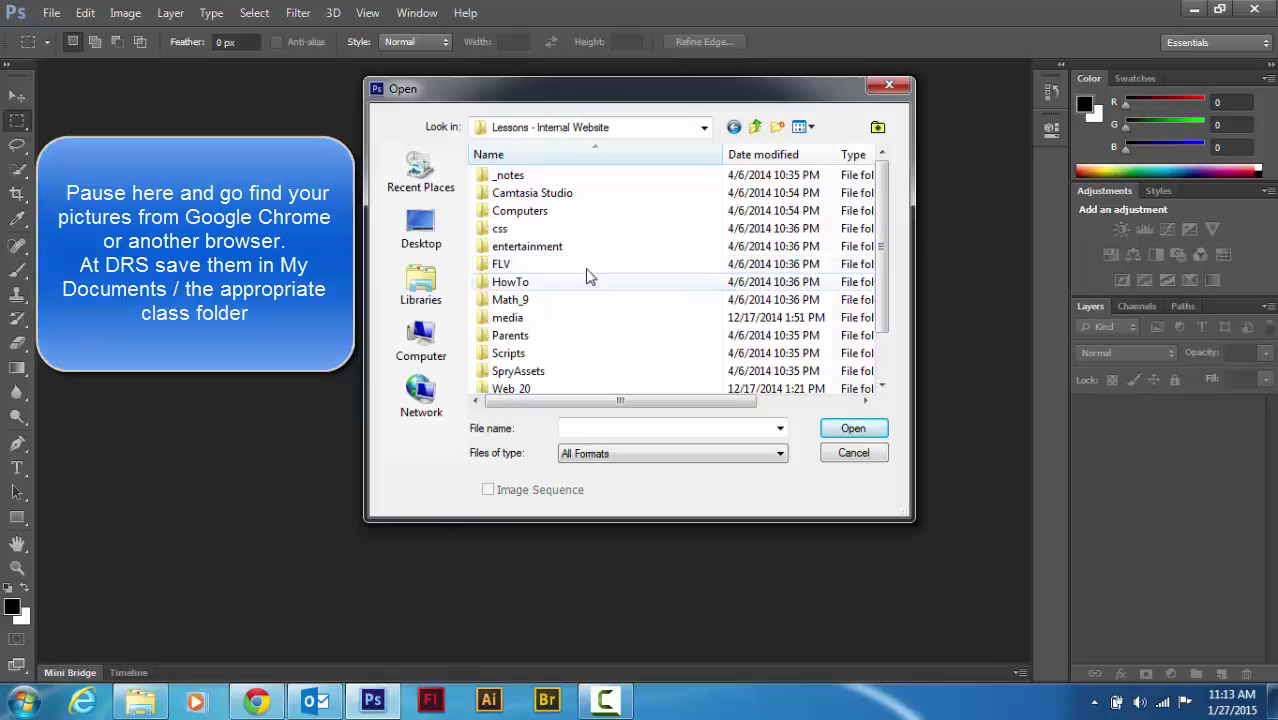
pyautogui.click(558, 128)
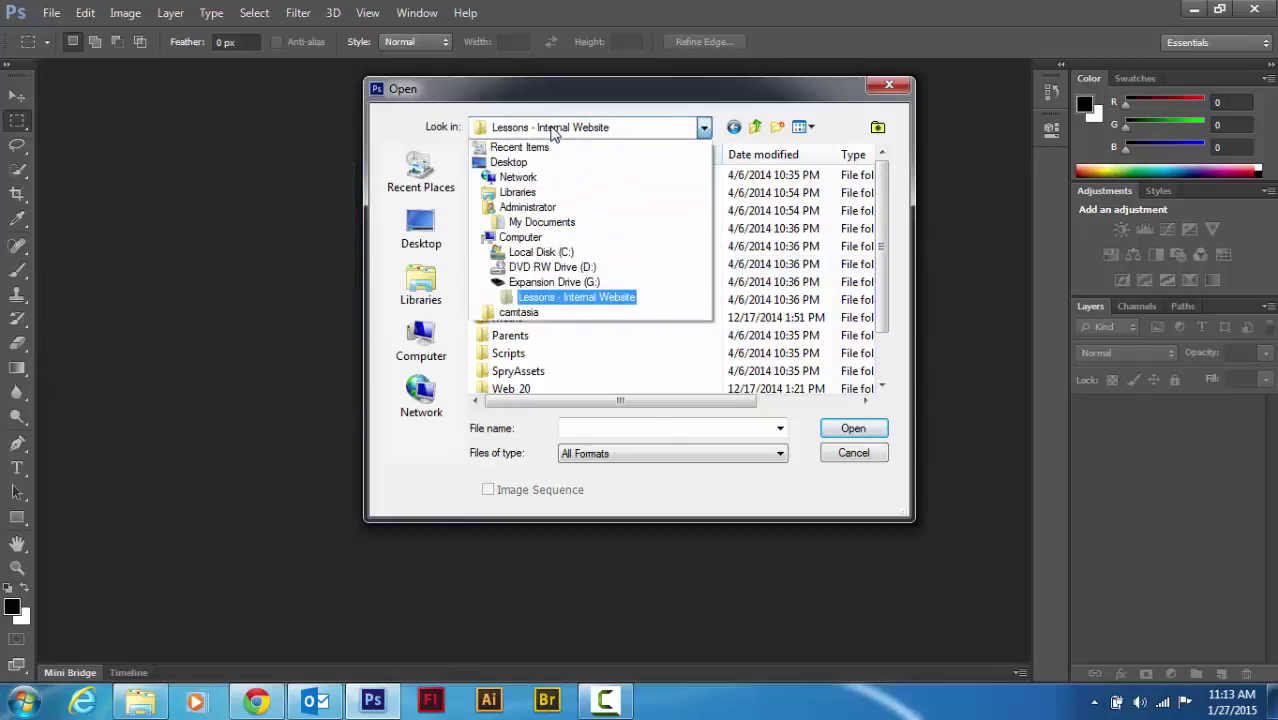
pyautogui.click(537, 285)
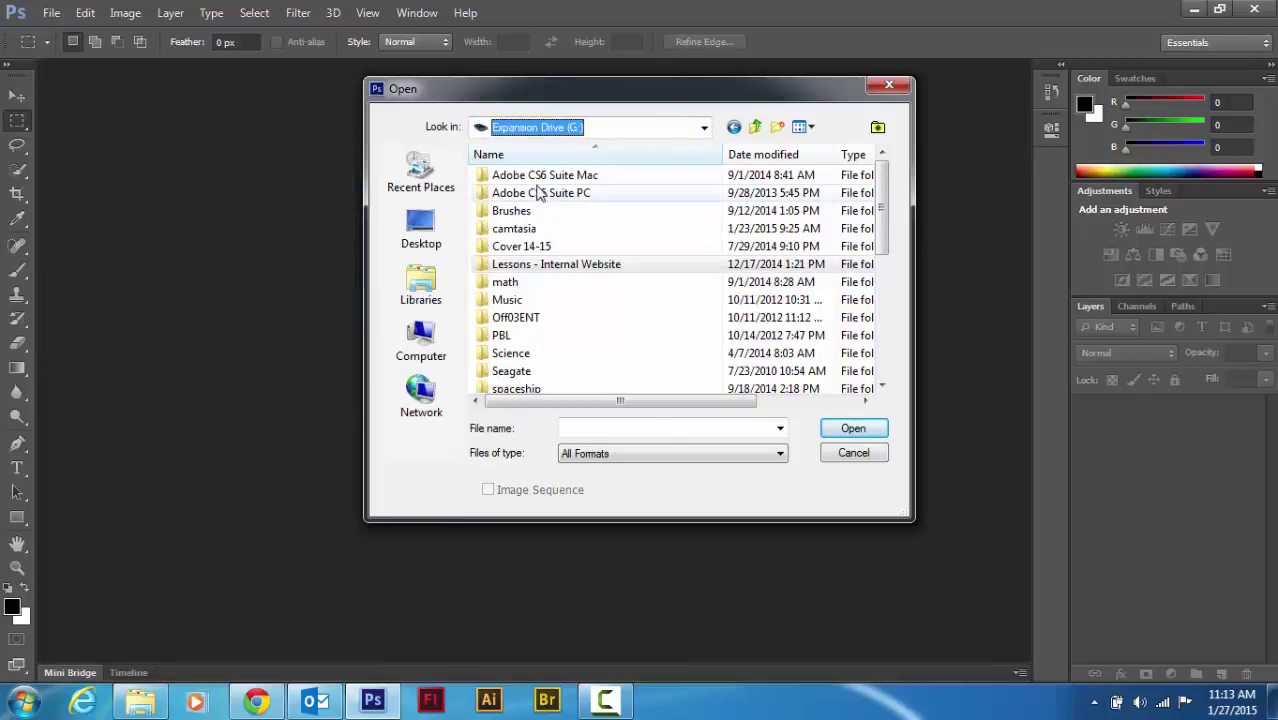
pyautogui.doubleClick(530, 261)
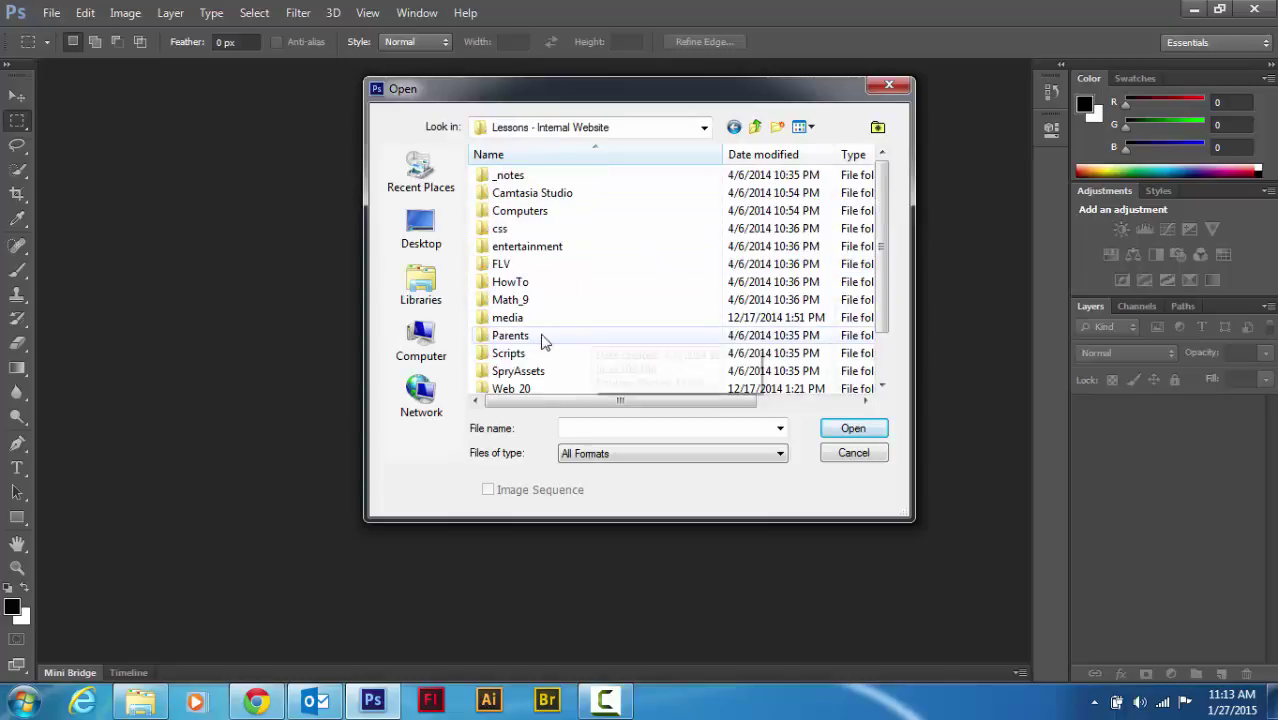
# Step: Open the knight2 image from the Face_Replace folder inside Computers and photoshop
pyautogui.doubleClick(522, 212)
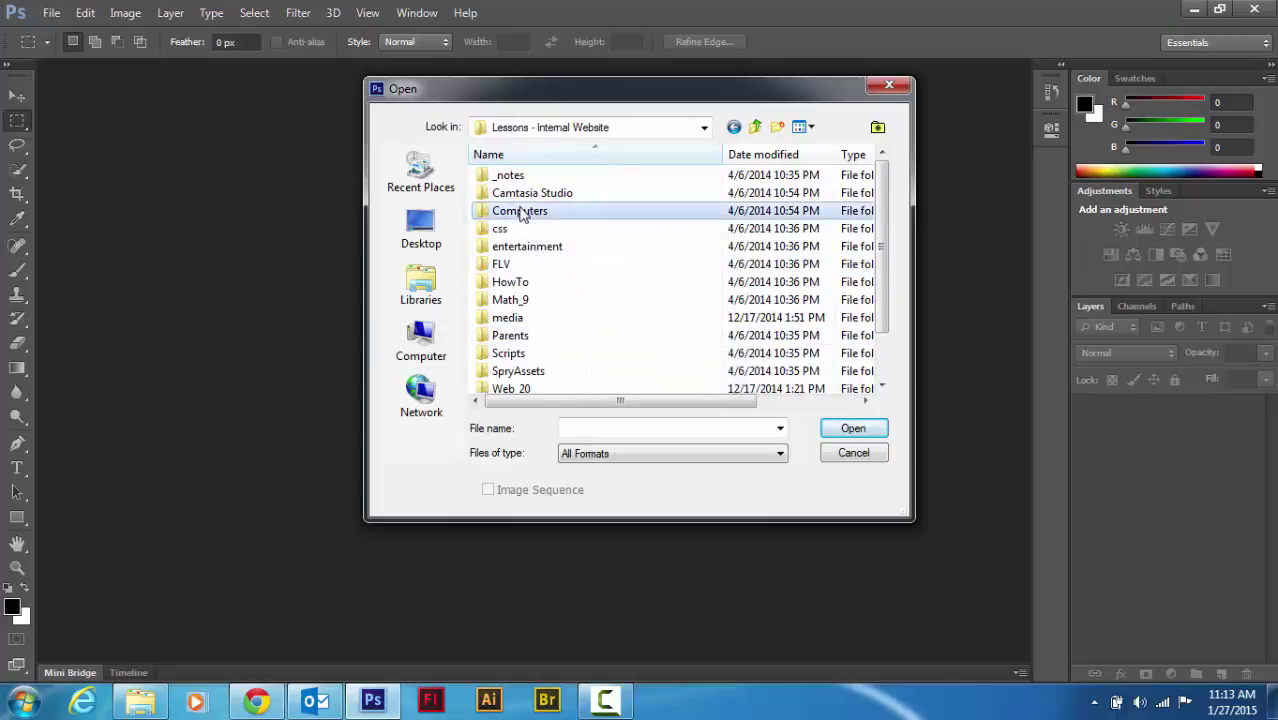
pyautogui.doubleClick(540, 354)
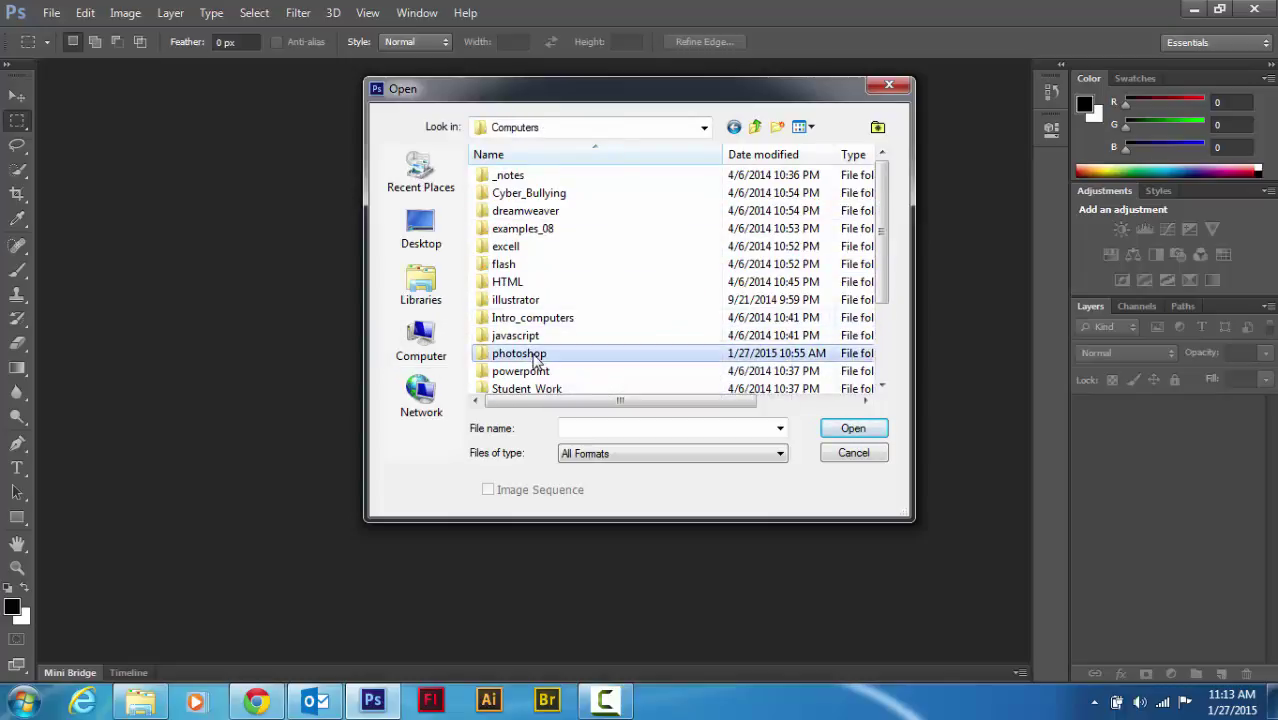
pyautogui.scroll(-1, 661, 347)
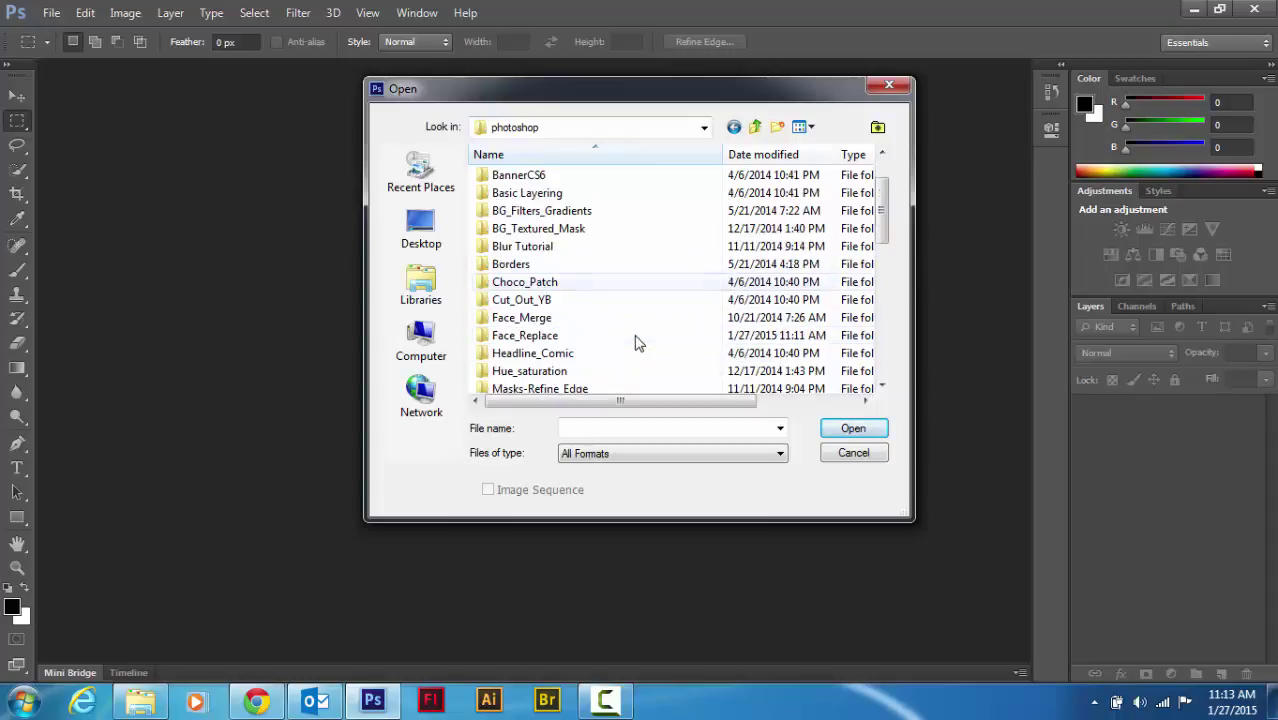
pyautogui.click(527, 340)
pyautogui.doubleClick(527, 340)
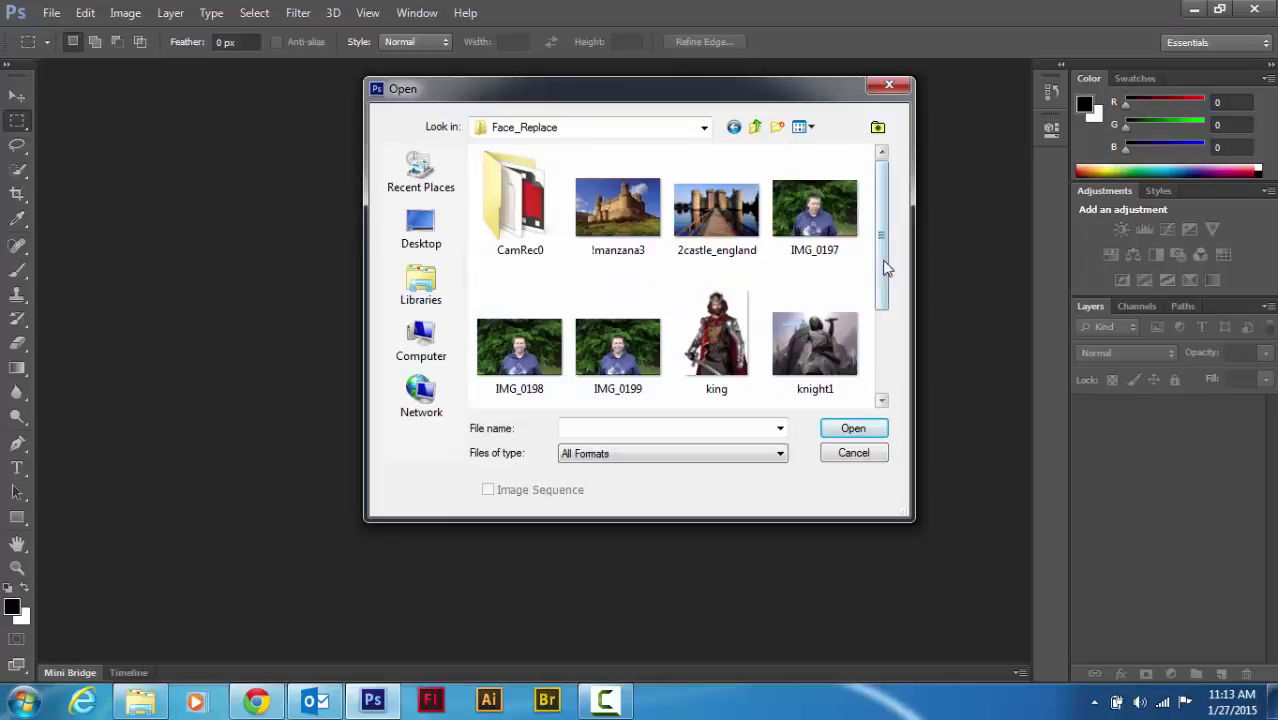
pyautogui.moveTo(884, 265); pyautogui.dragTo(884, 354)
pyautogui.doubleClick(519, 373)
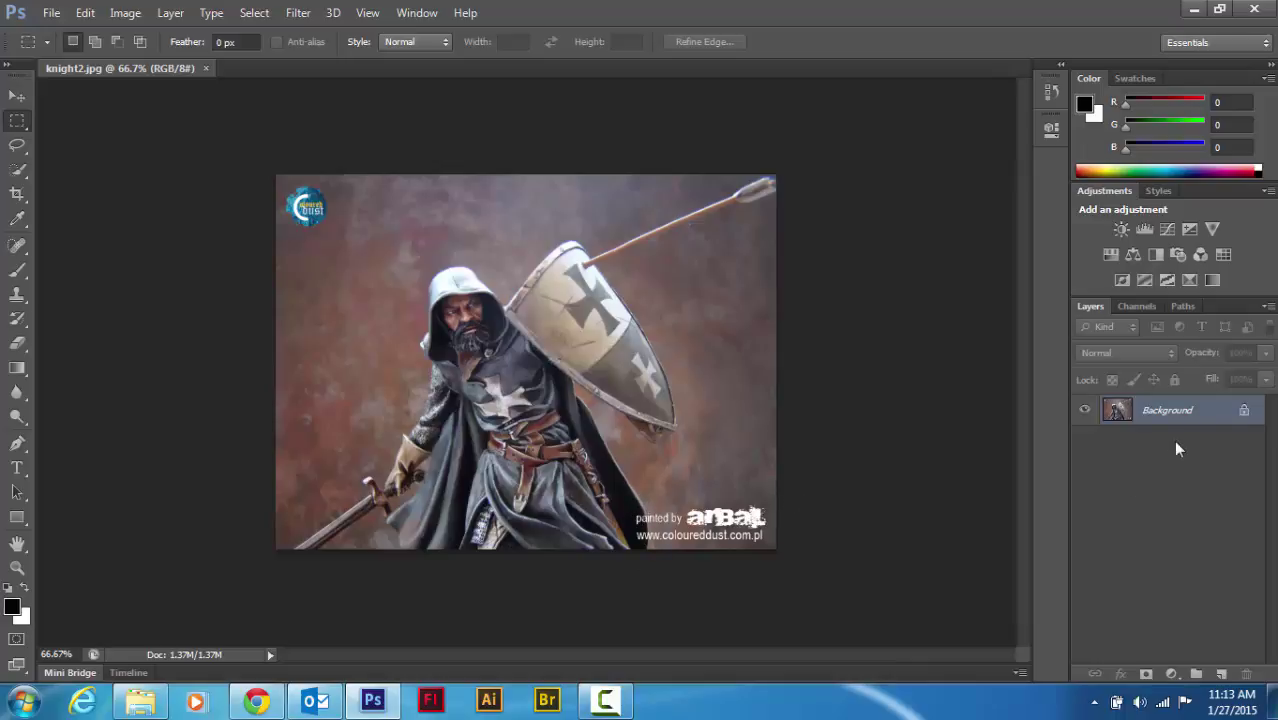
# Step: Duplicate the Background layer of the knight image and hide the original
pyautogui.moveTo(1160, 416); pyautogui.dragTo(1224, 672)
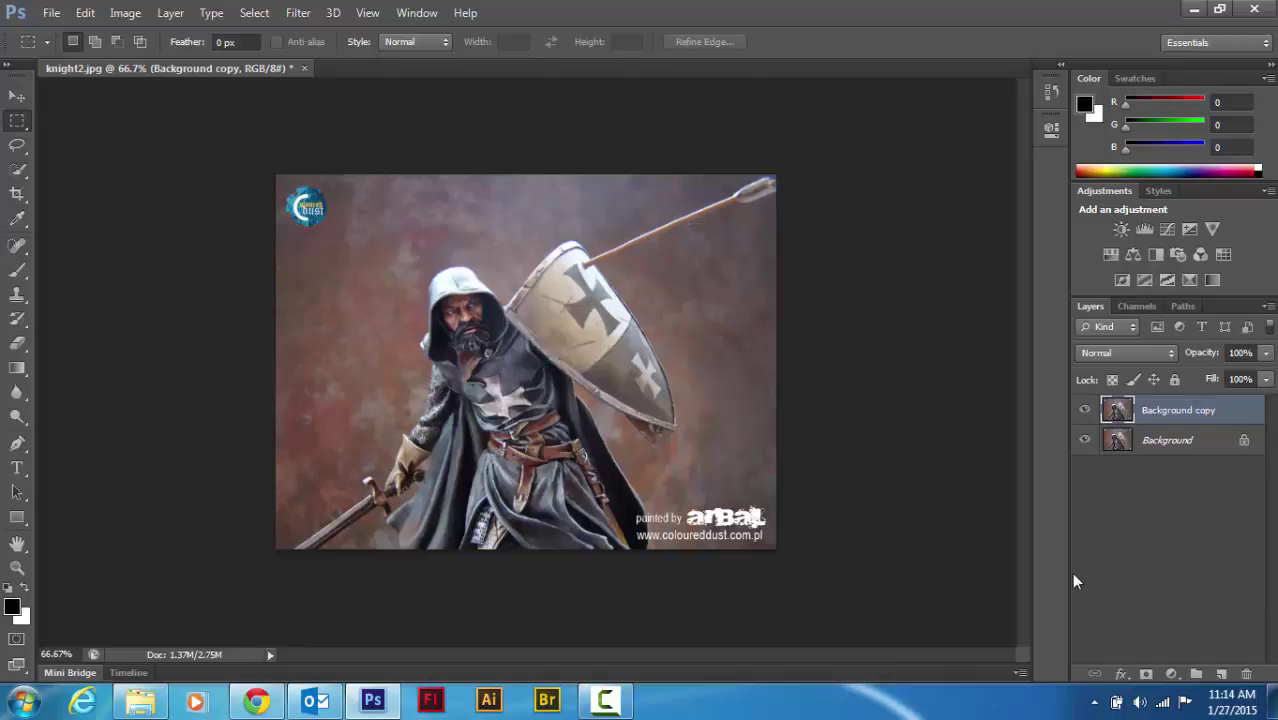
pyautogui.click(1084, 440)
# Step: Place the IMG_0197 portrait photo into the knight document
pyautogui.click(51, 12)
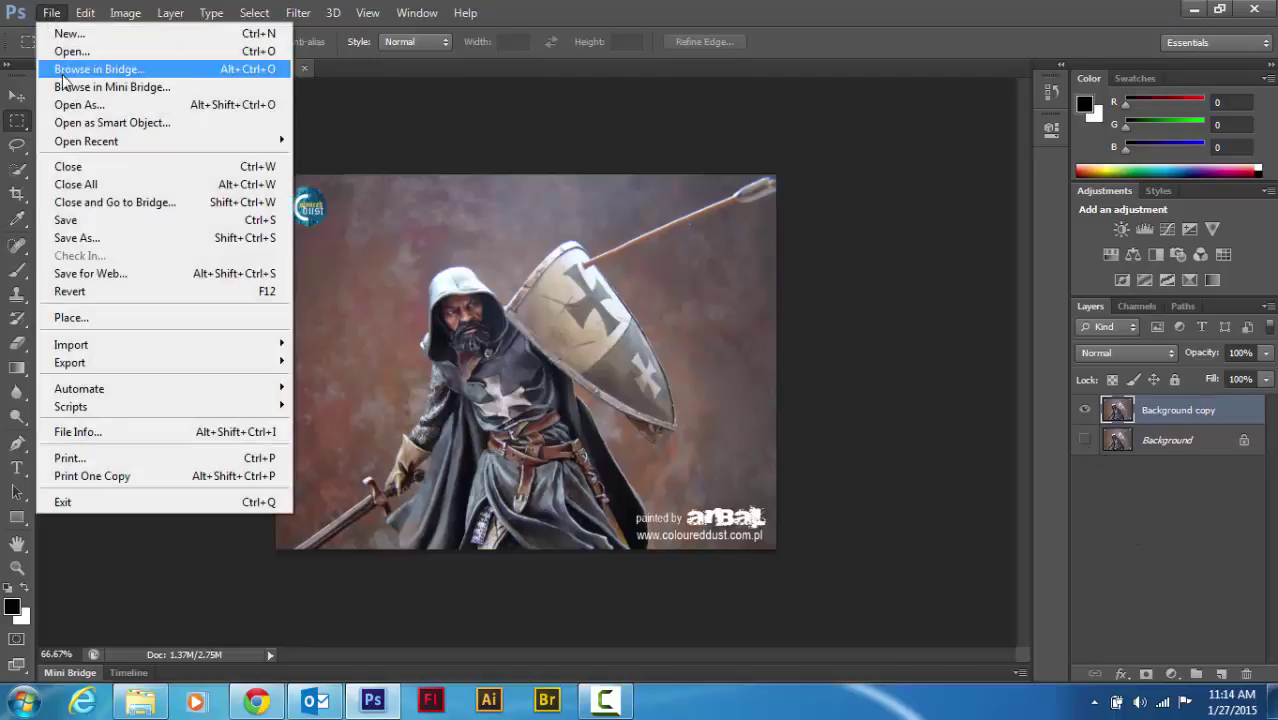
pyautogui.click(78, 318)
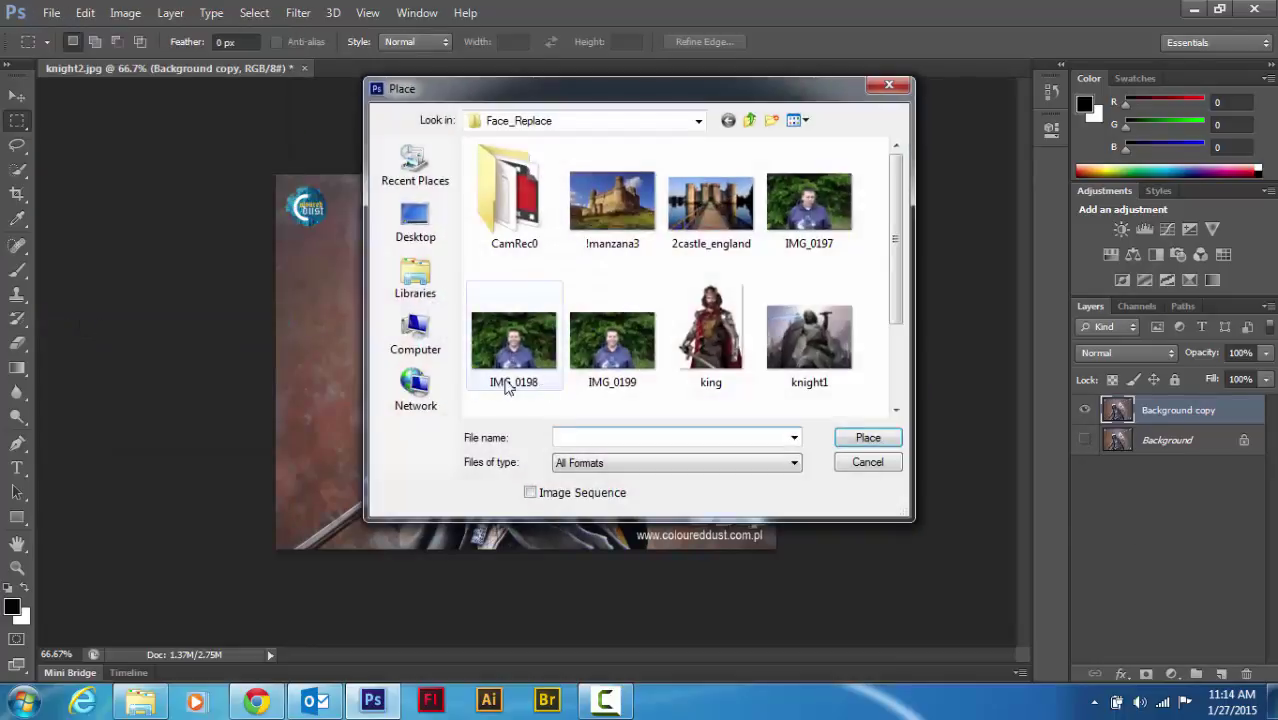
pyautogui.click(812, 205)
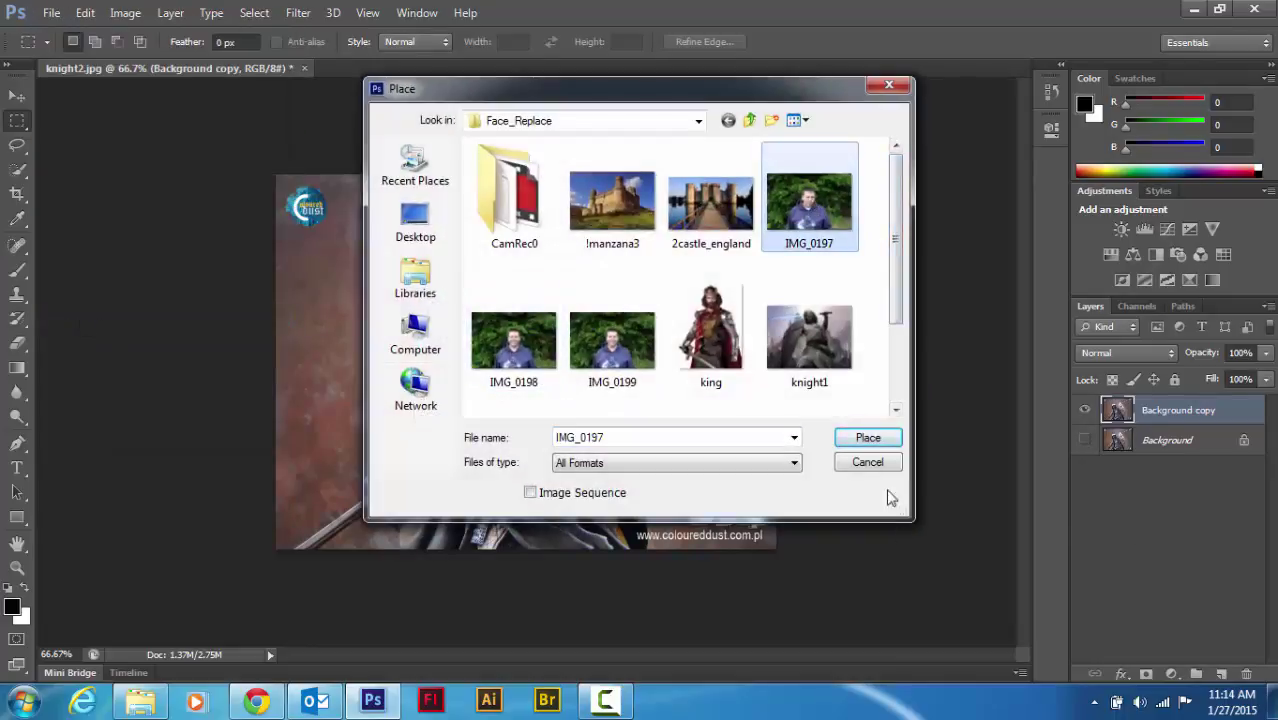
pyautogui.click(866, 438)
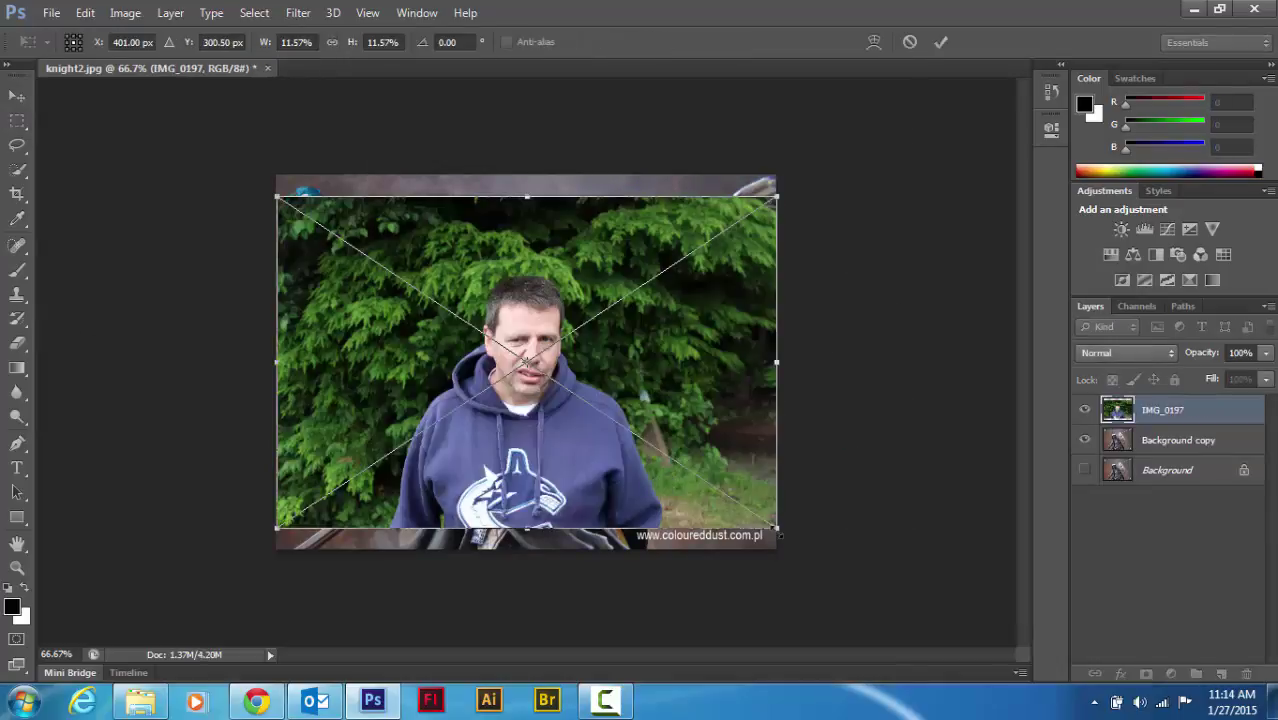
# Step: Fit the placed portrait over the knight at about 8.7% scale and about -21° rotation, and commit the transform
pyautogui.moveTo(776, 528); pyautogui.dragTo(571, 388)
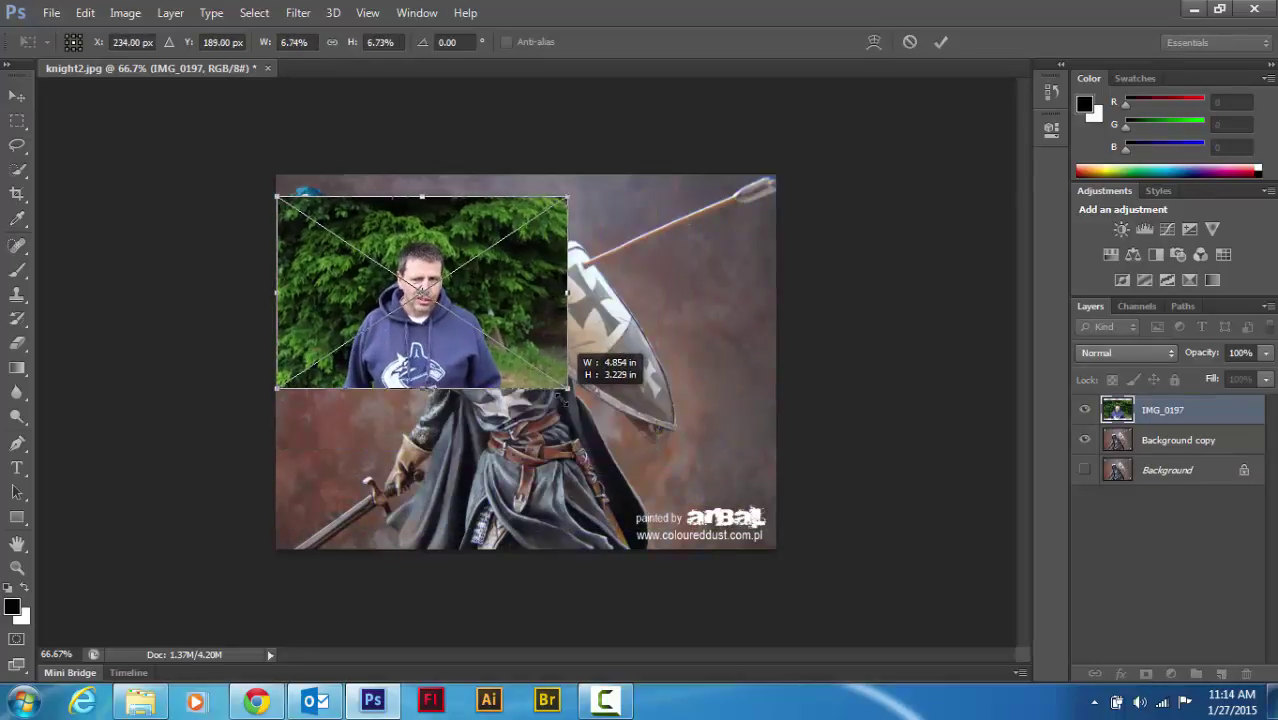
pyautogui.moveTo(457, 376); pyautogui.dragTo(562, 528)
pyautogui.moveTo(672, 345); pyautogui.dragTo(728, 305)
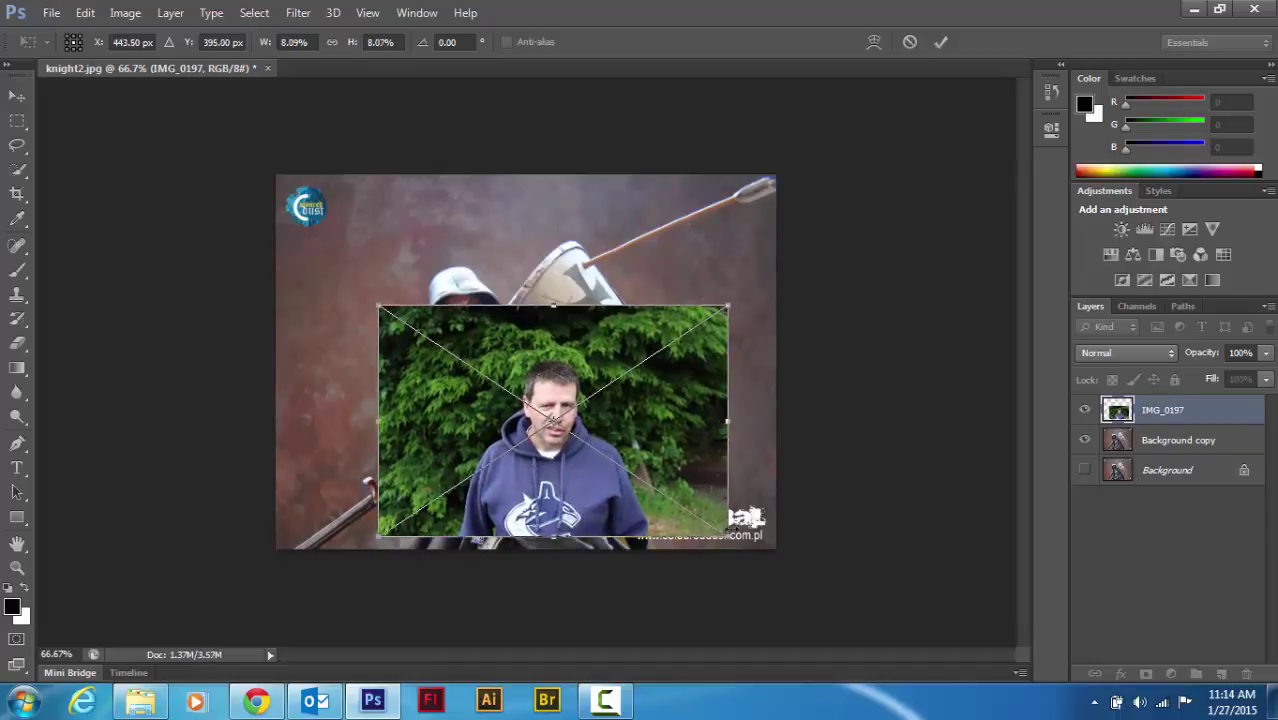
pyautogui.moveTo(748, 520); pyautogui.dragTo(761, 462)
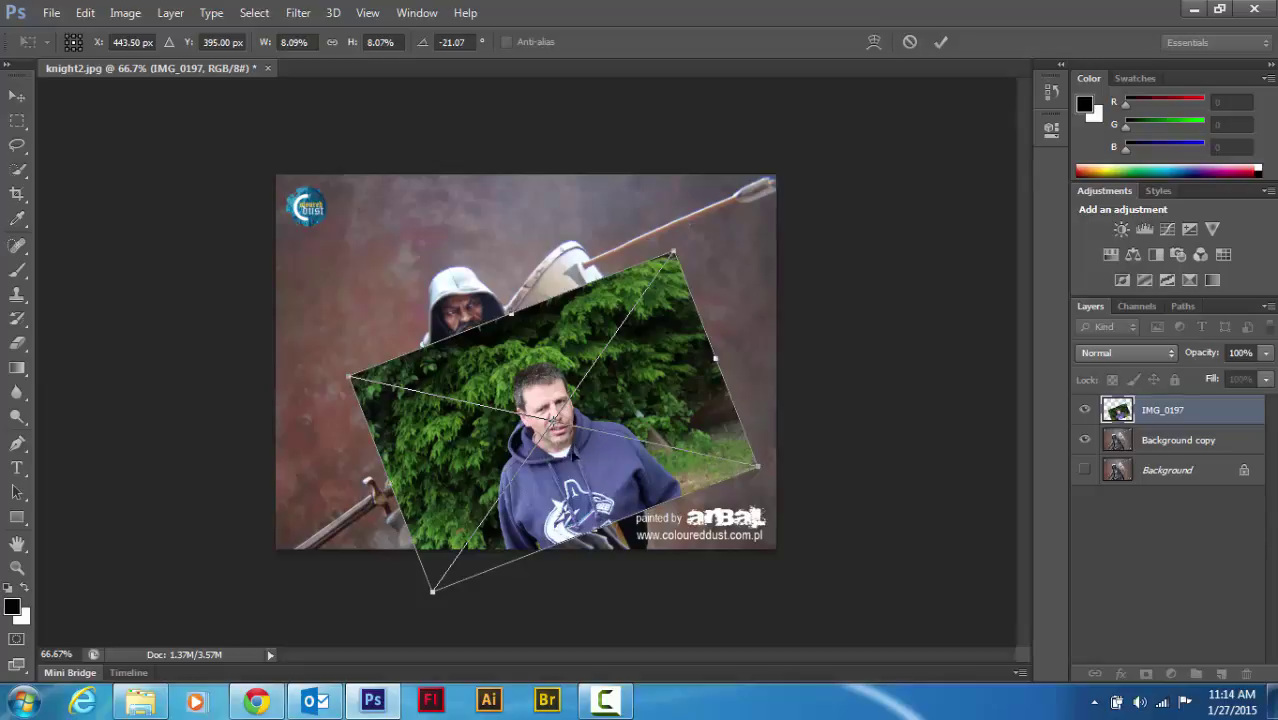
pyautogui.moveTo(580, 444); pyautogui.dragTo(528, 410)
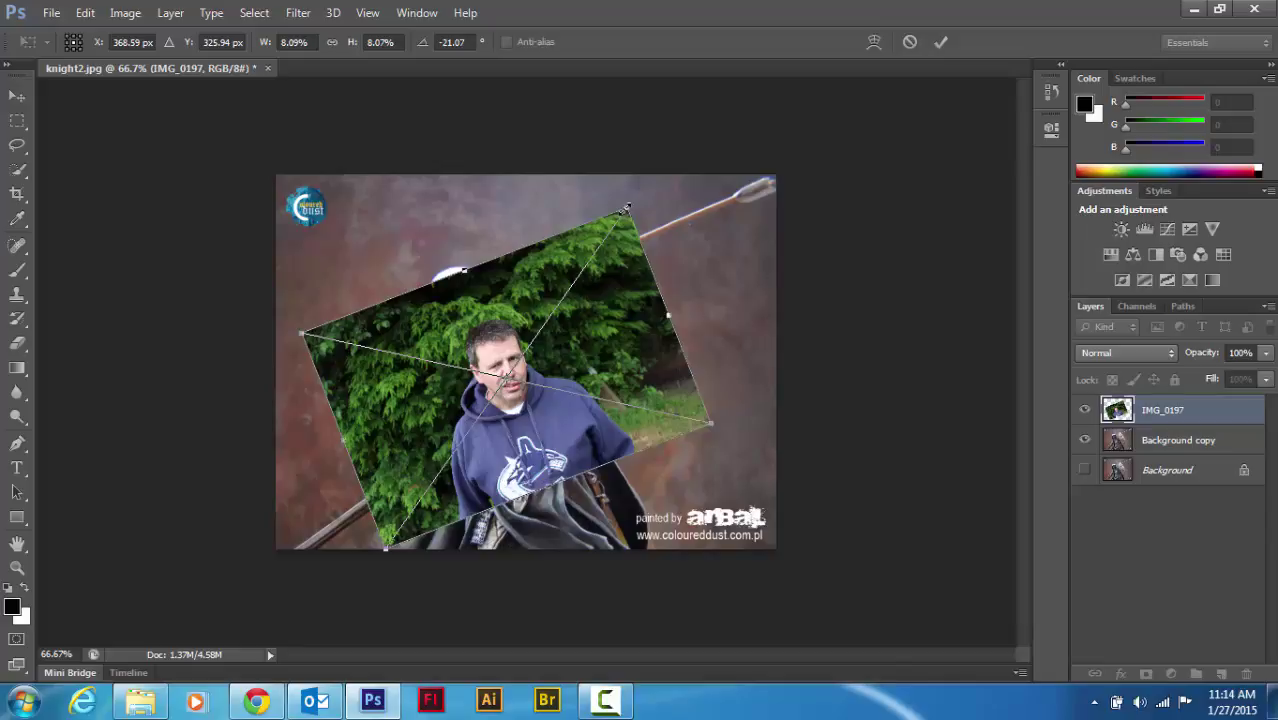
pyautogui.moveTo(625, 208); pyautogui.dragTo(667, 194)
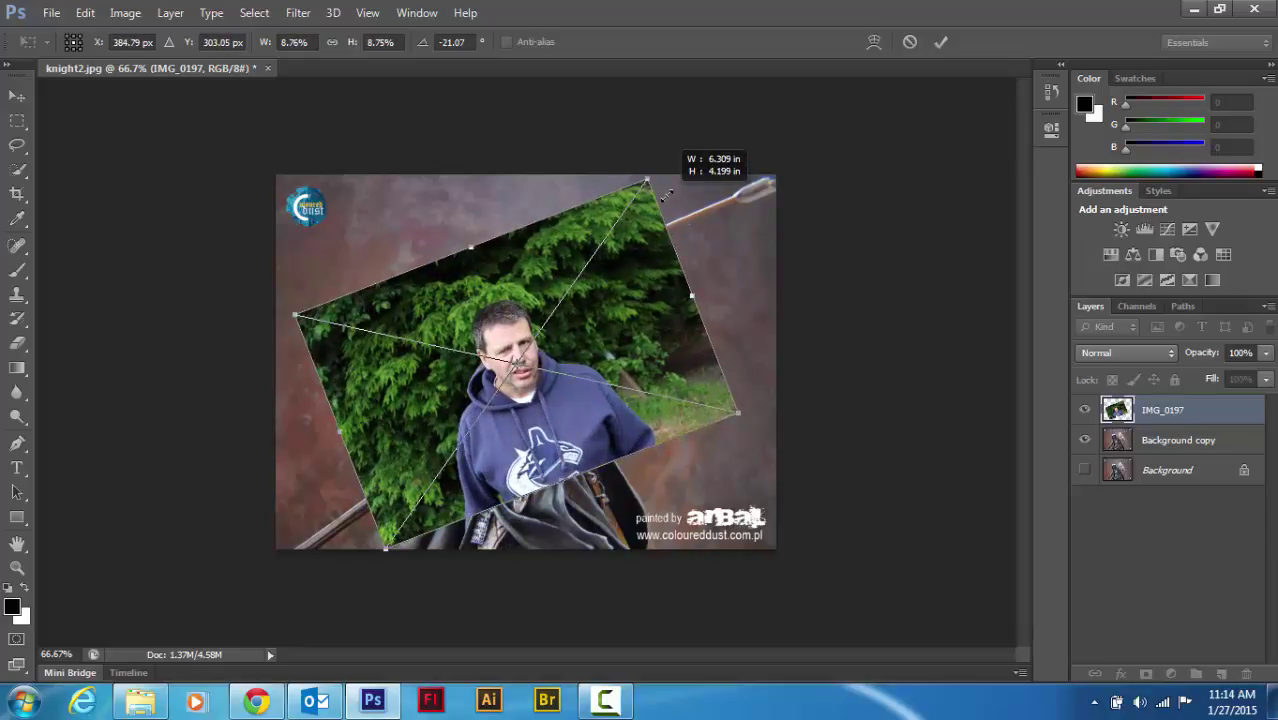
pyautogui.moveTo(667, 193); pyautogui.dragTo(662, 196)
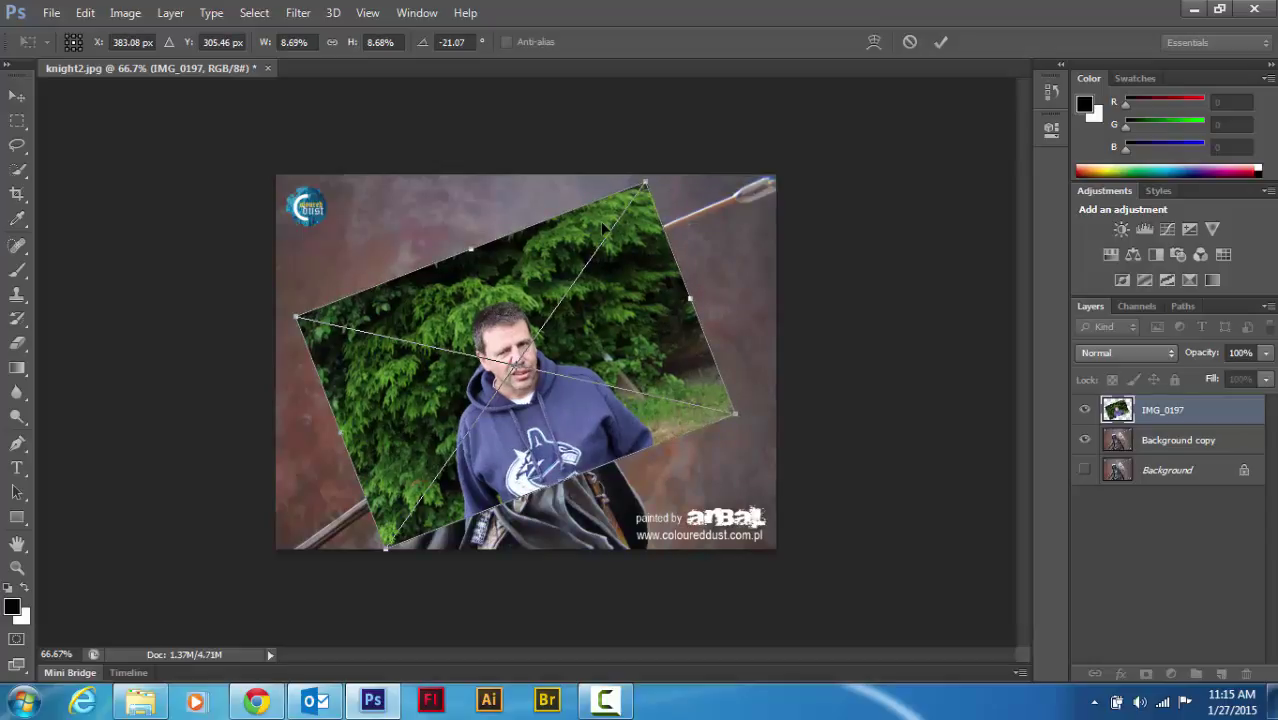
pyautogui.press('Return')
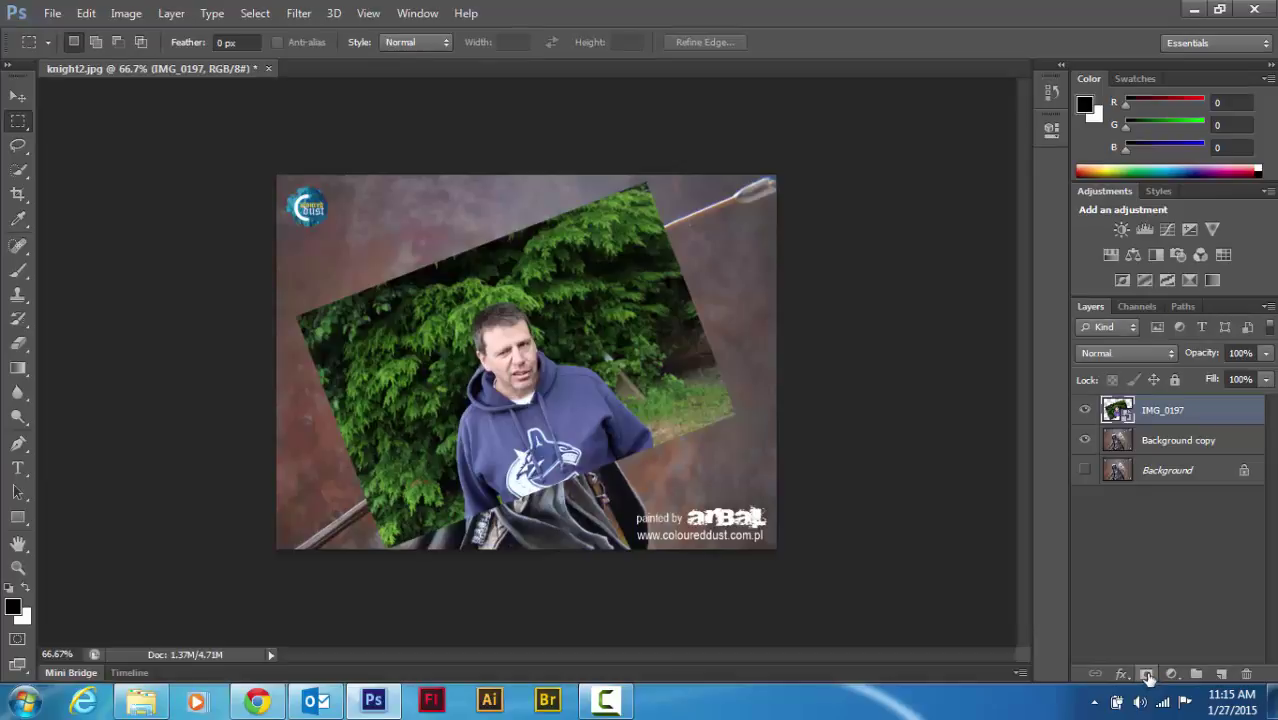
# Step: Add a layer mask to IMG_0197 and paint black on it with a 13 px brush over the foliage near the photo's upper-left edge
pyautogui.click(1147, 675)
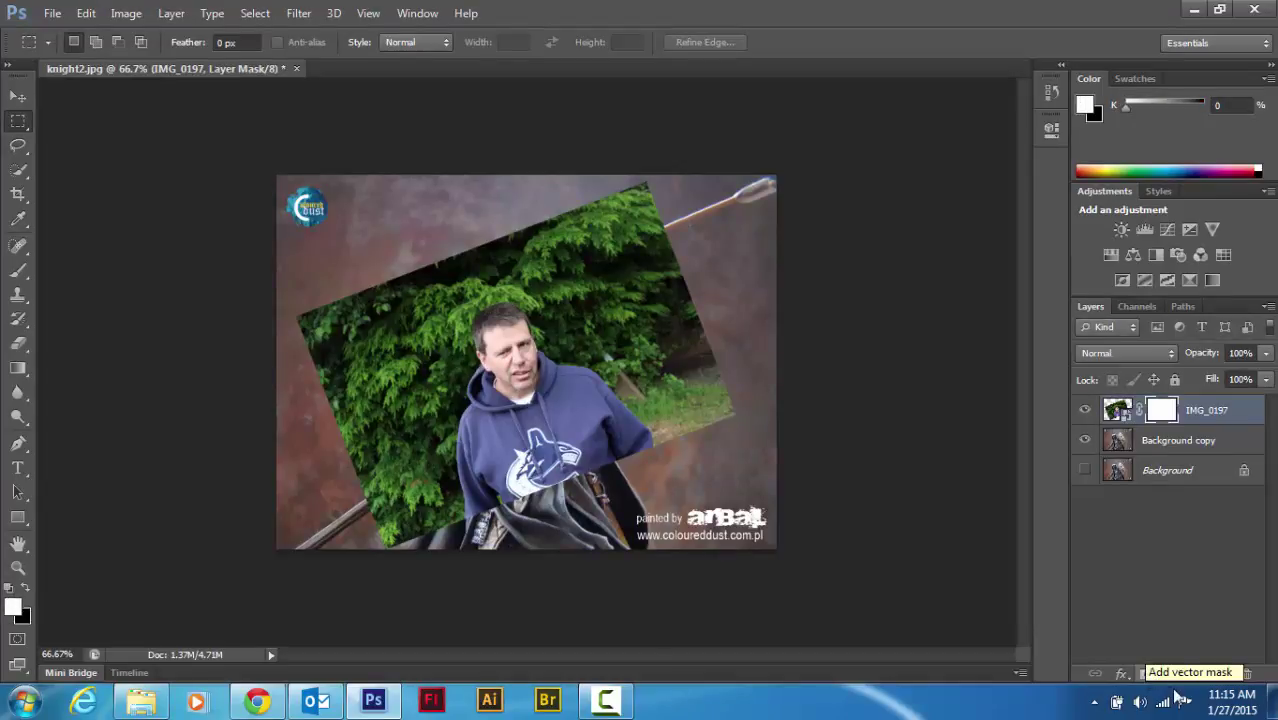
pyautogui.click(30, 592)
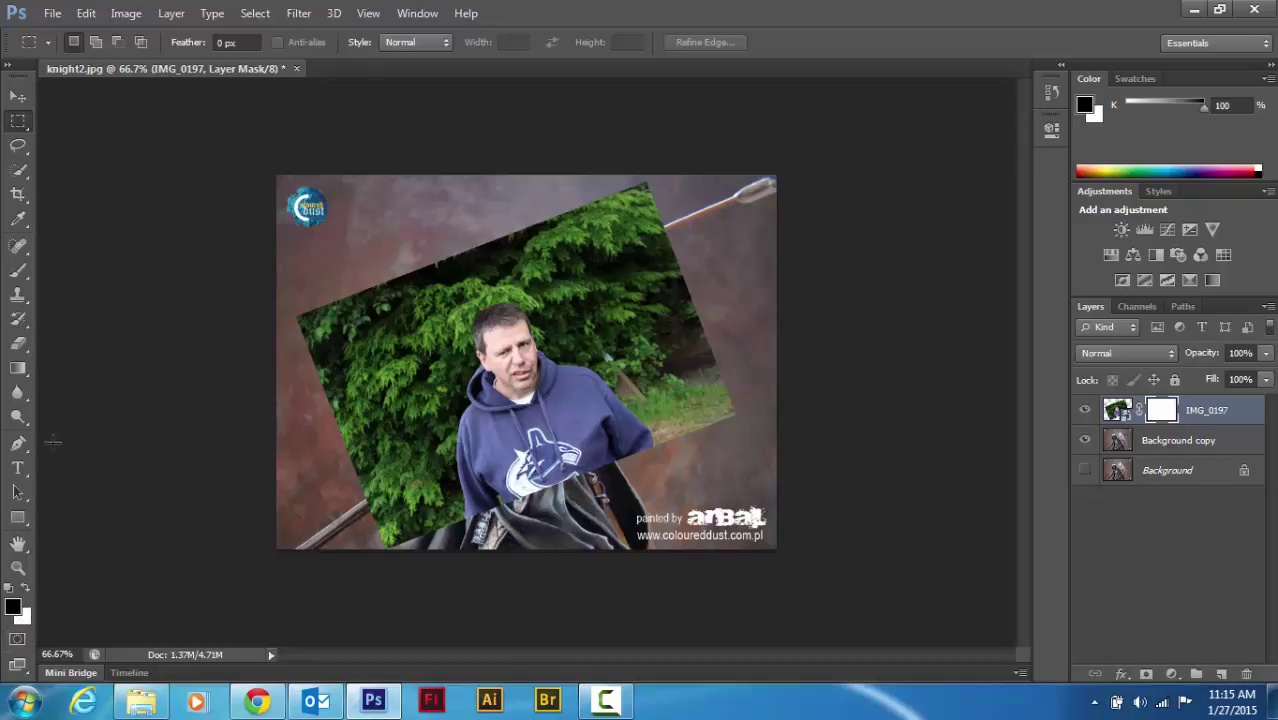
pyautogui.click(18, 269)
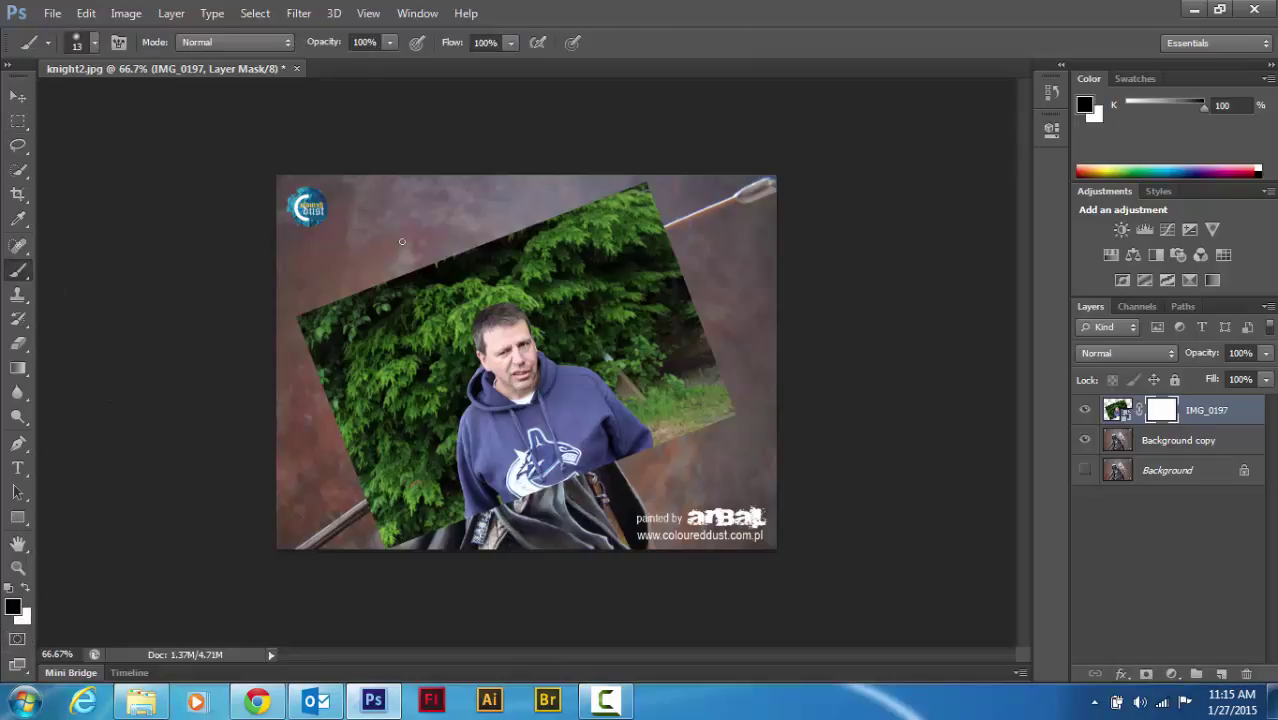
pyautogui.moveTo(390, 267)
pyautogui.mouseDown()
pyautogui.moveTo(362, 395)
pyautogui.moveTo(385, 290)
pyautogui.moveTo(383, 313)
pyautogui.mouseUp()
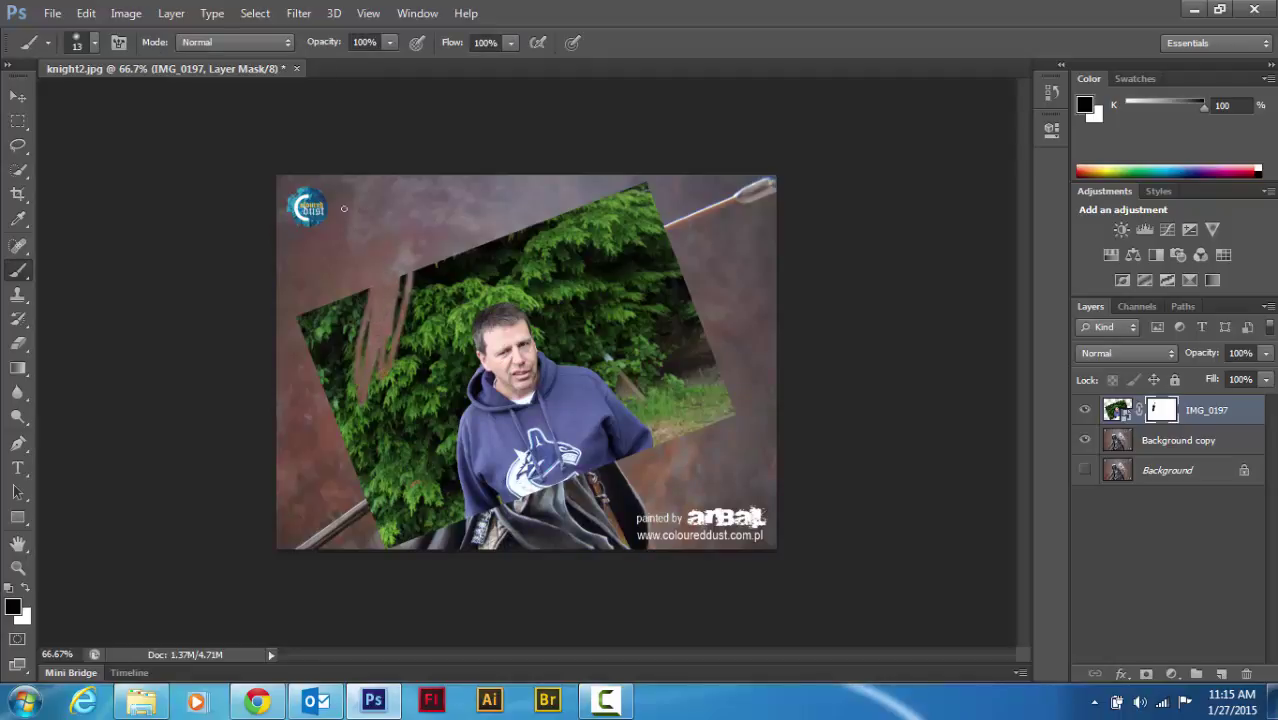
# Step: Paint black on the IMG_0197 mask over the foliage near the photo's upper-right corner, using a 133 px brush at 0% hardness
pyautogui.click(96, 38)
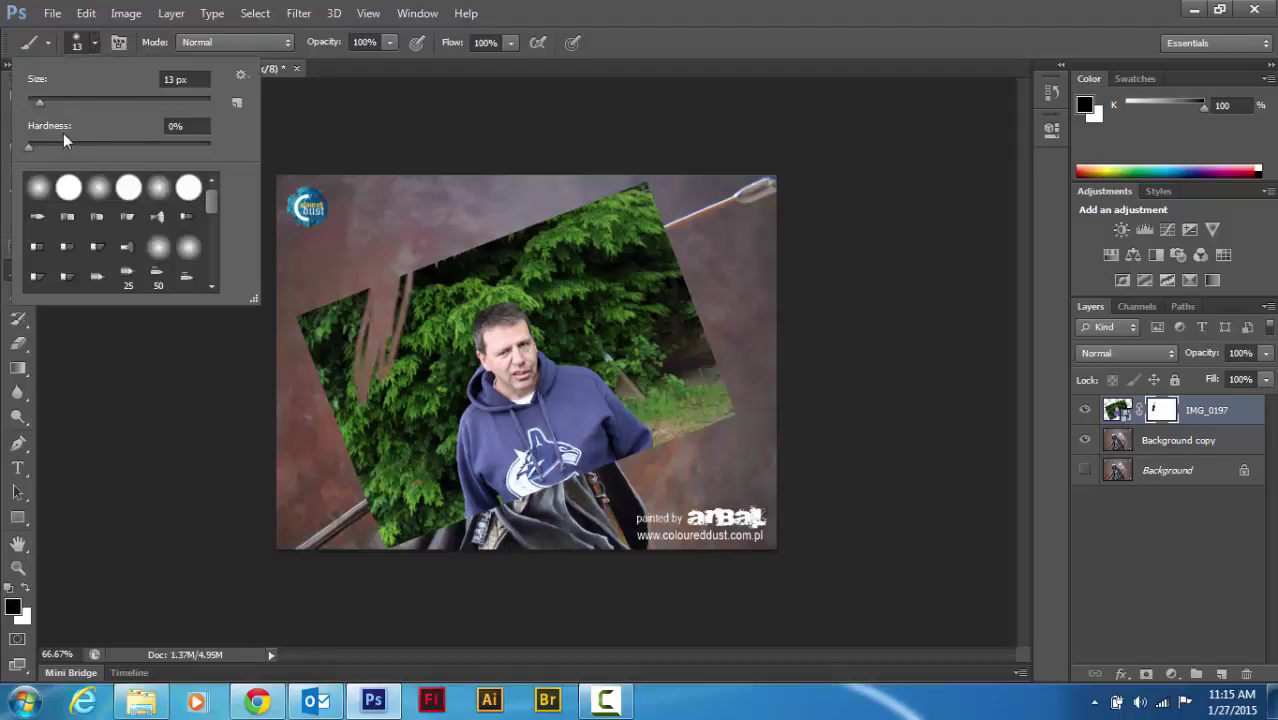
pyautogui.moveTo(30, 148); pyautogui.dragTo(110, 146)
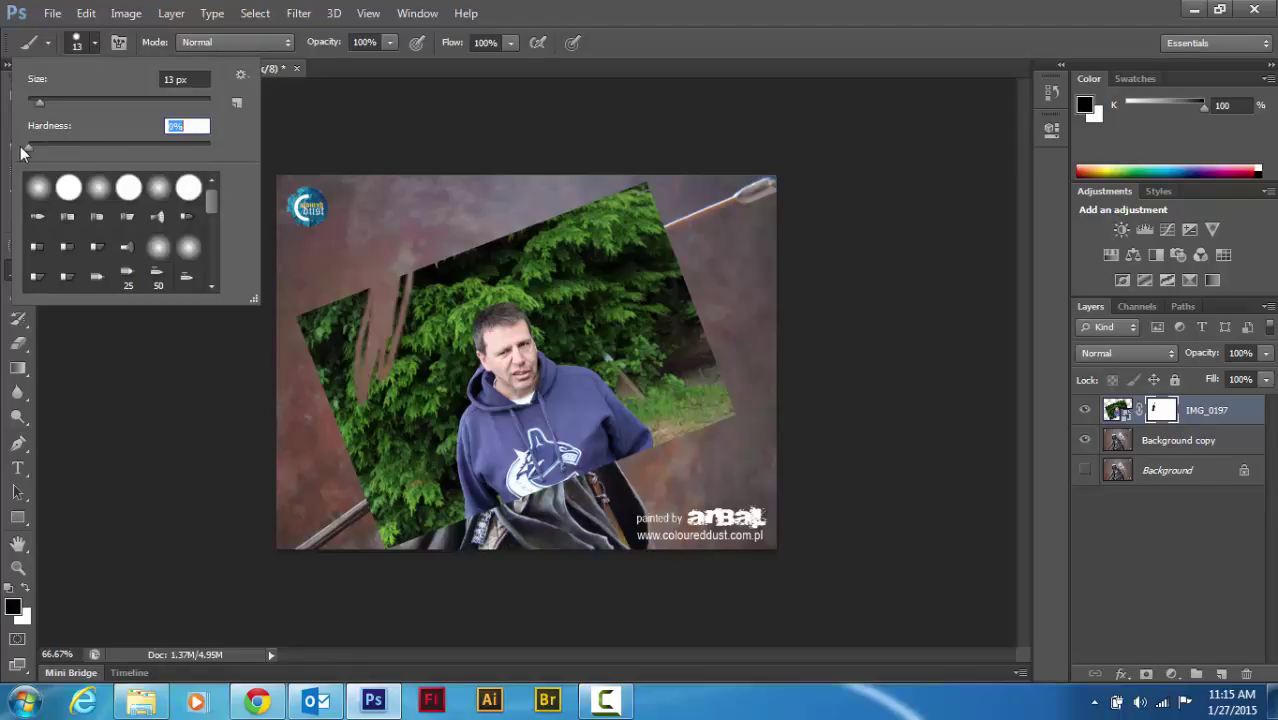
pyautogui.moveTo(43, 102); pyautogui.dragTo(134, 100)
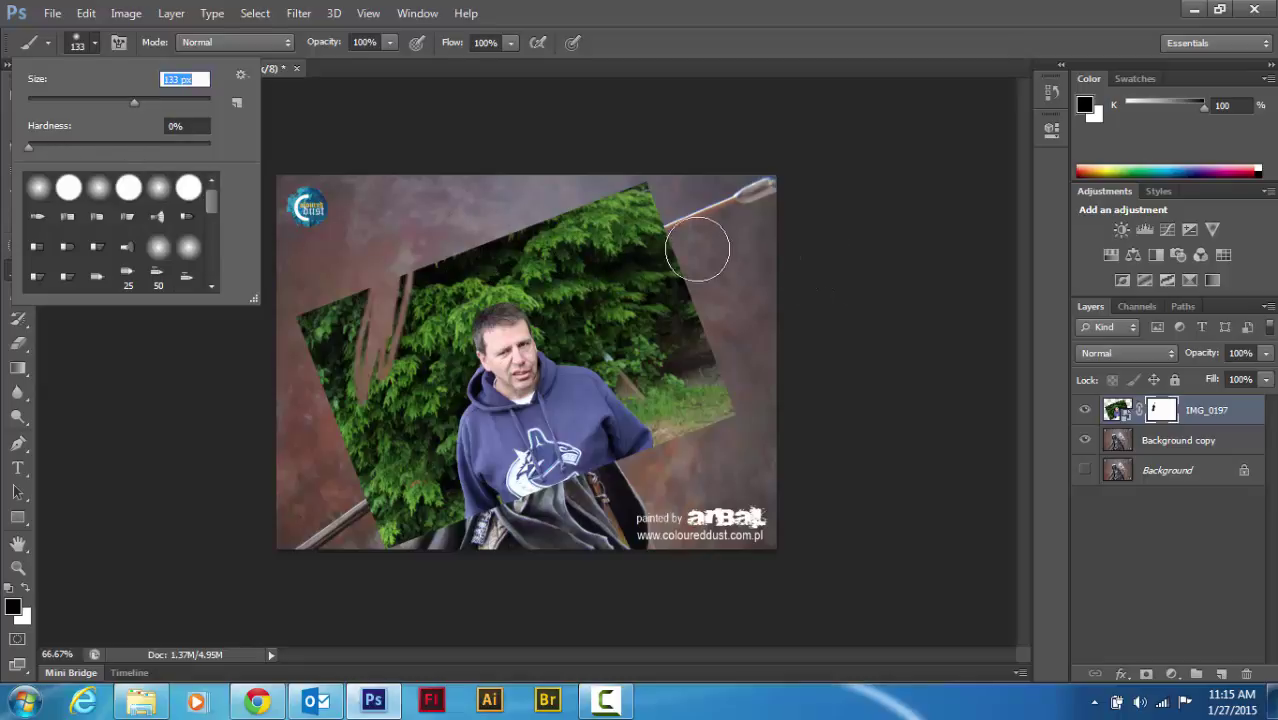
pyautogui.click(608, 251)
pyautogui.moveTo(610, 251); pyautogui.dragTo(590, 258)
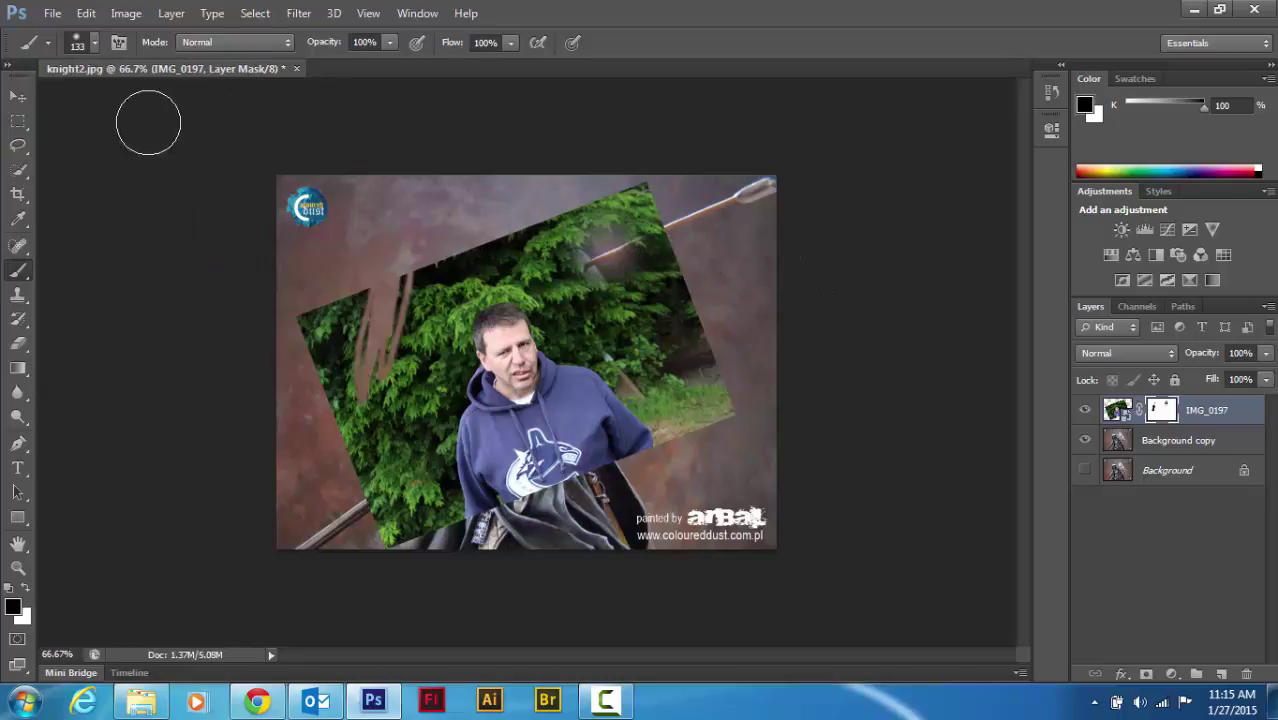
# Step: Raise the brush hardness to 100% and mask out the foliage and body in IMG_0197, leaving only the area around the man's head
pyautogui.click(95, 43)
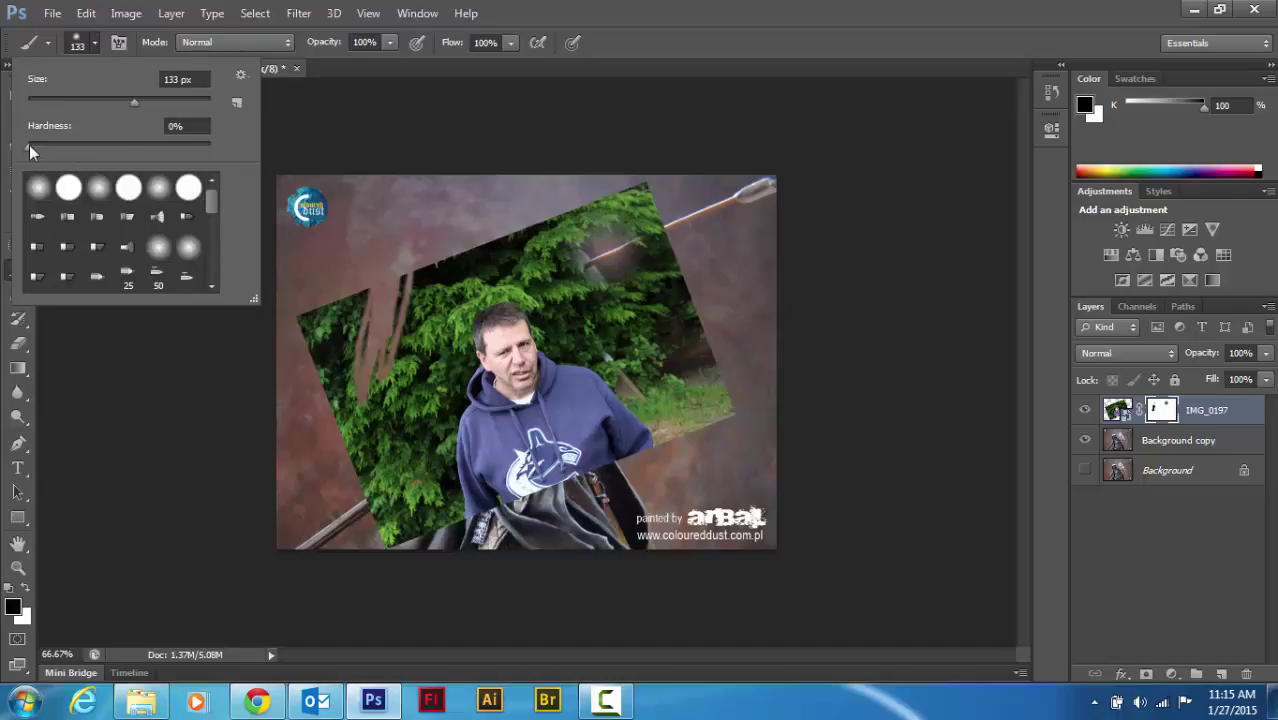
pyautogui.moveTo(29, 150); pyautogui.dragTo(302, 141)
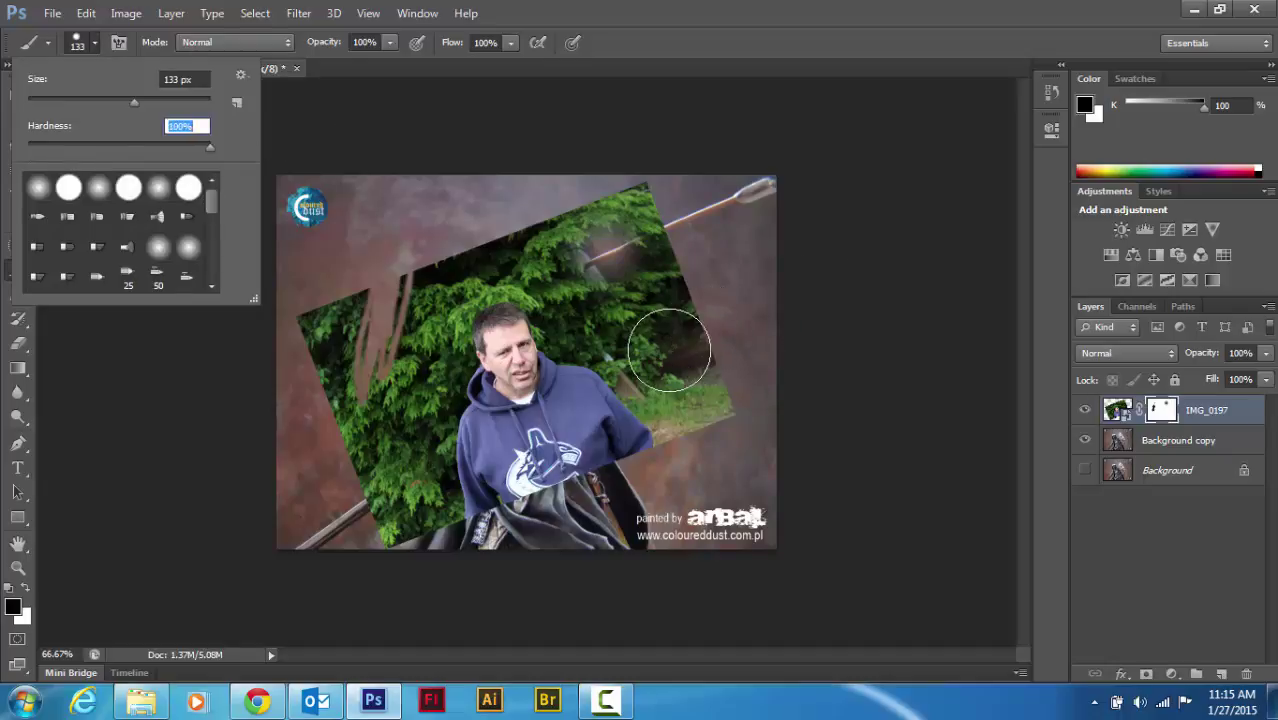
pyautogui.click(656, 340)
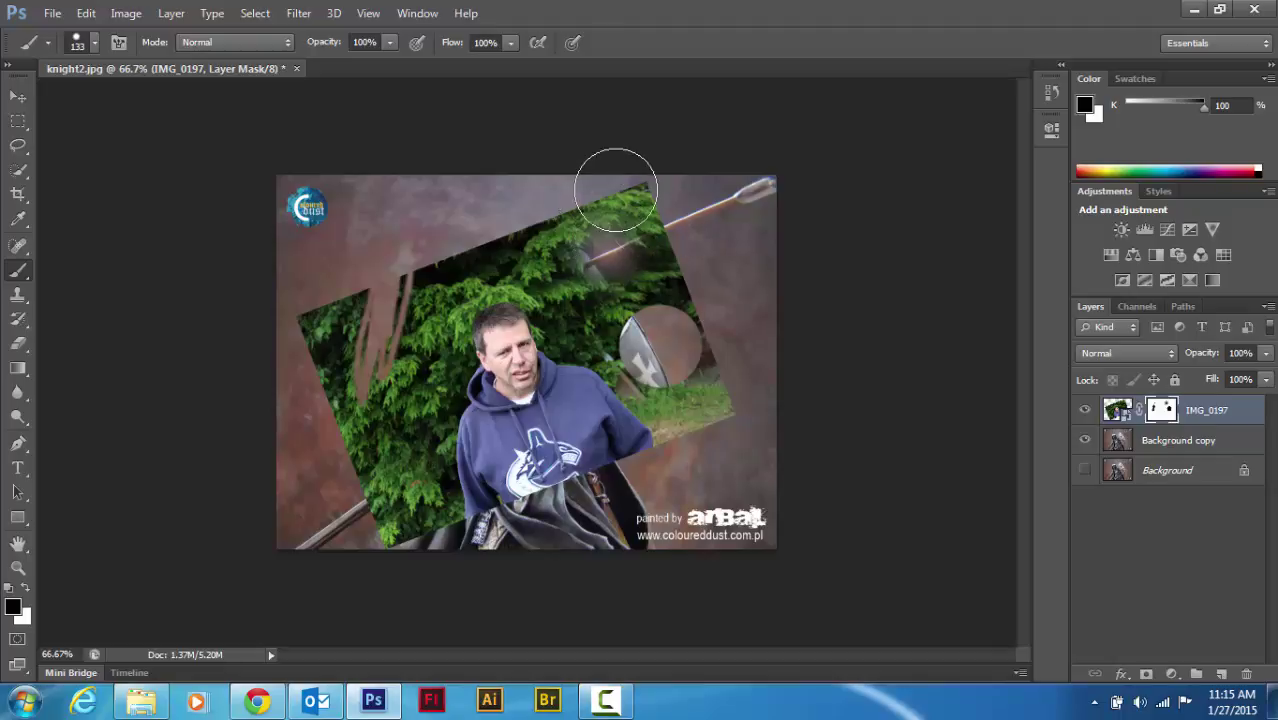
pyautogui.moveTo(600, 235)
pyautogui.mouseDown()
pyautogui.moveTo(713, 408)
pyautogui.moveTo(542, 205)
pyautogui.moveTo(405, 250)
pyautogui.moveTo(342, 455)
pyautogui.moveTo(357, 410)
pyautogui.moveTo(433, 468)
pyautogui.moveTo(588, 430)
pyautogui.moveTo(561, 487)
pyautogui.moveTo(640, 425)
pyautogui.moveTo(620, 325)
pyautogui.moveTo(600, 335)
pyautogui.moveTo(562, 268)
pyautogui.moveTo(480, 255)
pyautogui.moveTo(430, 310)
pyautogui.moveTo(420, 385)
pyautogui.moveTo(450, 492)
pyautogui.moveTo(517, 499)
pyautogui.moveTo(450, 405)
pyautogui.mouseUp()
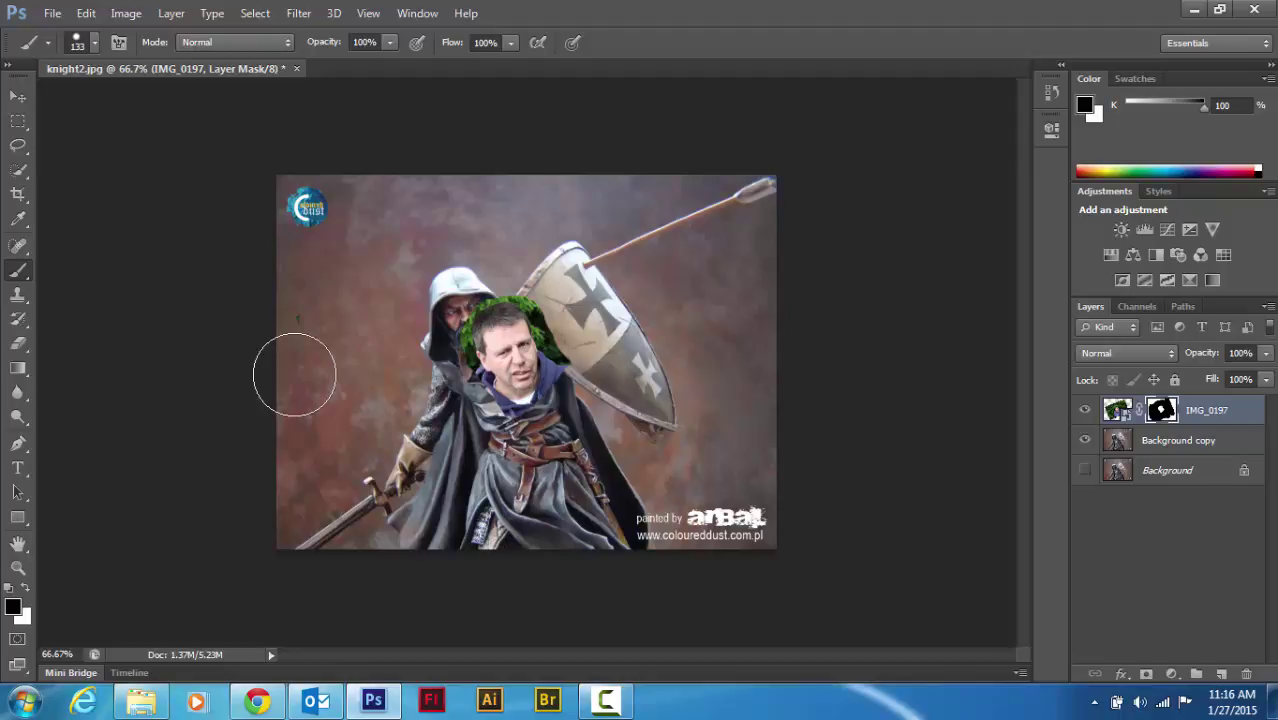
# Step: Mask out the hoodie and most of the remaining foliage close around the man's head with the 133 px brush
pyautogui.hotkey('ctrl', '+')
pyautogui.hotkey('ctrl', '+')
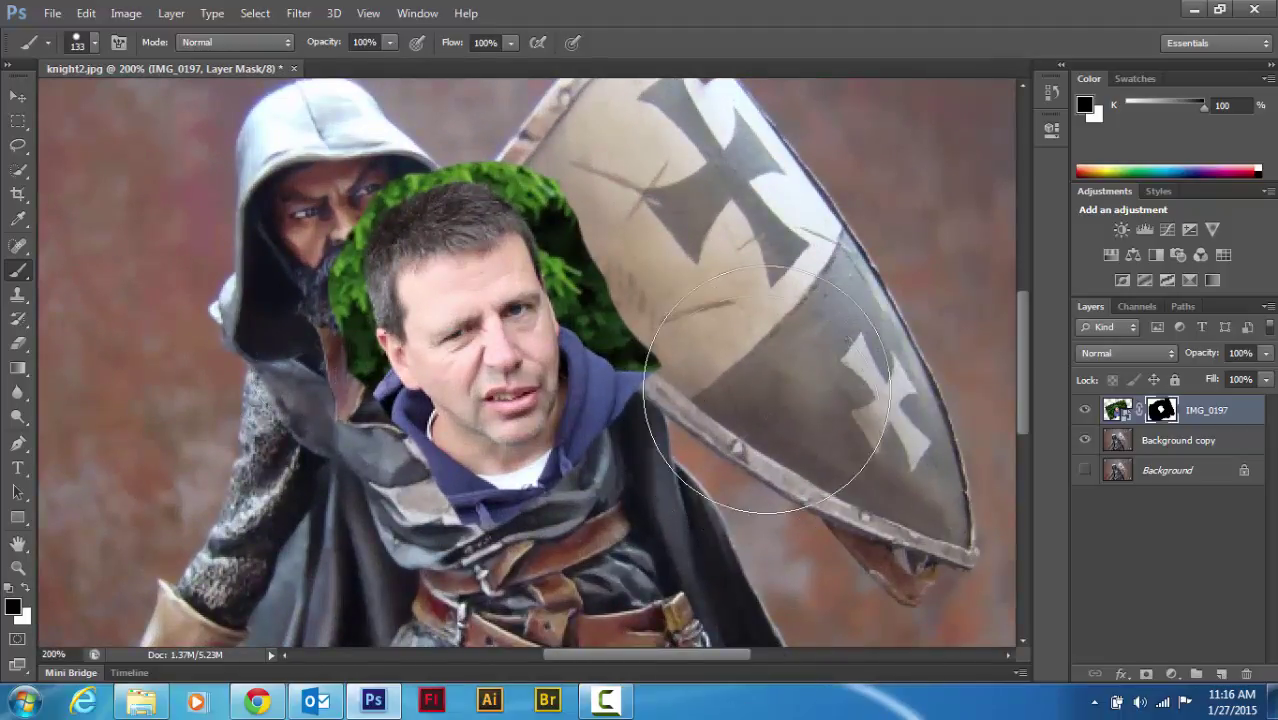
pyautogui.moveTo(722, 410)
pyautogui.mouseDown()
pyautogui.moveTo(645, 455)
pyautogui.moveTo(671, 470)
pyautogui.moveTo(640, 565)
pyautogui.moveTo(393, 536)
pyautogui.moveTo(370, 480)
pyautogui.moveTo(290, 482)
pyautogui.moveTo(300, 466)
pyautogui.moveTo(260, 372)
pyautogui.moveTo(205, 305)
pyautogui.mouseUp()
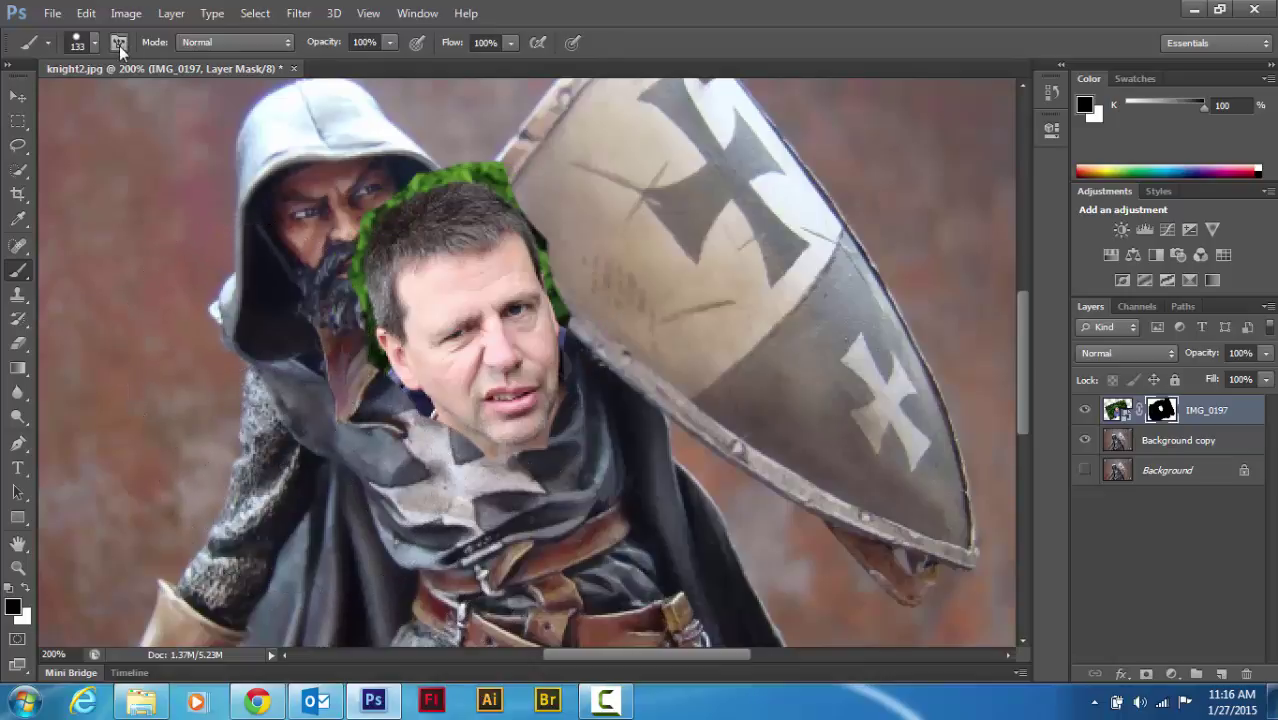
# Step: Mask away the green fringe along the top and sides of the man's hair, using an 11 px brush at 68% hardness
pyautogui.click(95, 42)
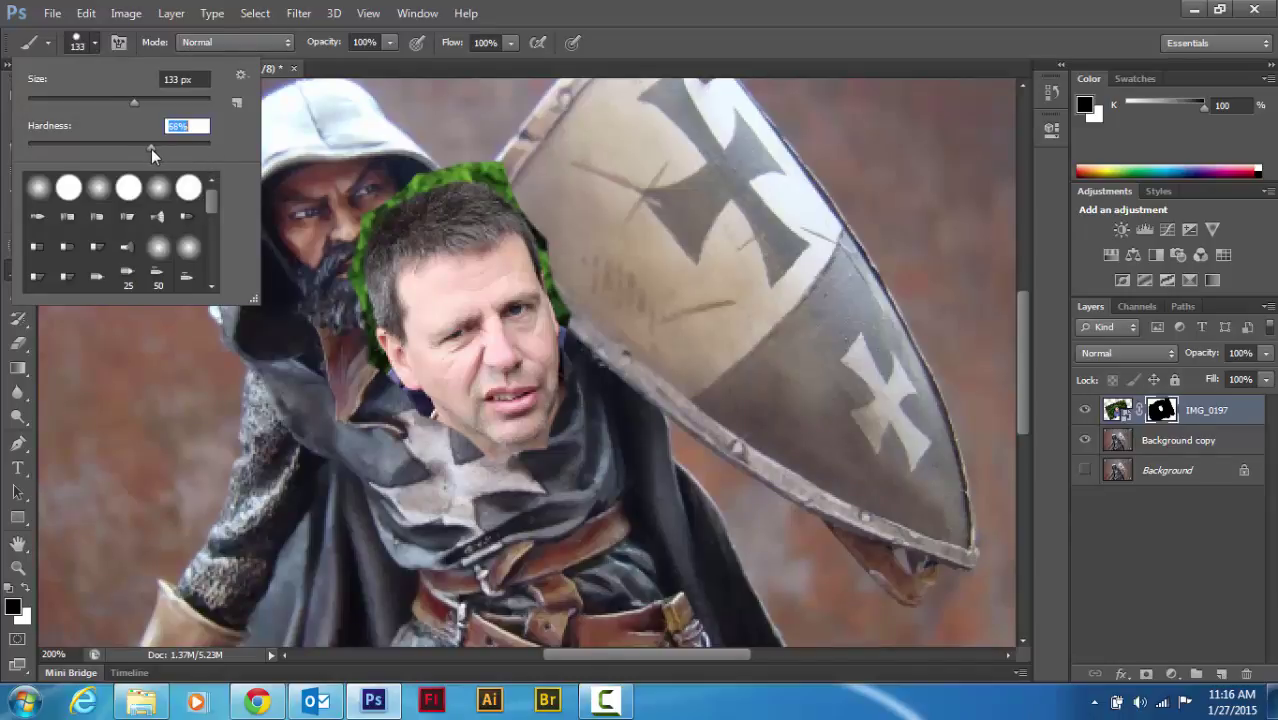
pyautogui.moveTo(127, 103); pyautogui.dragTo(61, 96)
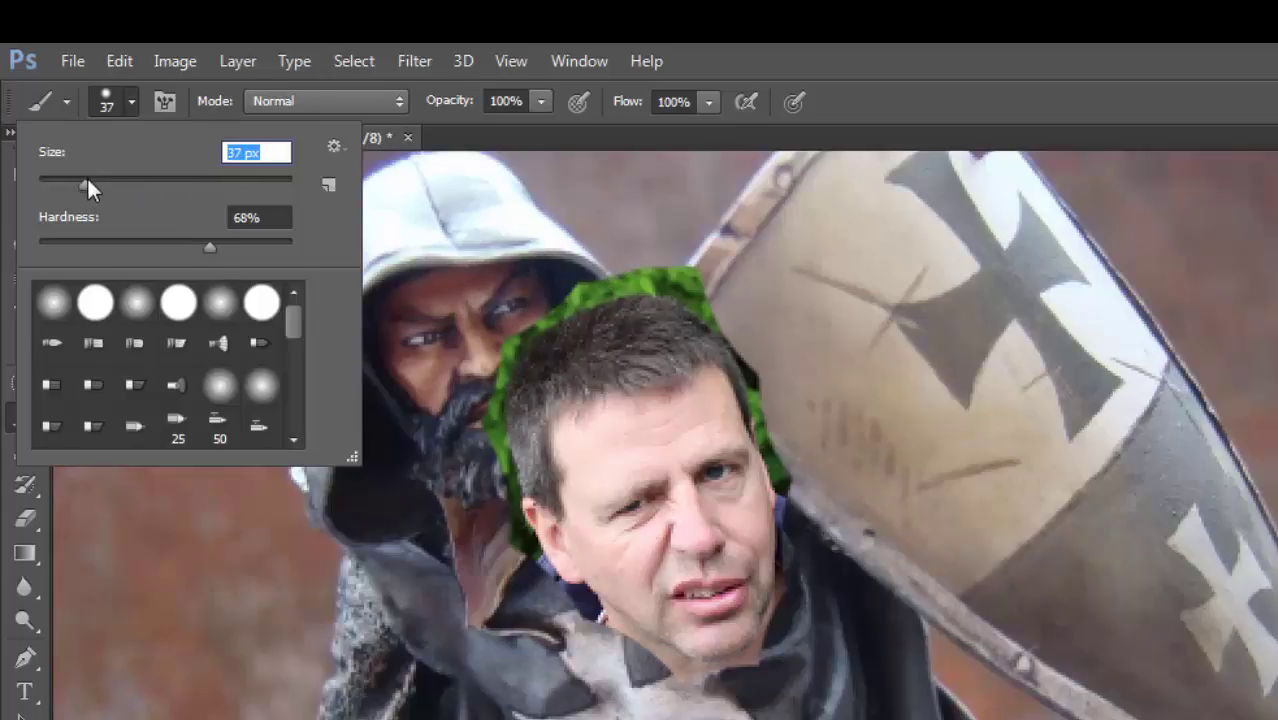
pyautogui.moveTo(87, 178); pyautogui.dragTo(52, 185)
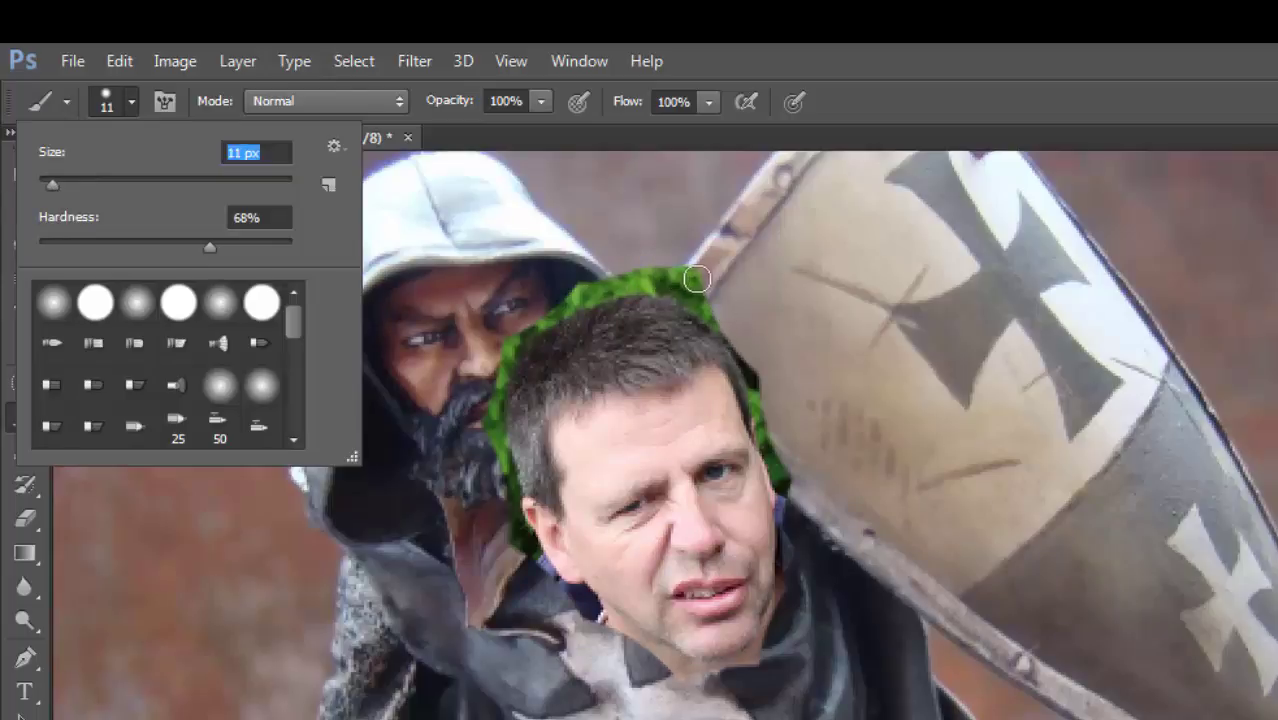
pyautogui.moveTo(697, 280); pyautogui.dragTo(641, 274)
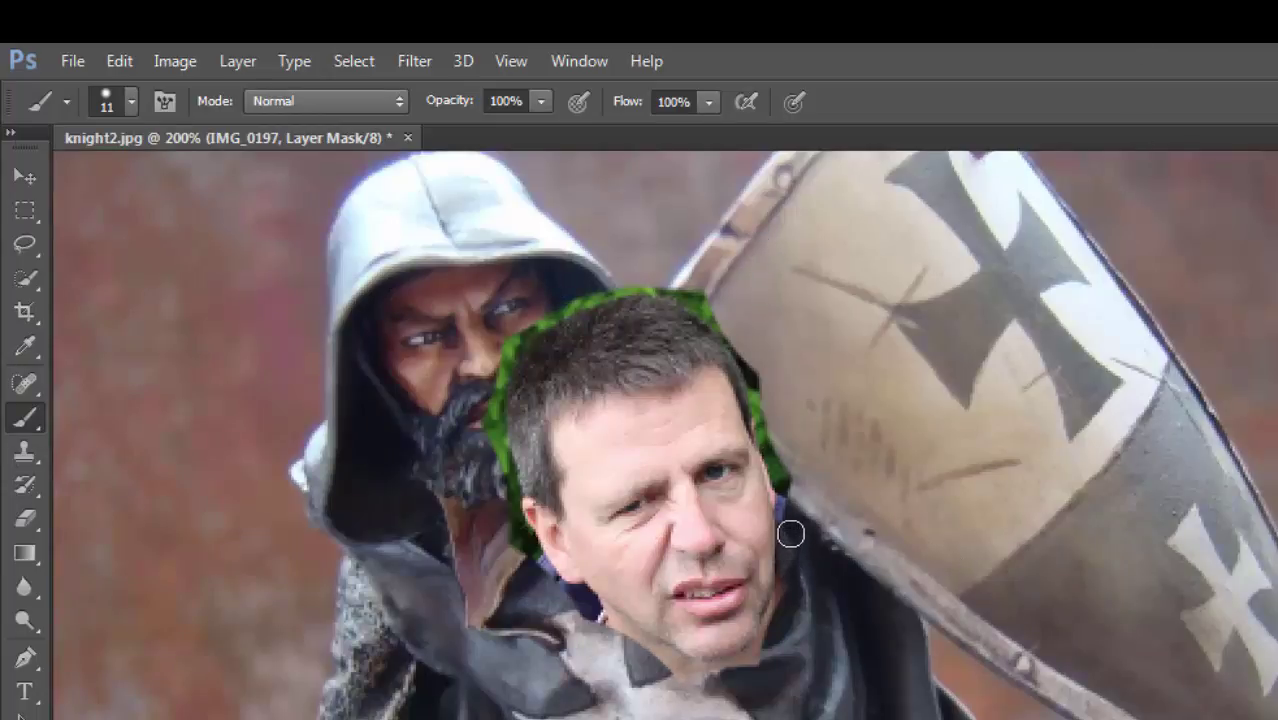
pyautogui.moveTo(790, 508); pyautogui.dragTo(768, 405)
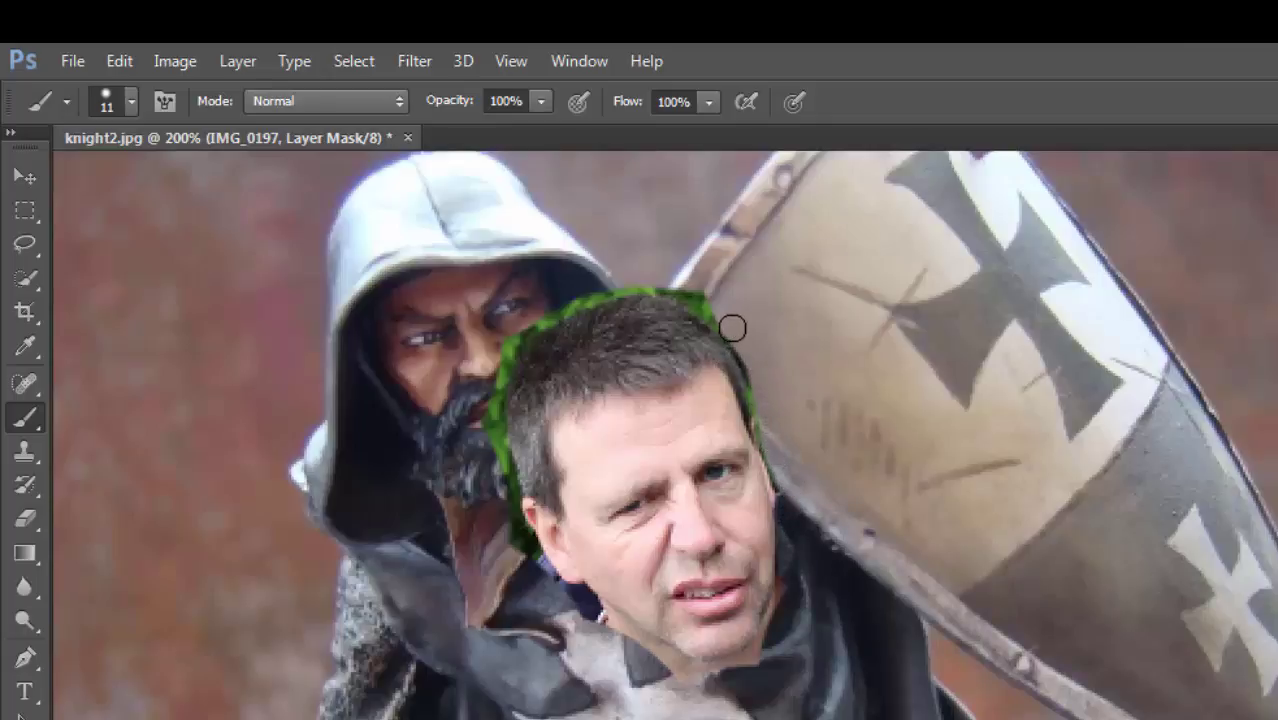
pyautogui.moveTo(706, 304)
pyautogui.mouseDown()
pyautogui.moveTo(688, 289)
pyautogui.moveTo(622, 286)
pyautogui.moveTo(528, 326)
pyautogui.moveTo(490, 392)
pyautogui.moveTo(487, 455)
pyautogui.moveTo(487, 372)
pyautogui.moveTo(502, 477)
pyautogui.mouseUp()
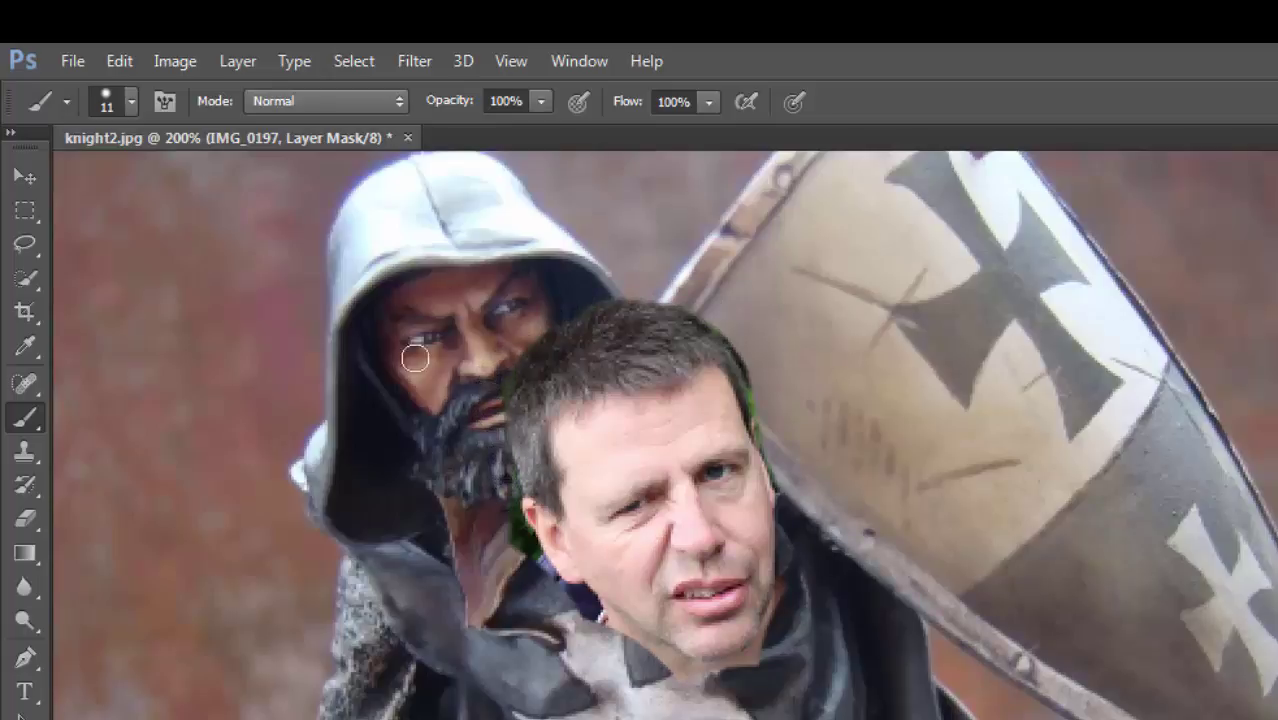
# Step: Mask out the leftover green beside the man's ear and along the opposite side of his face with the 11 px brush
pyautogui.click(29, 281)
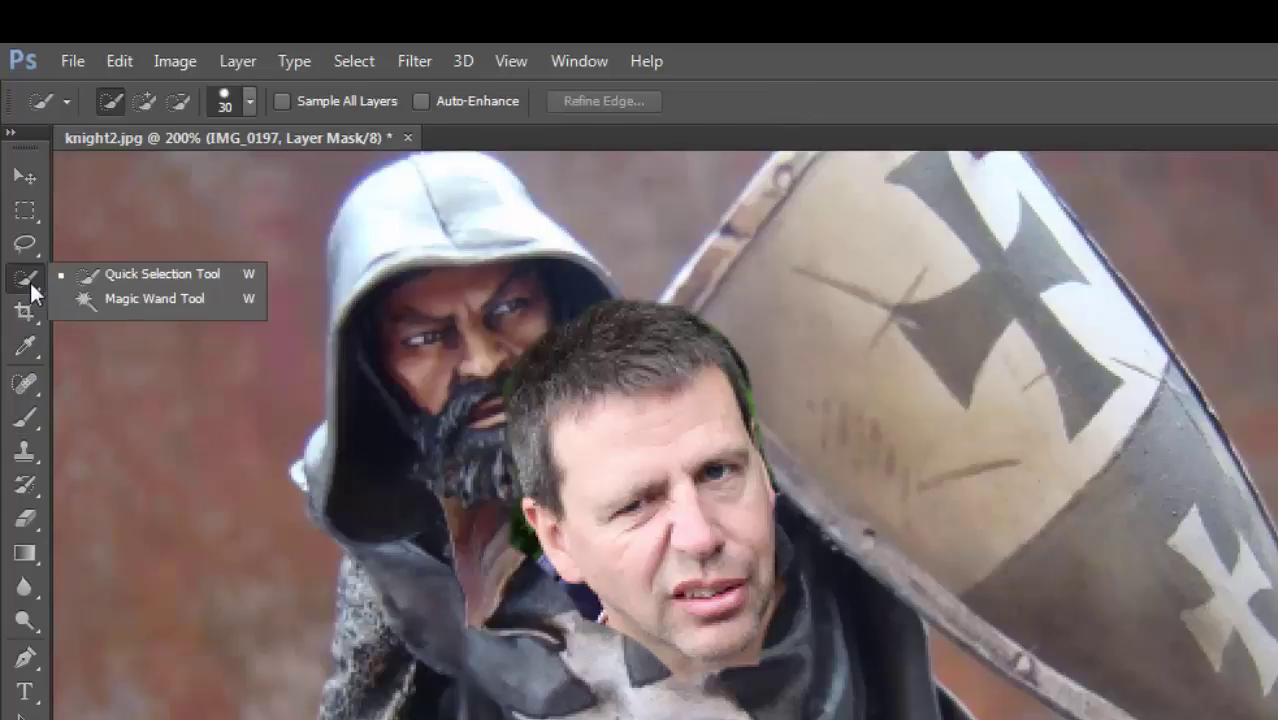
pyautogui.click(14, 290)
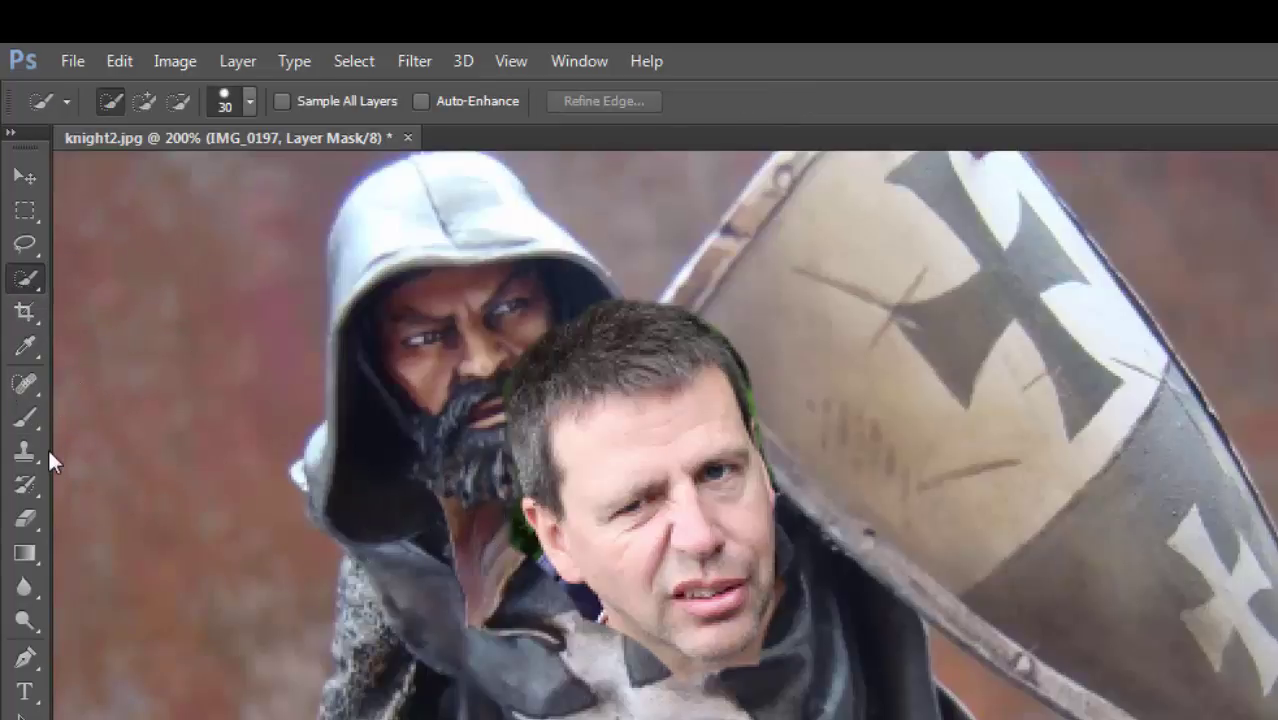
pyautogui.click(27, 420)
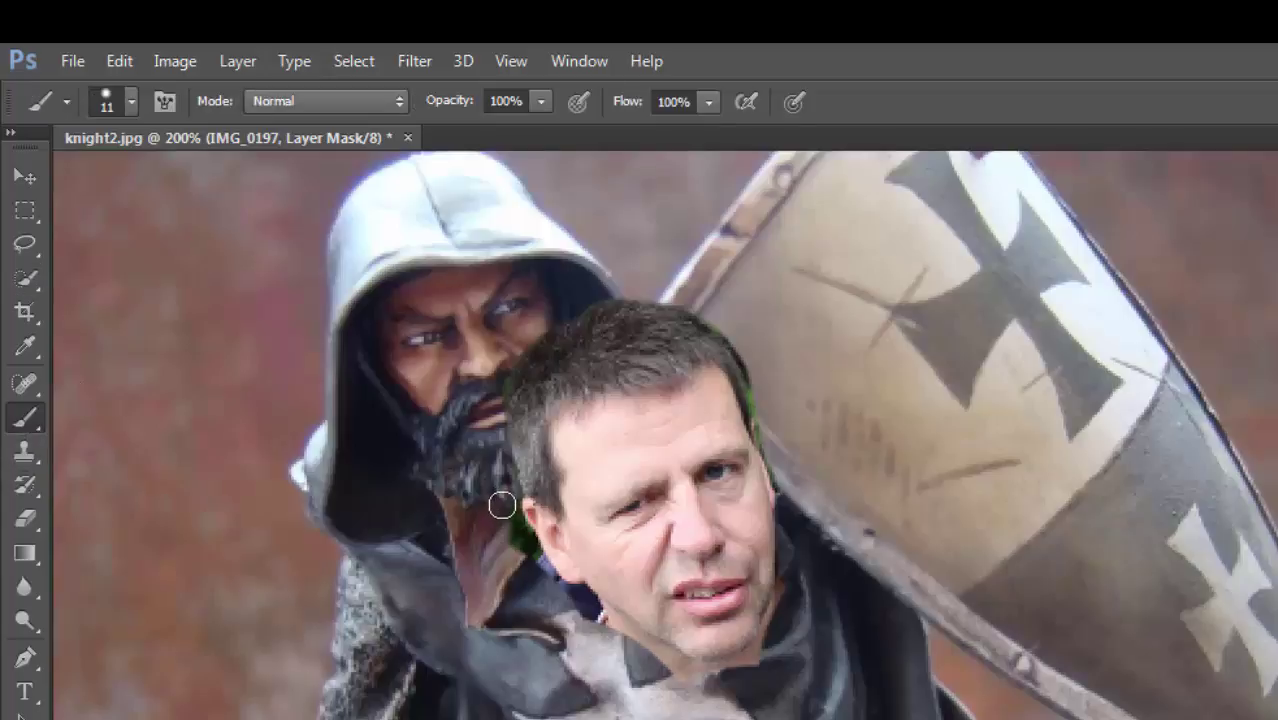
pyautogui.moveTo(503, 508)
pyautogui.mouseDown()
pyautogui.moveTo(531, 567)
pyautogui.moveTo(524, 548)
pyautogui.mouseUp()
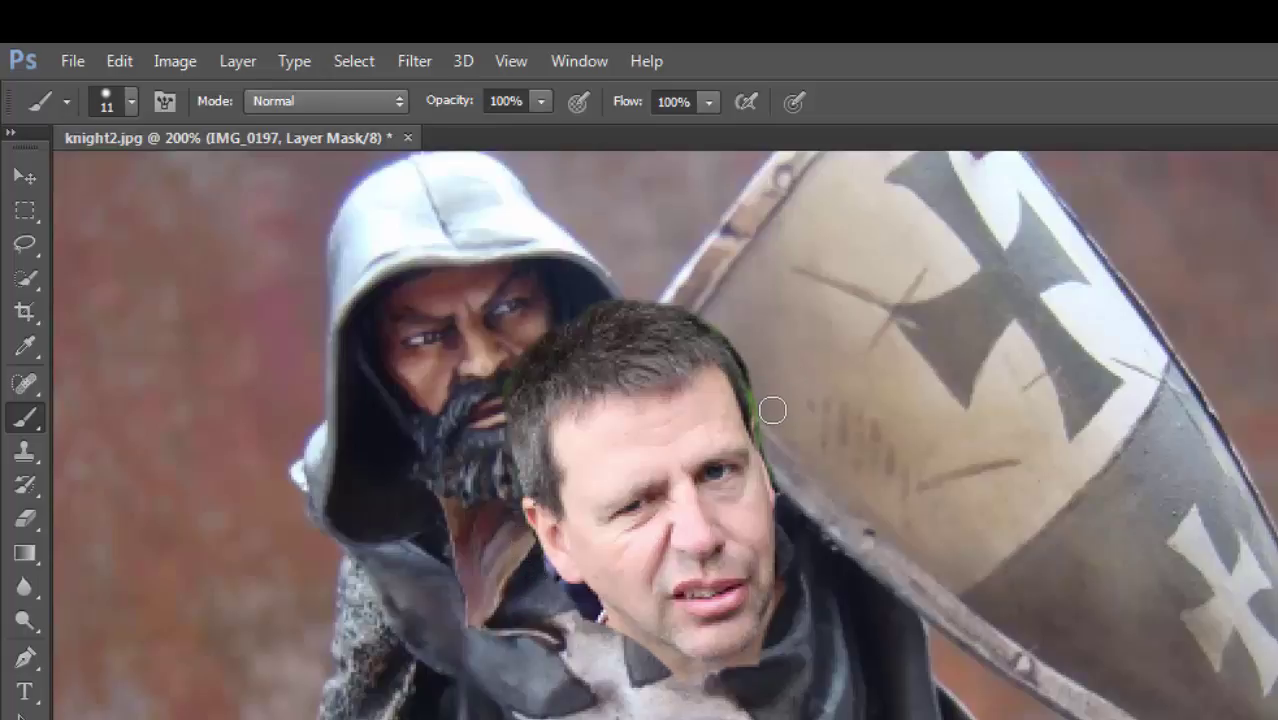
pyautogui.moveTo(765, 408)
pyautogui.mouseDown()
pyautogui.moveTo(753, 403)
pyautogui.moveTo(785, 491)
pyautogui.mouseUp()
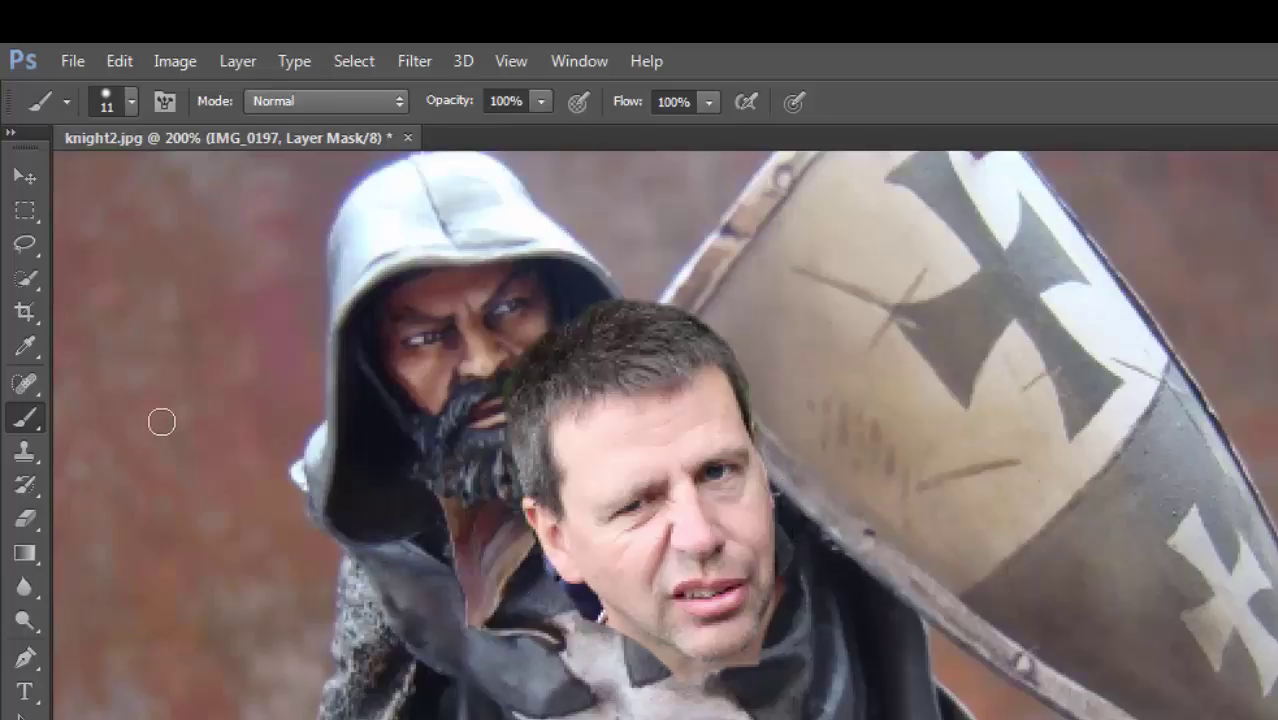
# Step: Move the masked face into the knight's hood, scale it to about 80% by 81%, rotate it about -4.4°, and commit the transform
pyautogui.click(26, 178)
pyautogui.moveTo(661, 433); pyautogui.dragTo(537, 373)
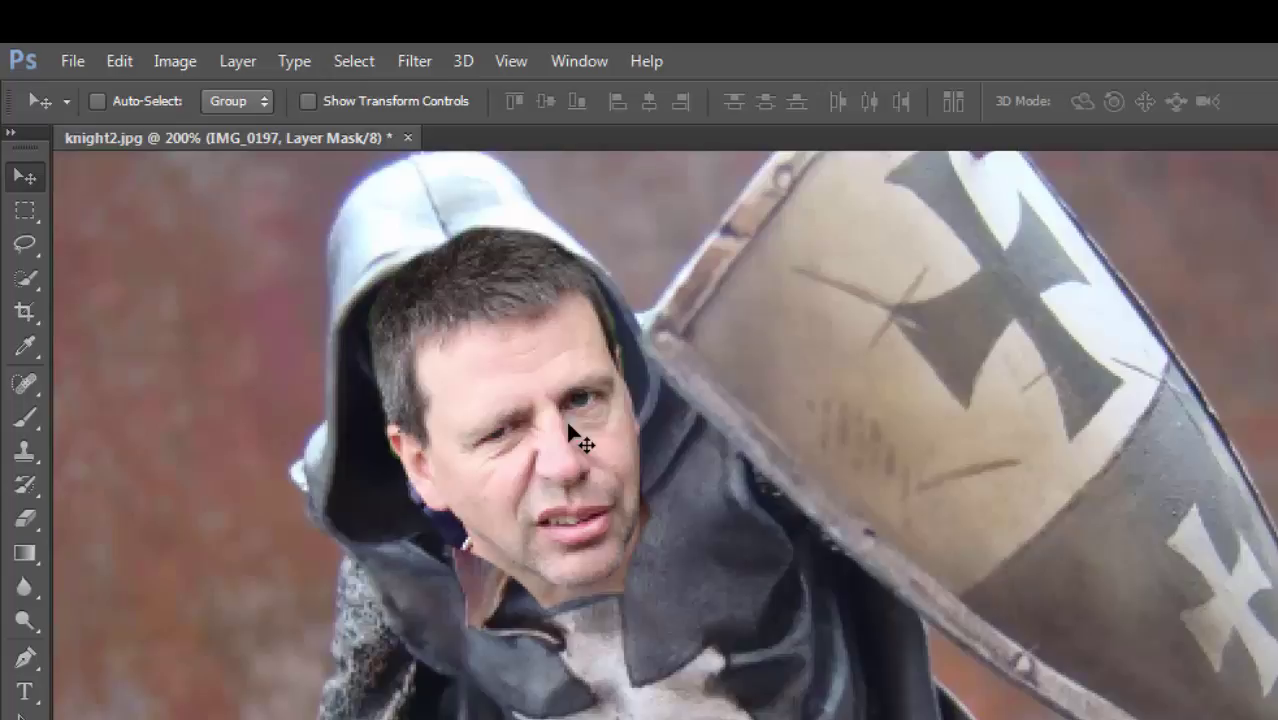
pyautogui.hotkey('ctrl', 't')
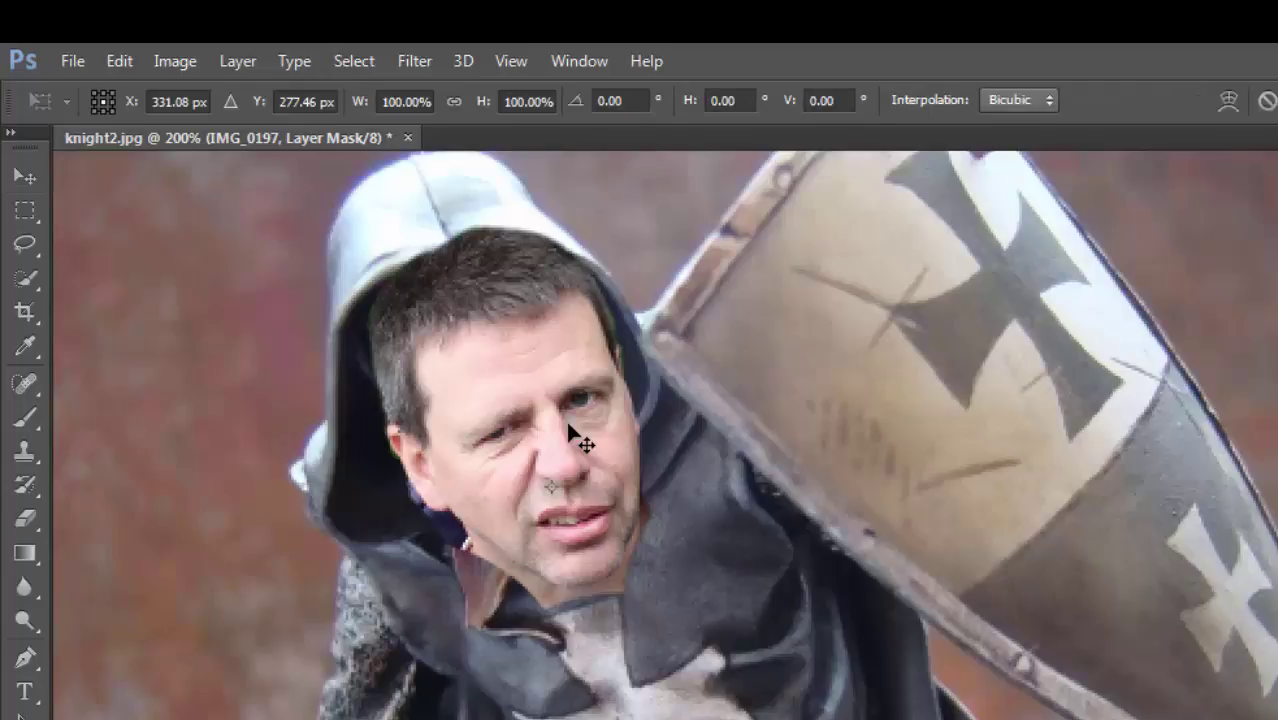
pyautogui.hotkey('ctrl', '-')
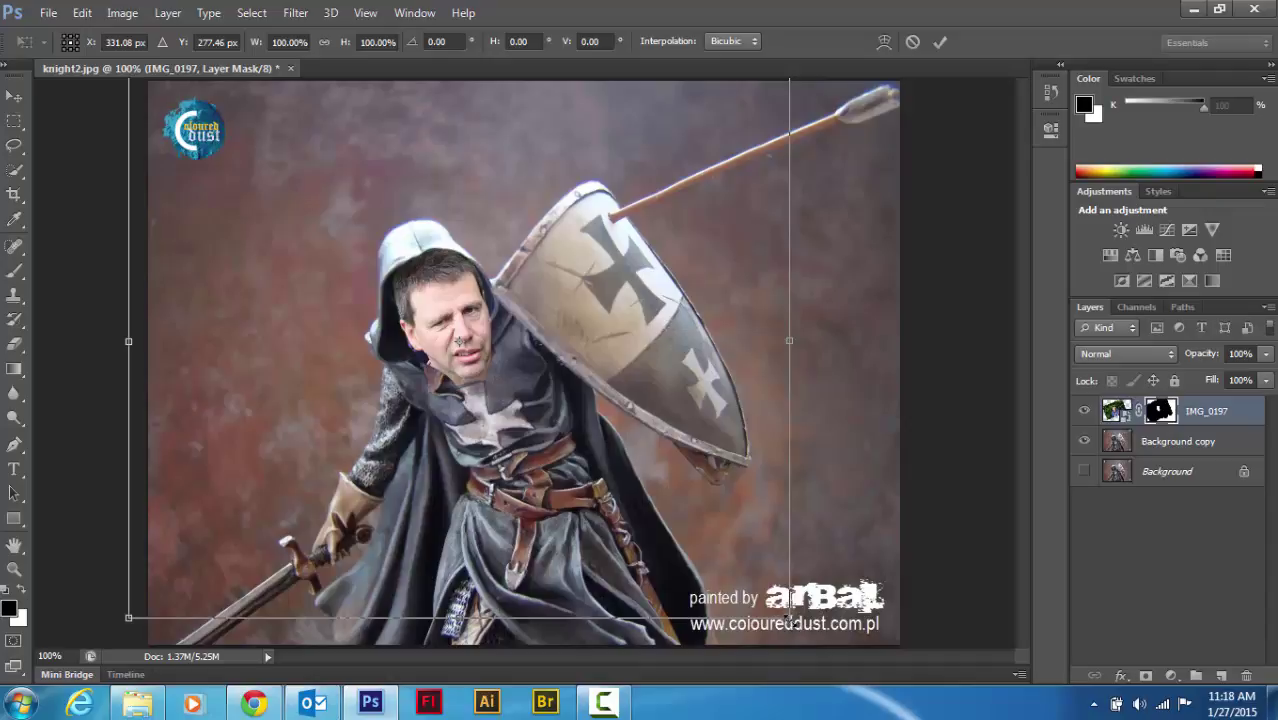
pyautogui.moveTo(789, 617); pyautogui.dragTo(729, 523)
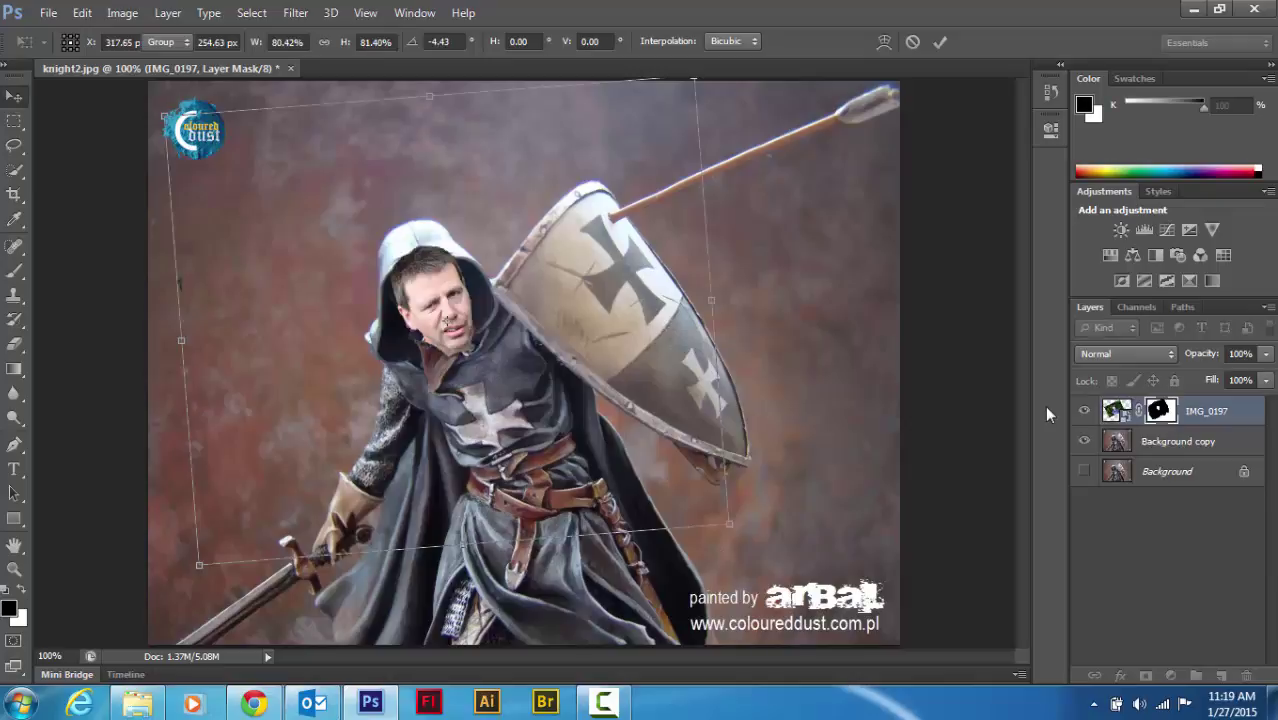
pyautogui.press('Return')
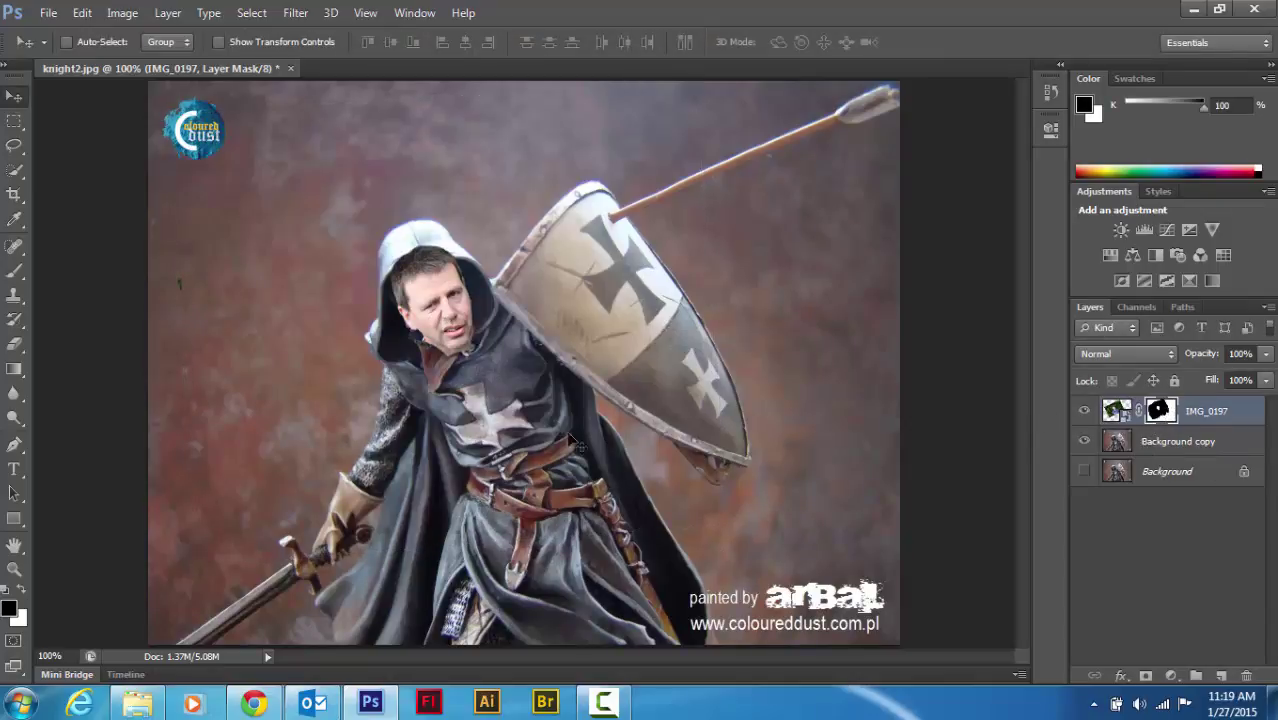
# Step: Mask out the hair overlapping the hood and the collar remnants below the jaw with the 11 px brush
pyautogui.click(14, 568)
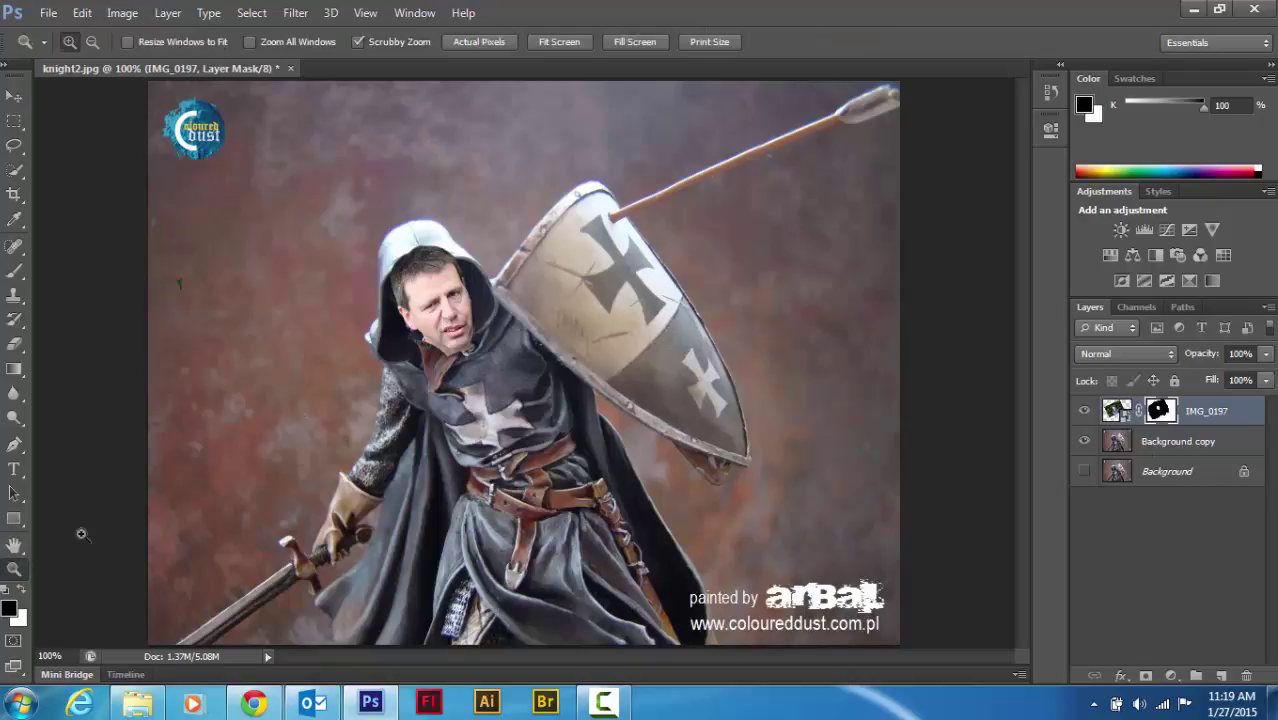
pyautogui.click(458, 318)
pyautogui.click(450, 326)
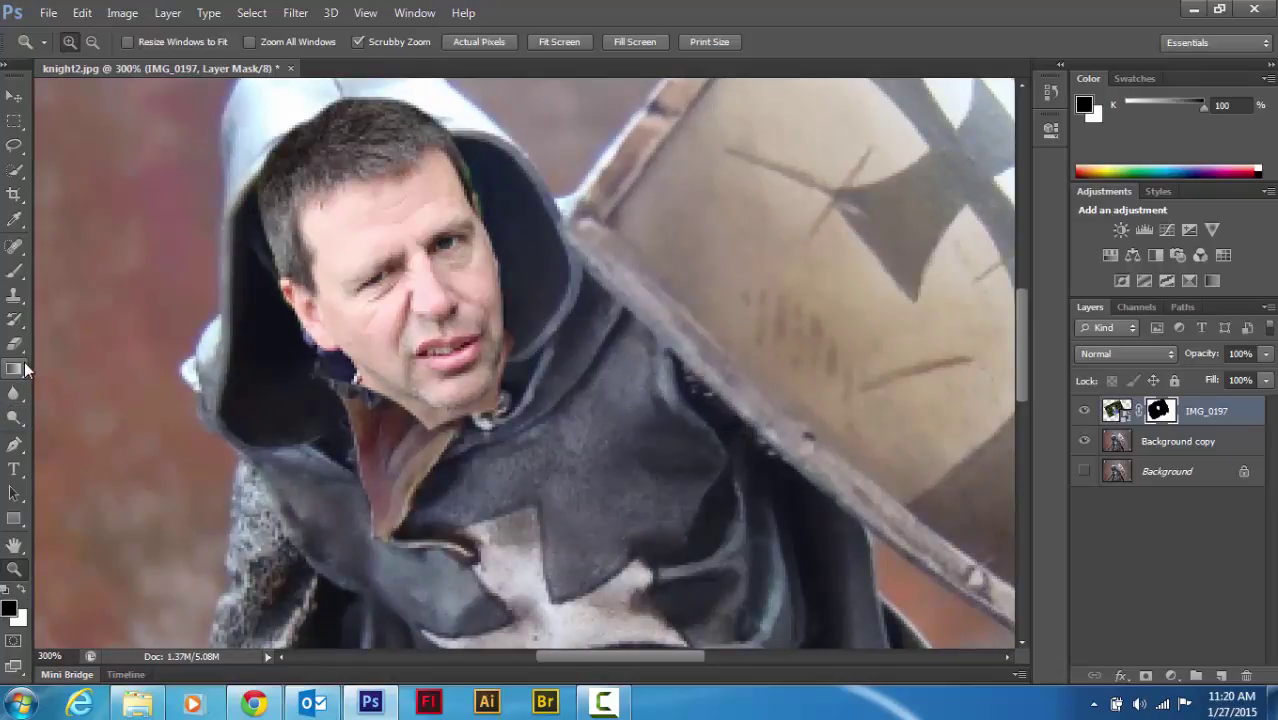
pyautogui.click(15, 272)
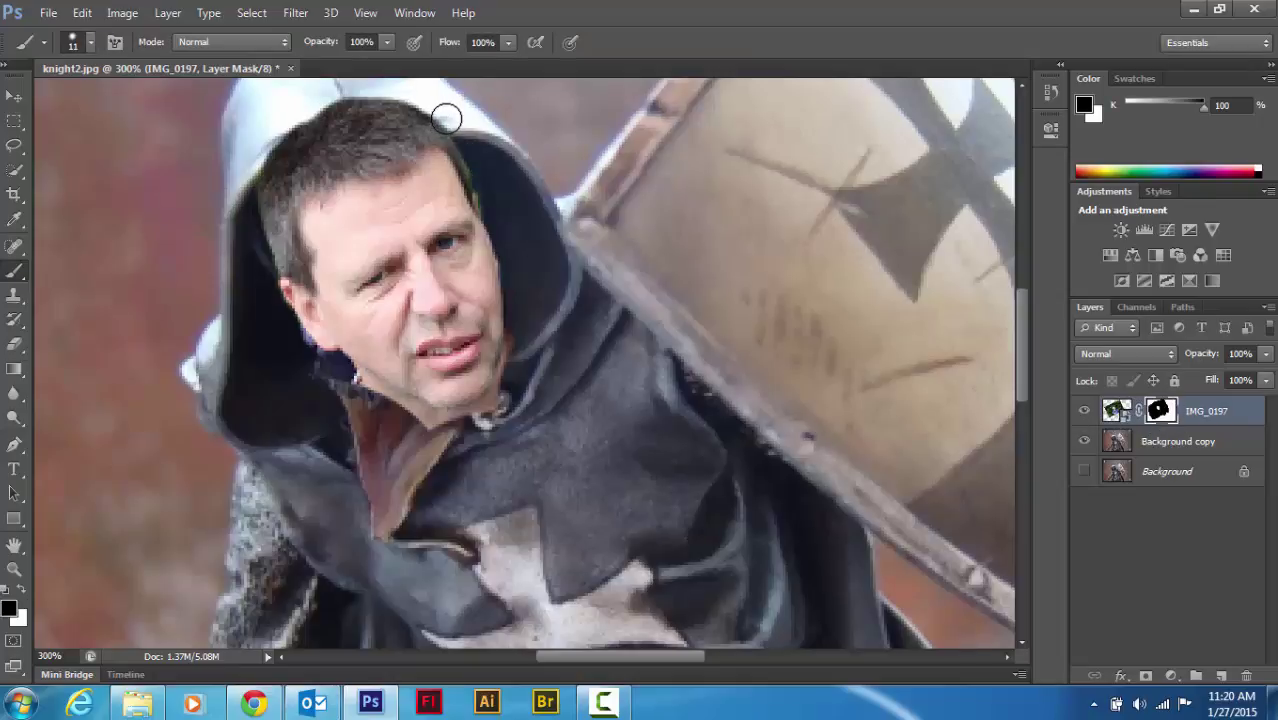
pyautogui.moveTo(448, 115)
pyautogui.mouseDown()
pyautogui.moveTo(455, 120)
pyautogui.moveTo(315, 125)
pyautogui.moveTo(245, 163)
pyautogui.moveTo(268, 137)
pyautogui.moveTo(338, 115)
pyautogui.moveTo(454, 113)
pyautogui.mouseUp()
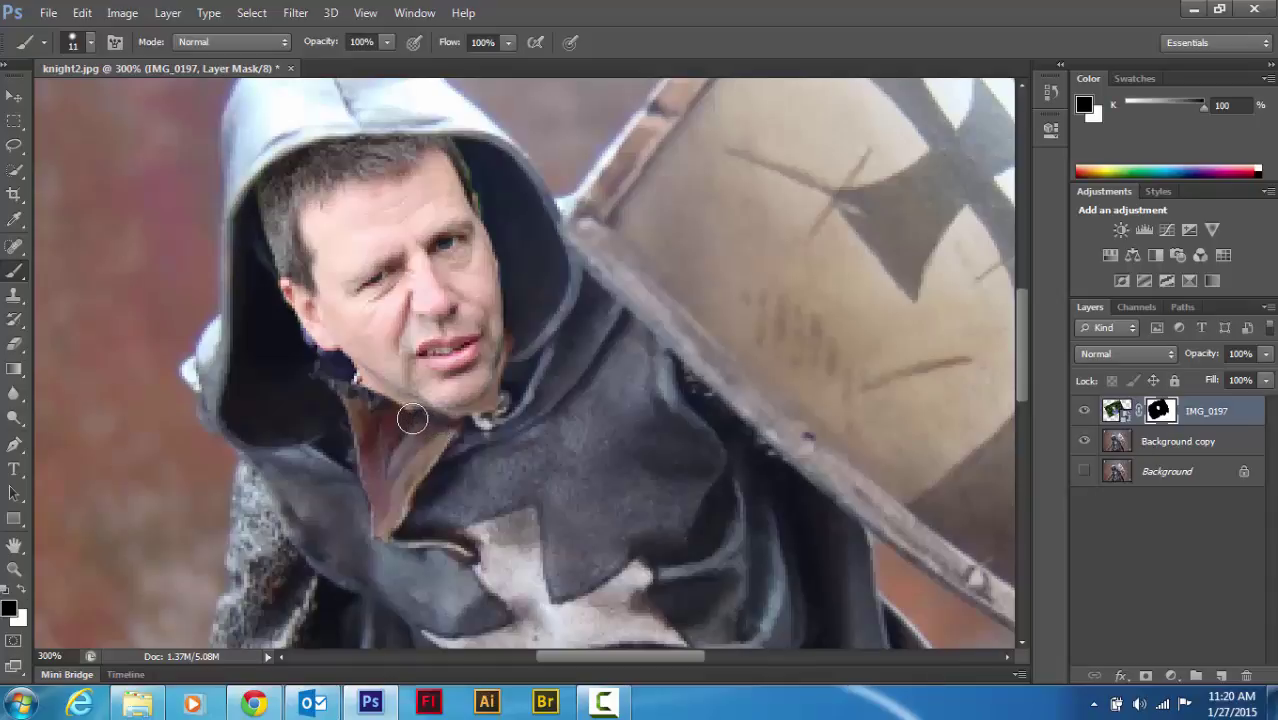
pyautogui.moveTo(379, 402)
pyautogui.mouseDown()
pyautogui.moveTo(337, 374)
pyautogui.moveTo(448, 424)
pyautogui.moveTo(487, 413)
pyautogui.moveTo(530, 380)
pyautogui.moveTo(522, 322)
pyautogui.moveTo(514, 377)
pyautogui.moveTo(520, 338)
pyautogui.mouseUp()
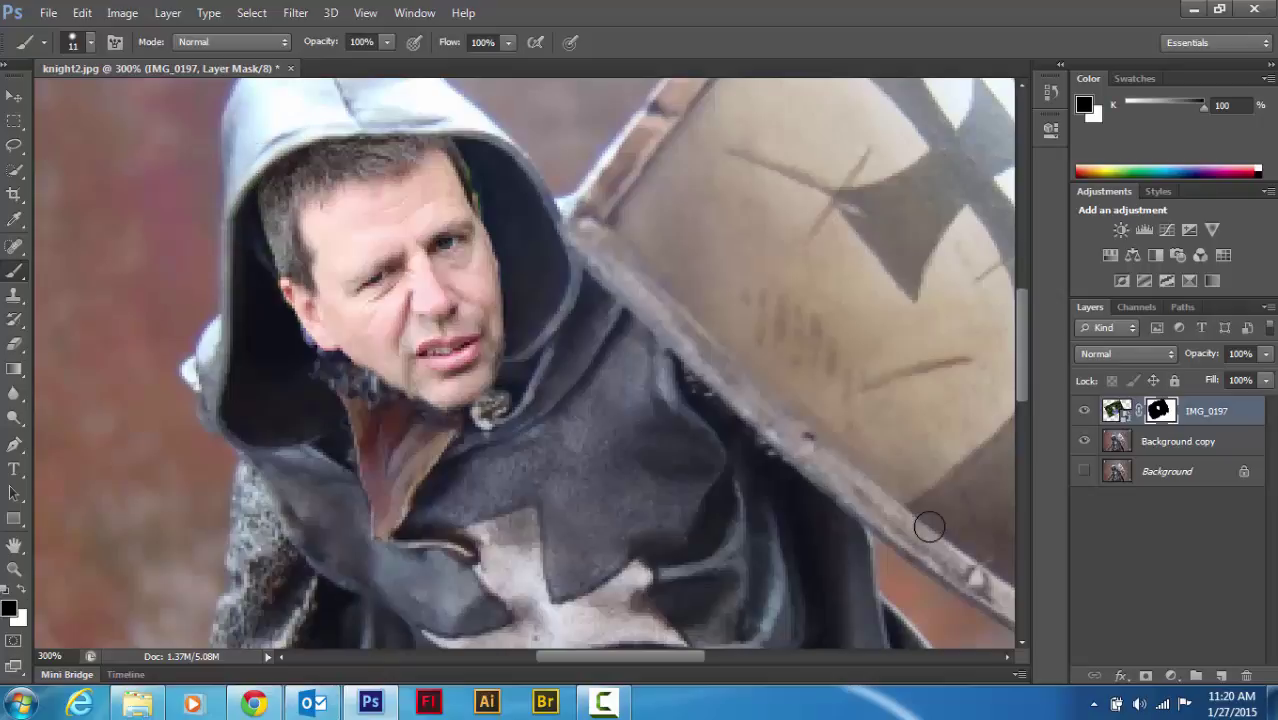
pyautogui.hotkey('ctrl', '-')
pyautogui.hotkey('ctrl', '-')
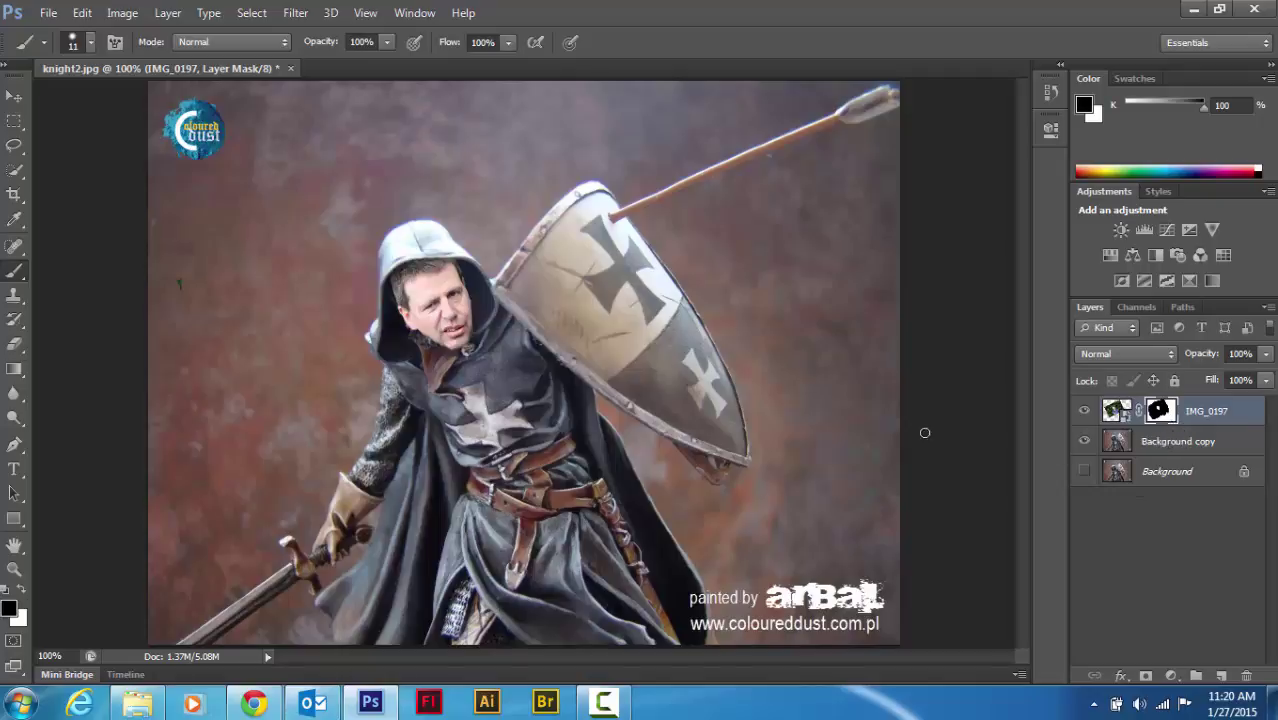
# Step: Preview the Overlay, Lighter Color, Color Dodge, Screen and Darker Color blend modes on the face layer and restore Normal
pyautogui.click(1122, 355)
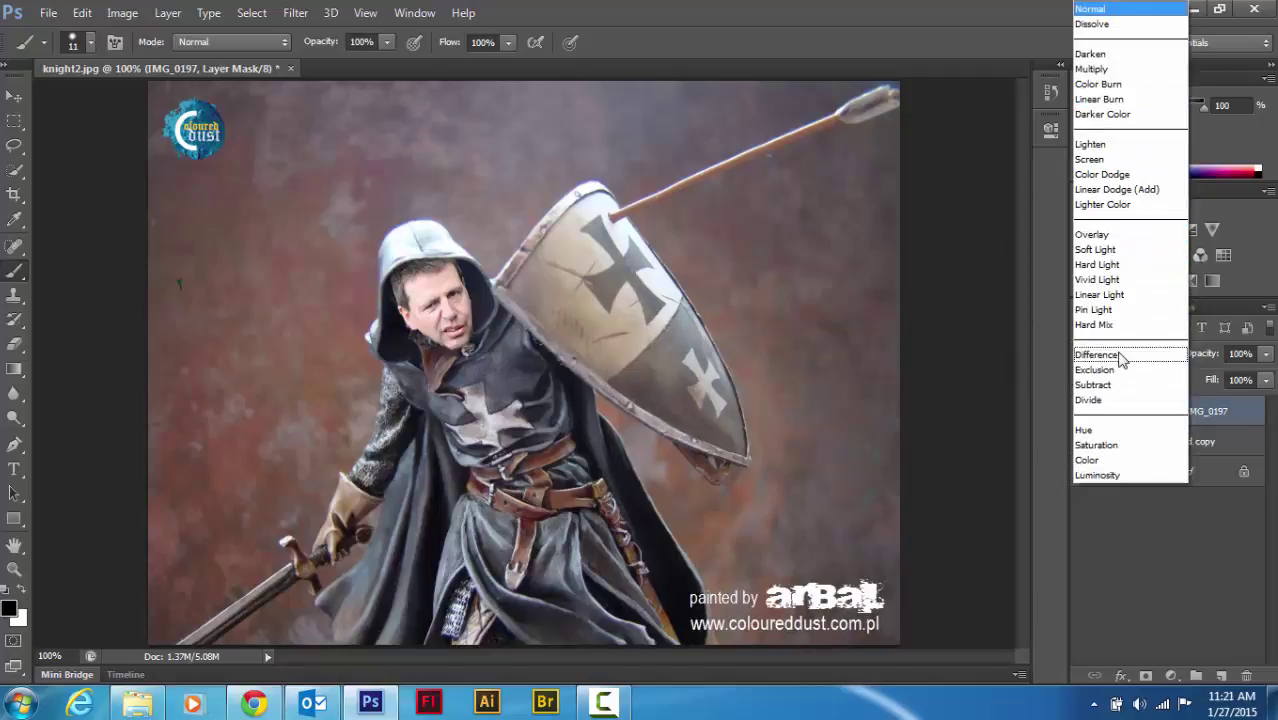
pyautogui.click(1087, 236)
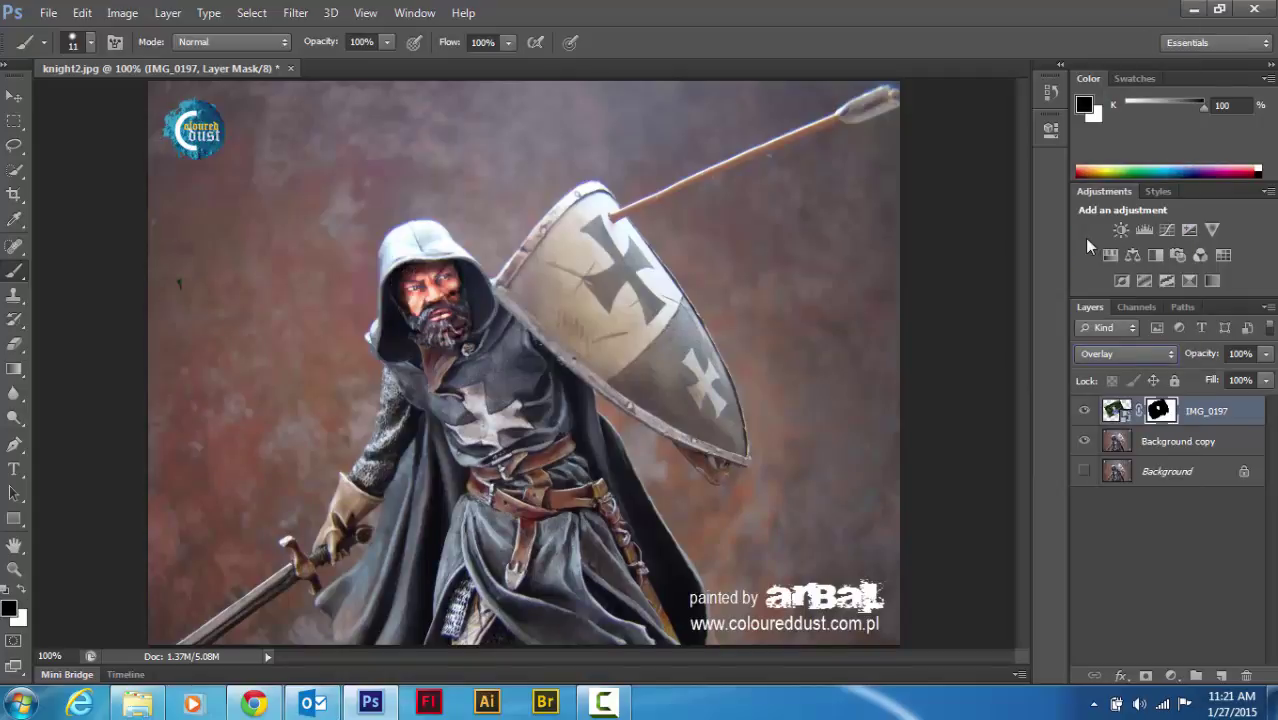
pyautogui.scroll(1, 1107, 353)
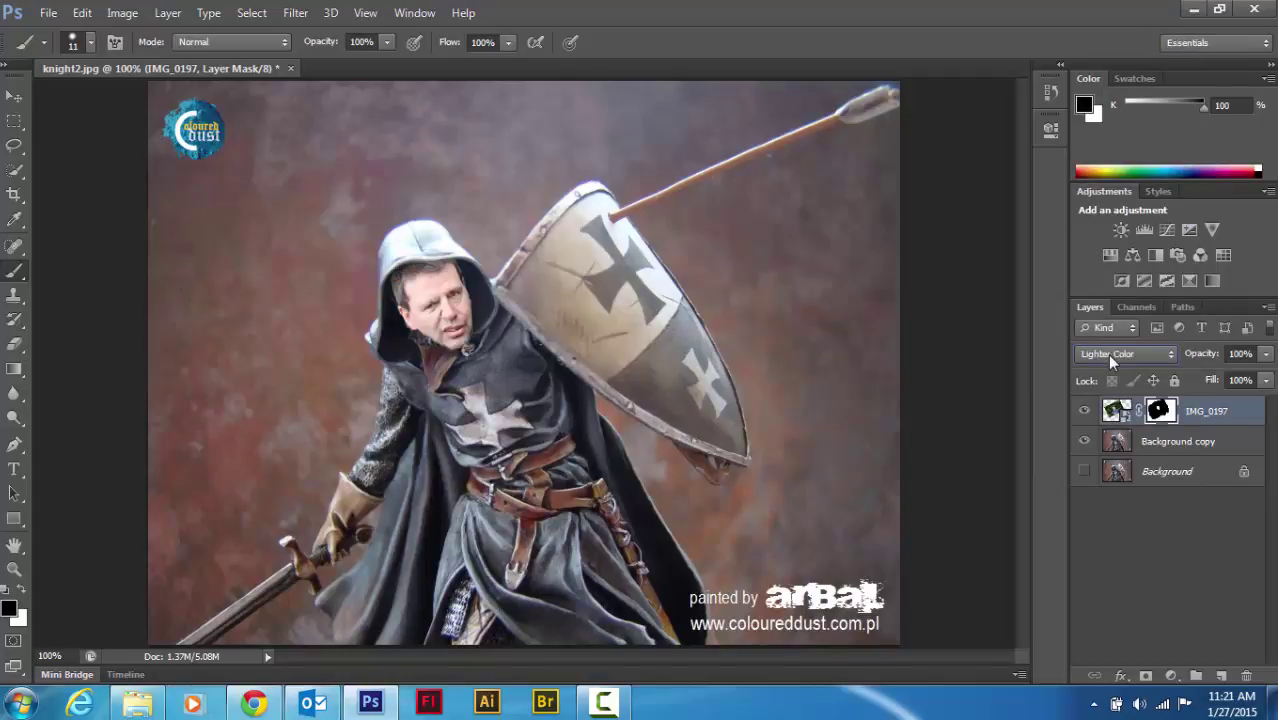
pyautogui.scroll(1, 1107, 353)
pyautogui.scroll(1, 1107, 354)
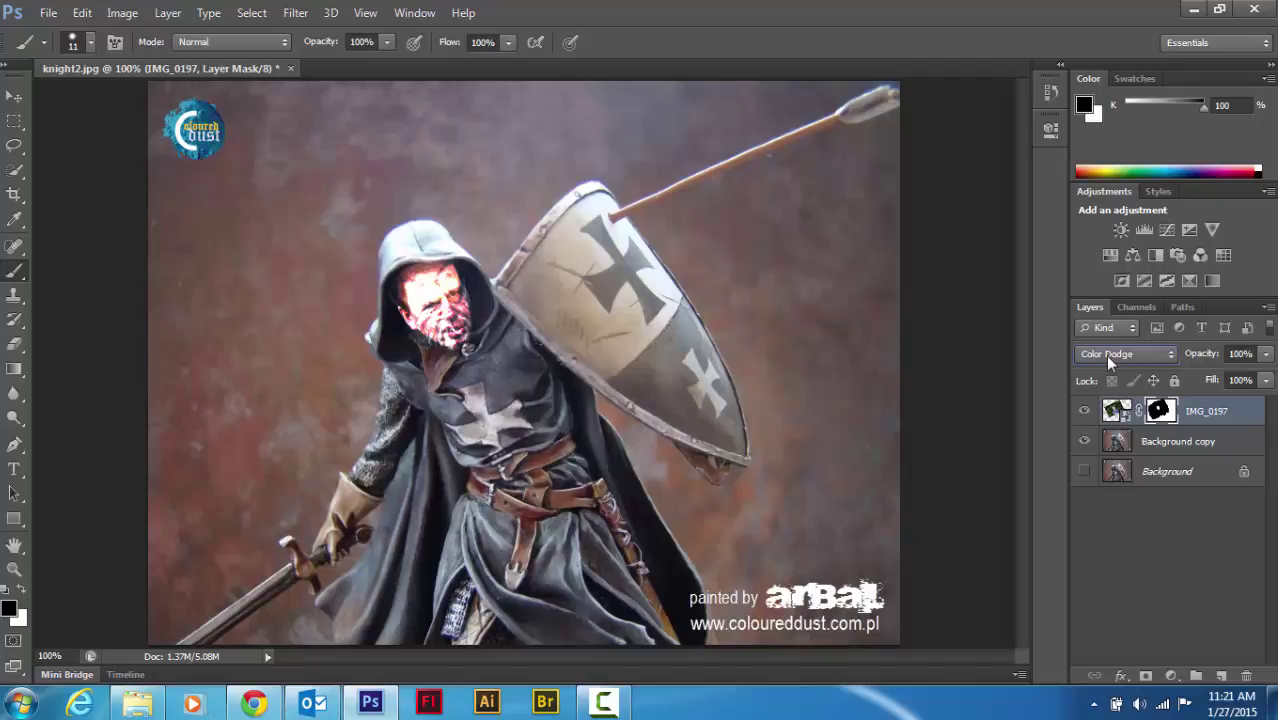
pyautogui.scroll(1, 1105, 359)
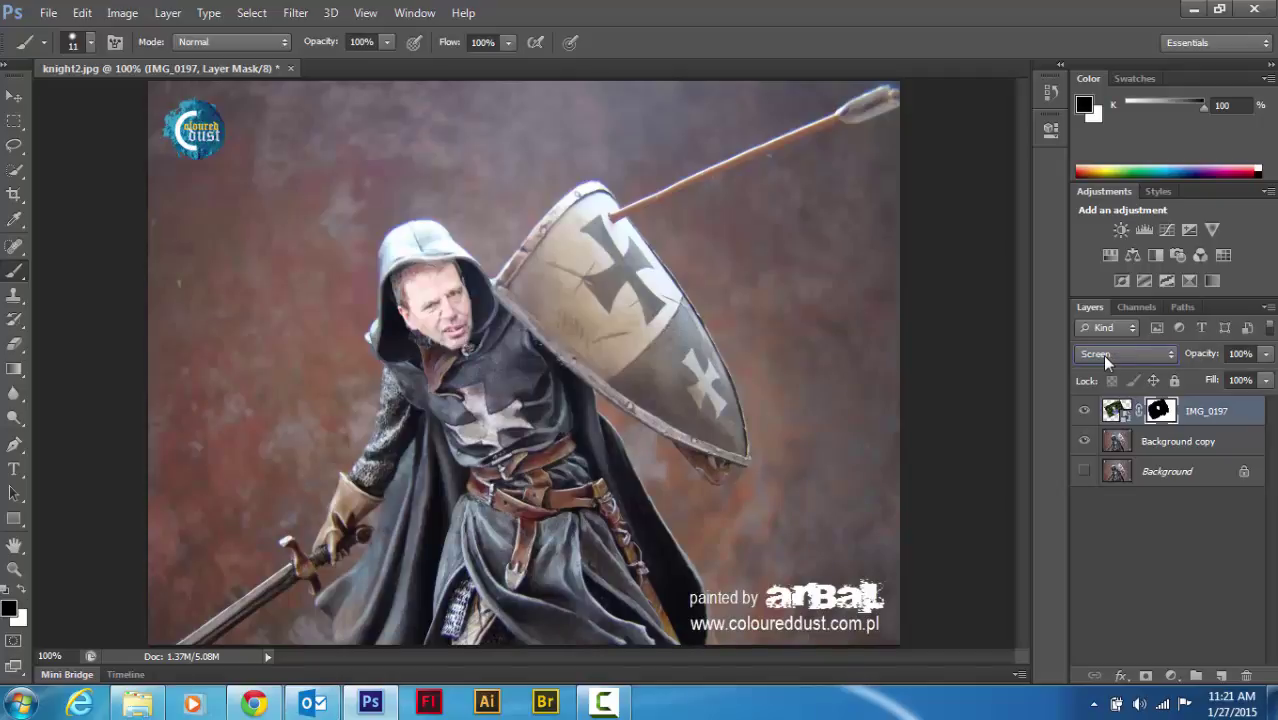
pyautogui.scroll(1, 1105, 358)
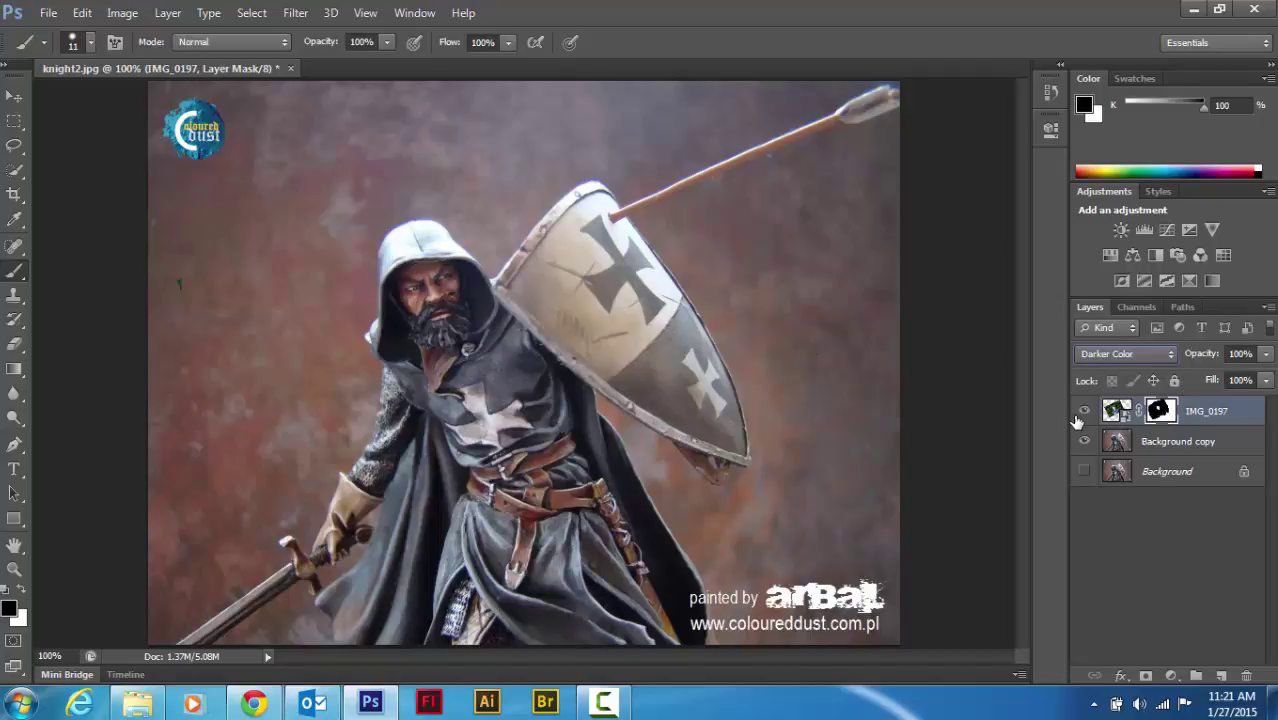
pyautogui.click(1122, 354)
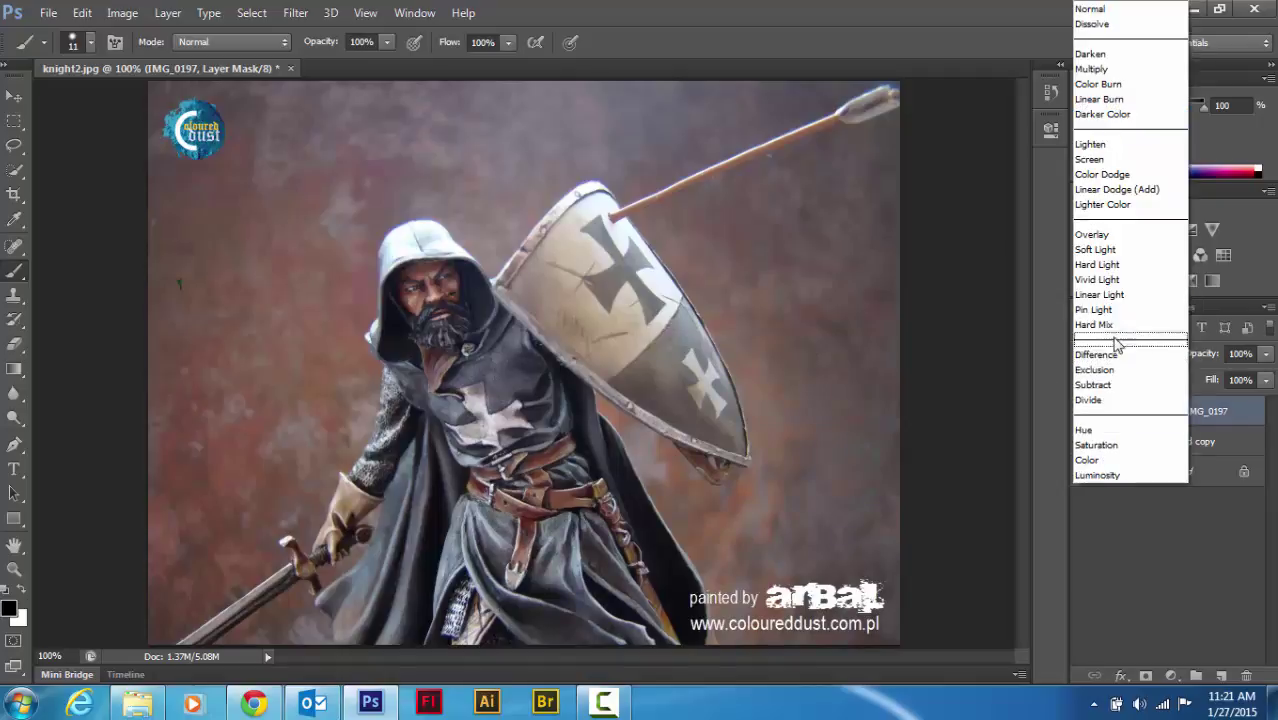
pyautogui.click(1092, 9)
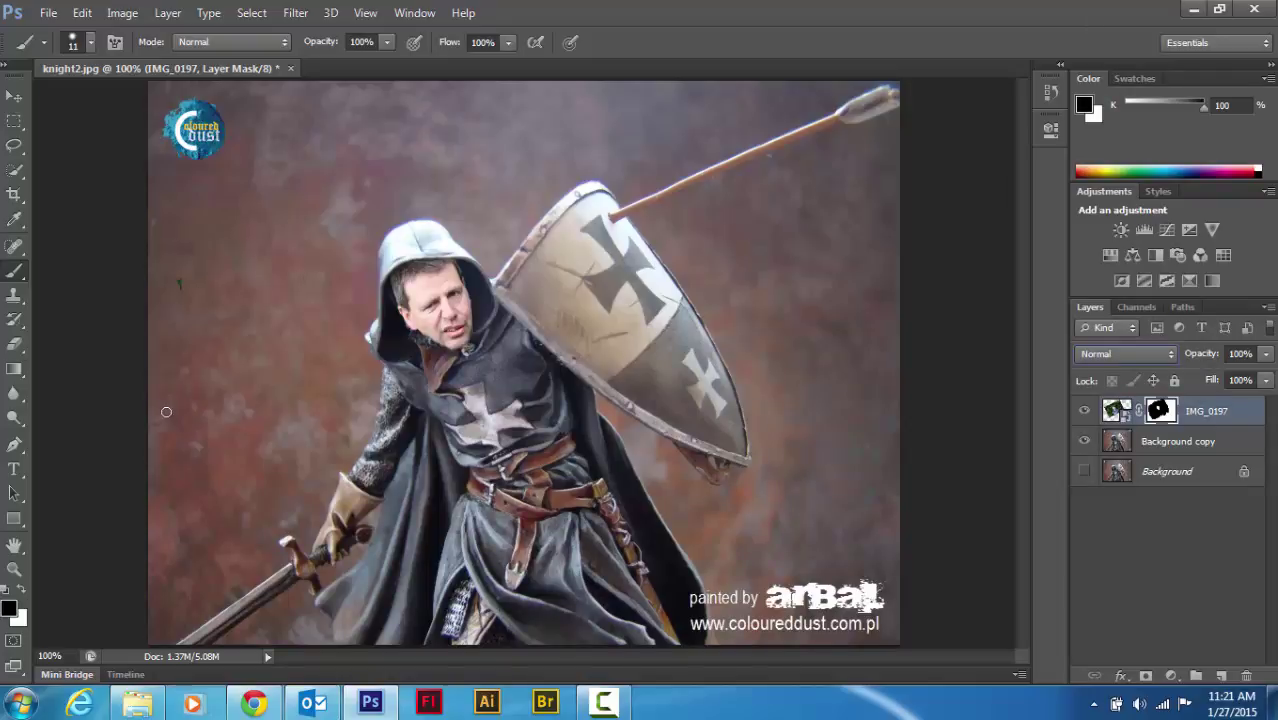
# Step: Mask out the top edge of the man's hair where it overlaps the hood's rim, using the 11 px brush
pyautogui.hotkey('ctrl', '+')
pyautogui.hotkey('ctrl', '+')
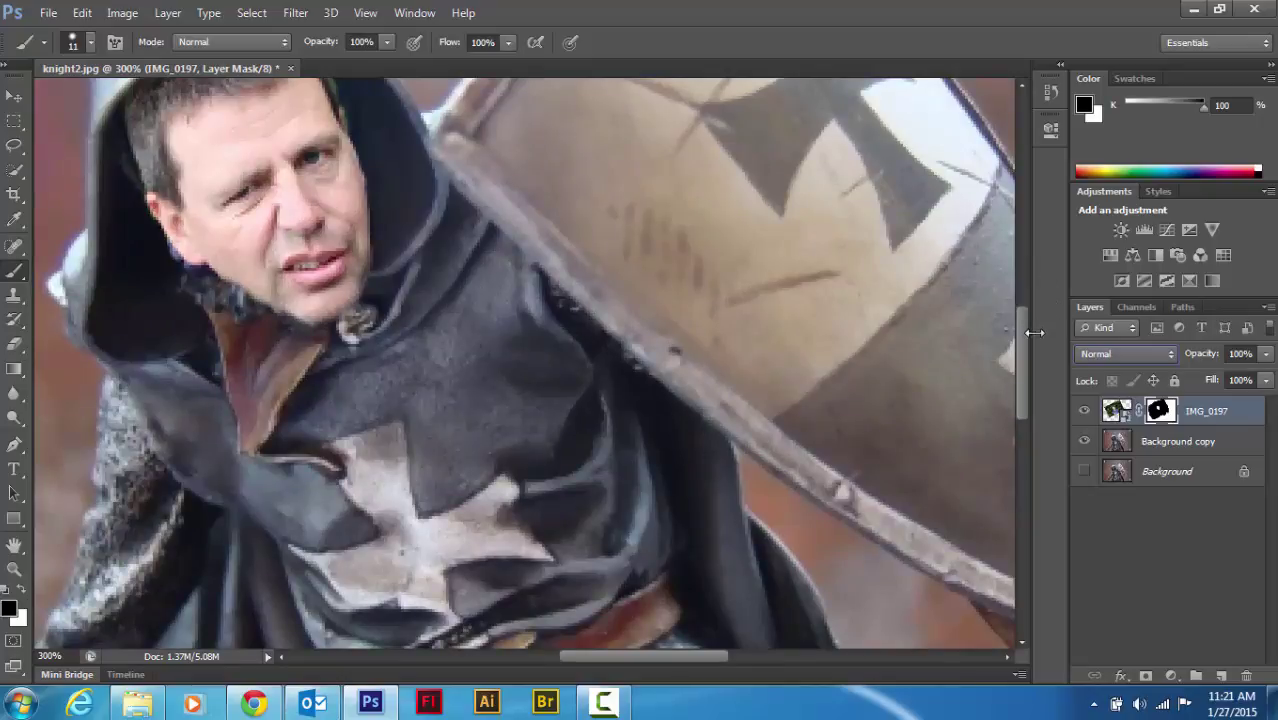
pyautogui.moveTo(1018, 325); pyautogui.dragTo(1018, 275)
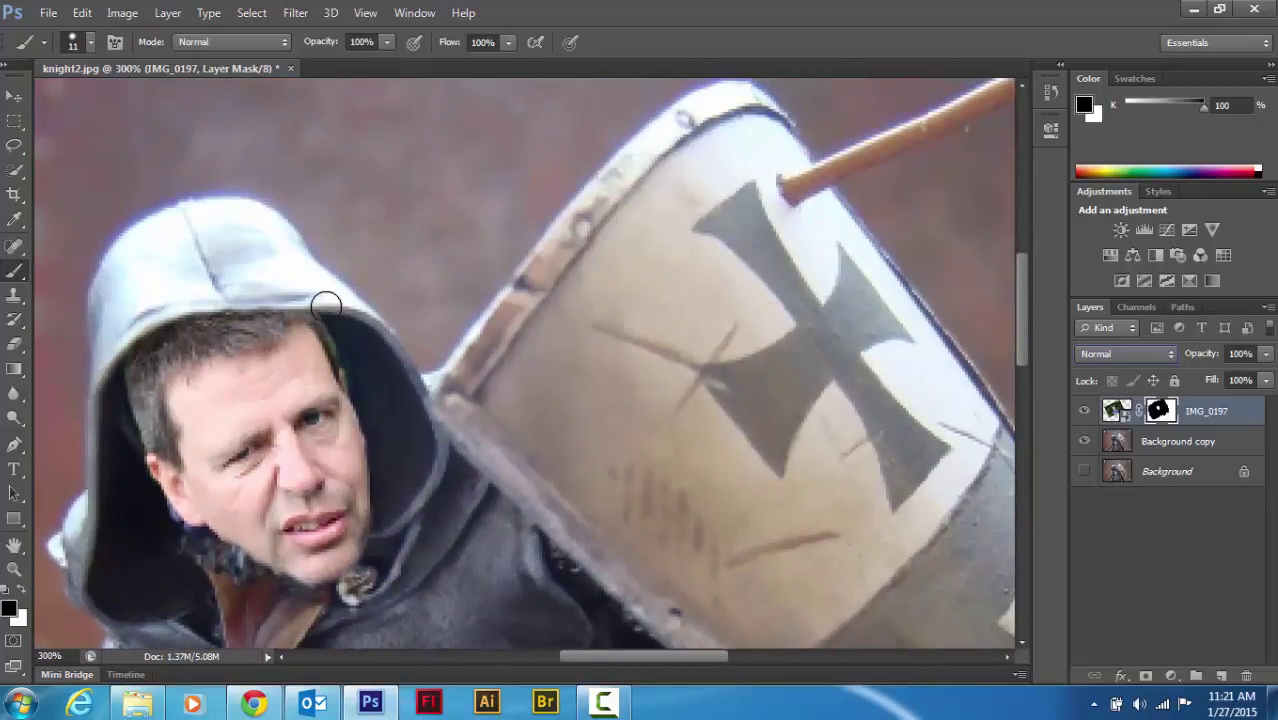
pyautogui.moveTo(307, 302)
pyautogui.mouseDown()
pyautogui.moveTo(159, 321)
pyautogui.moveTo(122, 339)
pyautogui.moveTo(113, 350)
pyautogui.moveTo(137, 337)
pyautogui.moveTo(108, 381)
pyautogui.mouseUp()
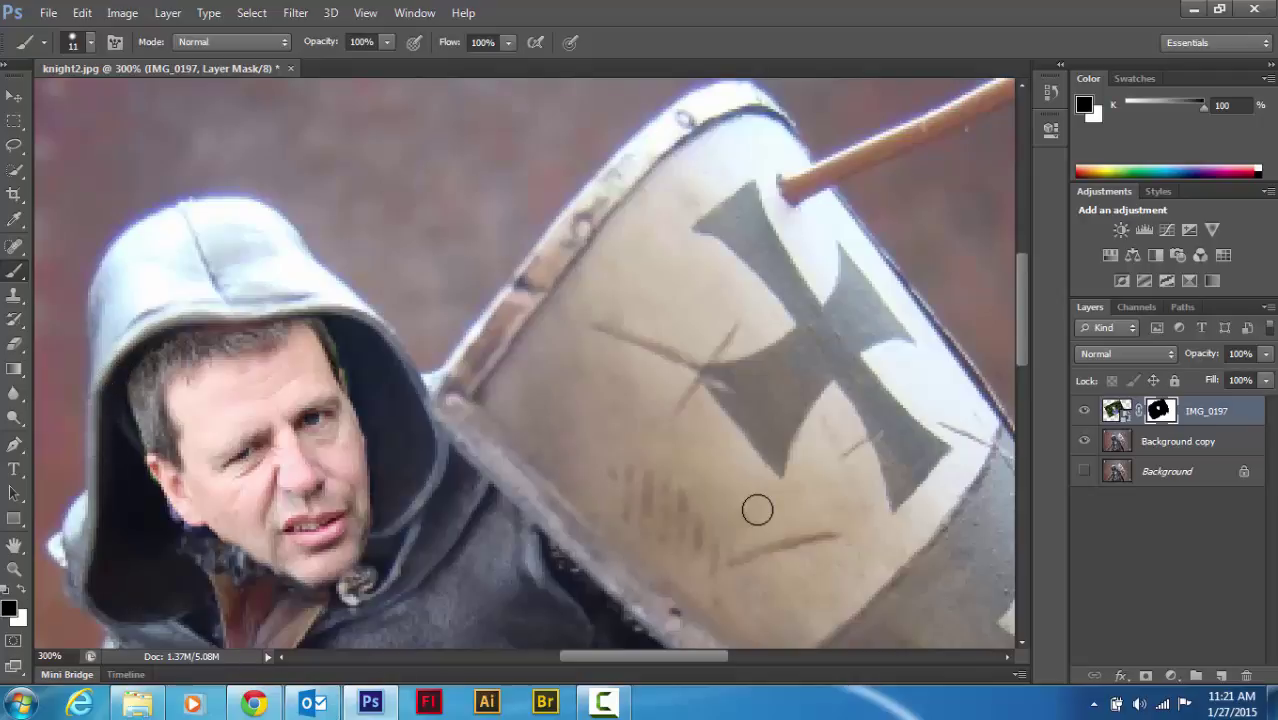
pyautogui.hotkey('ctrl', '-')
pyautogui.hotkey('ctrl', '-')
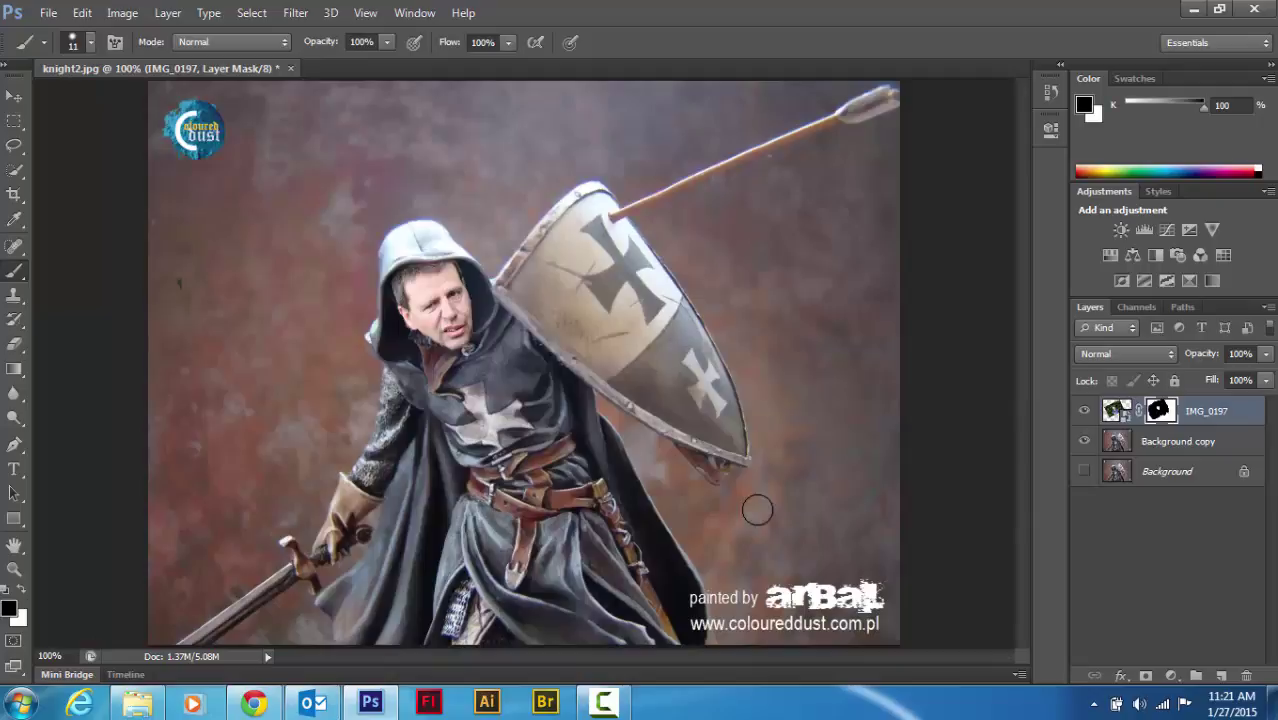
pyautogui.hotkey('ctrl', 'z')
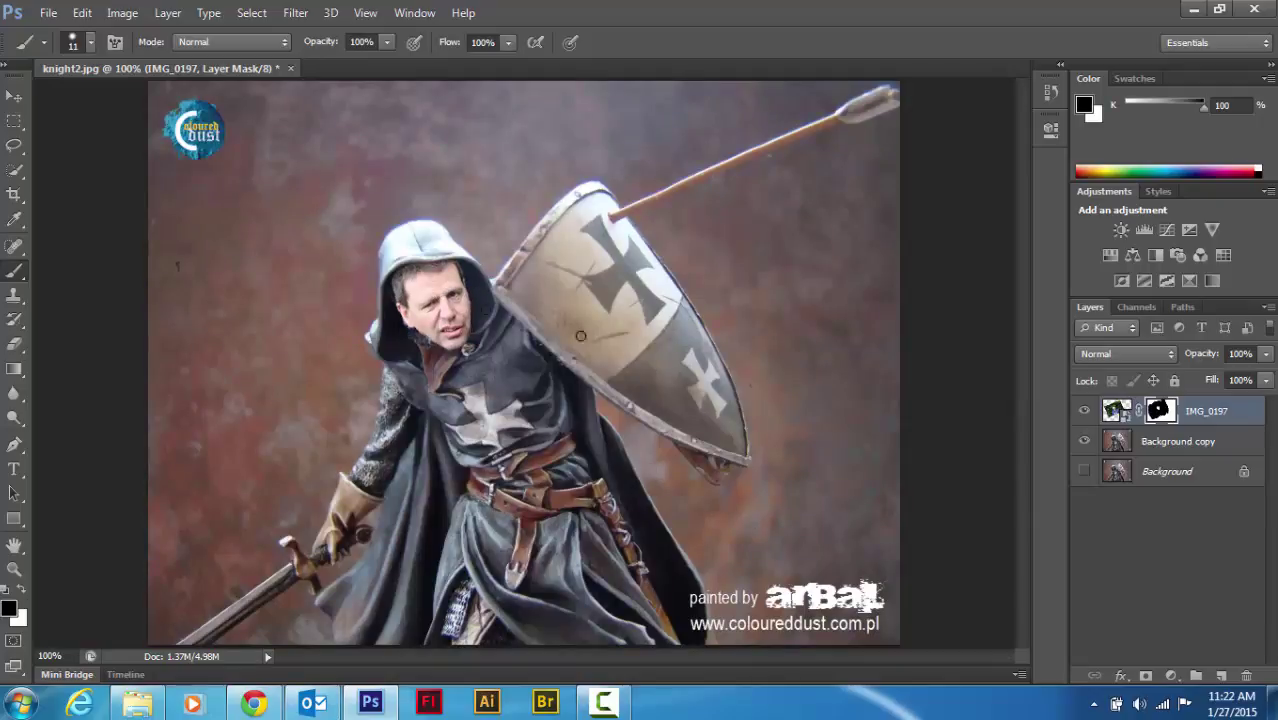
# Step: Compare the knight with and without the IMG_0197 face layer by toggling that layer's visibility
pyautogui.click(1117, 410)
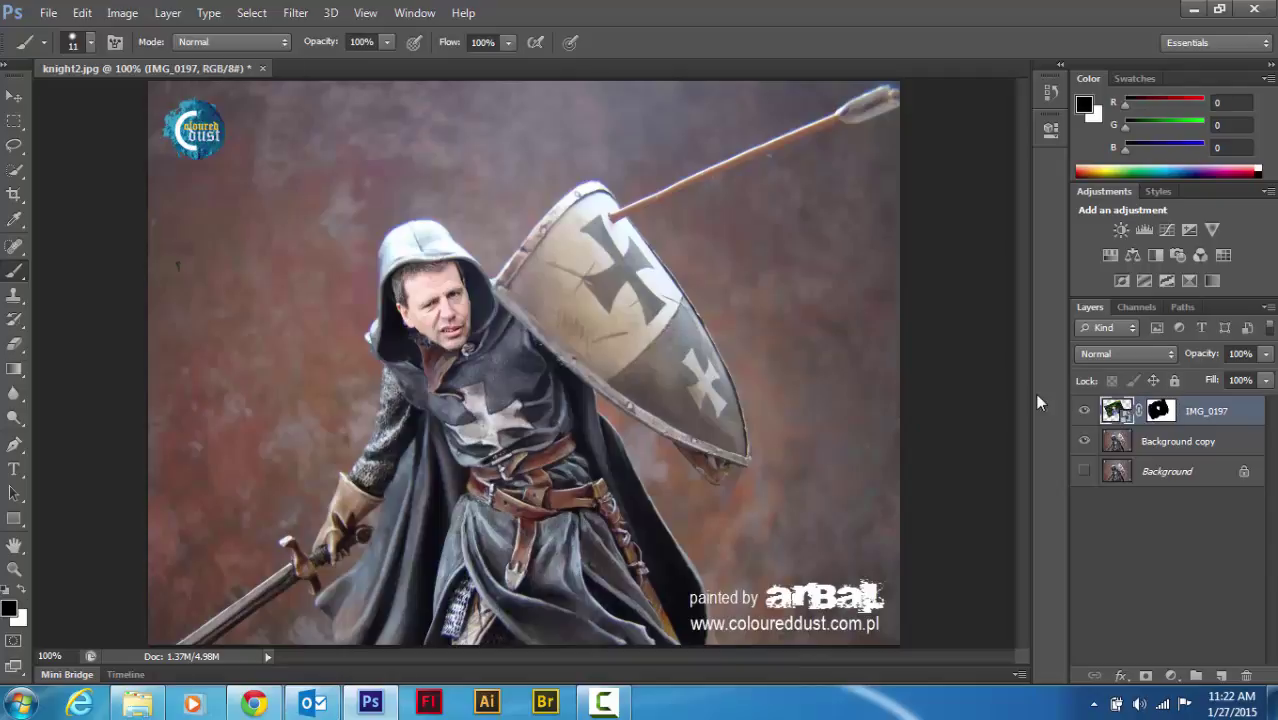
pyautogui.click(15, 98)
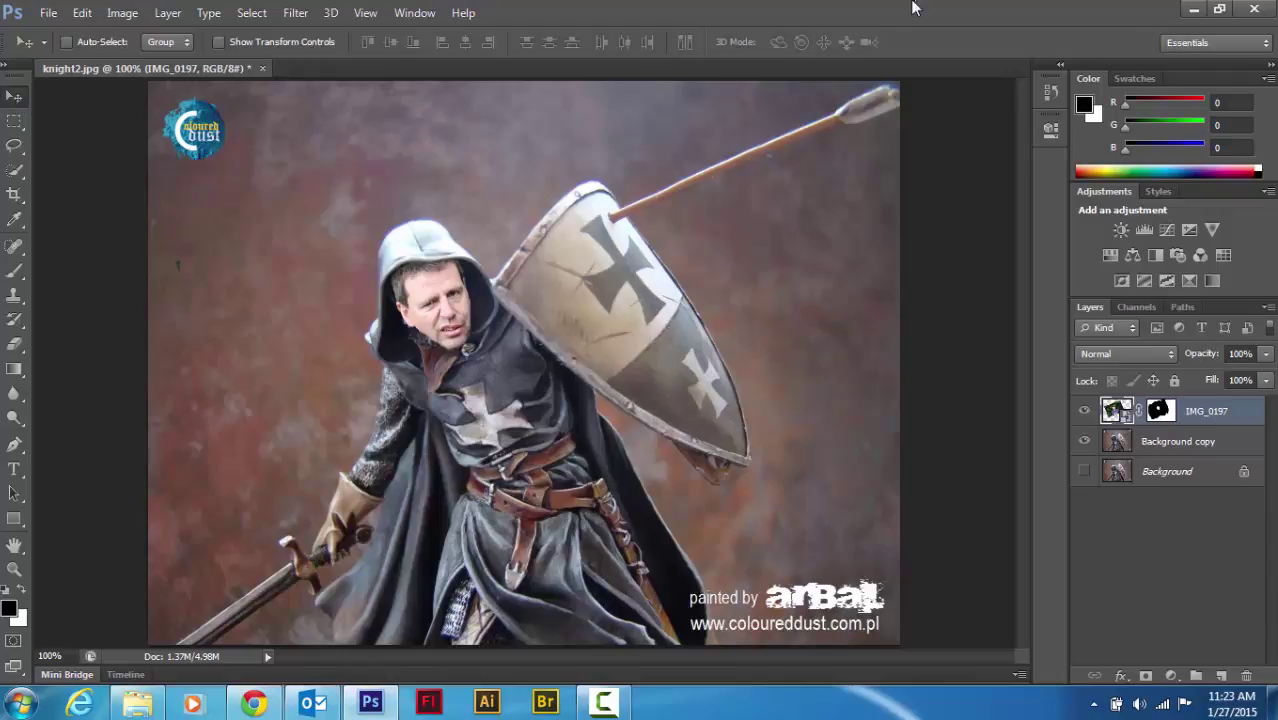
pyautogui.click(1084, 414)
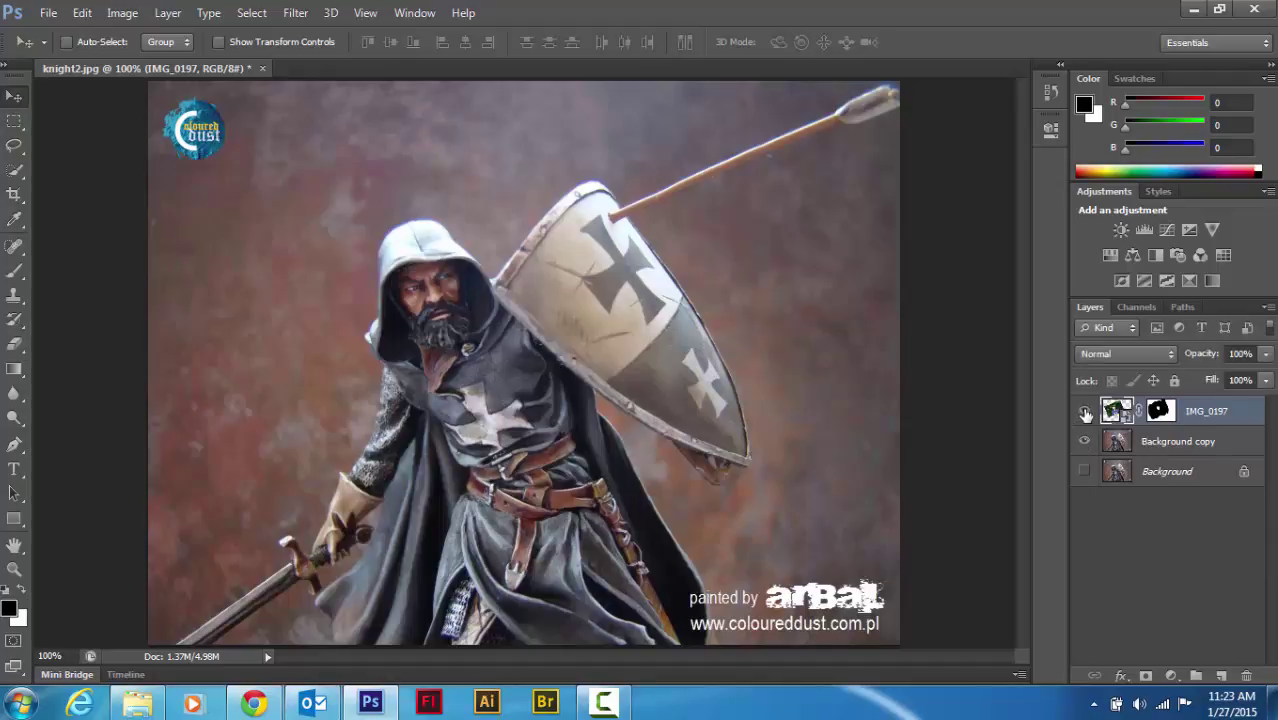
pyautogui.click(1085, 414)
pyautogui.click(1085, 414)
pyautogui.click(1085, 414)
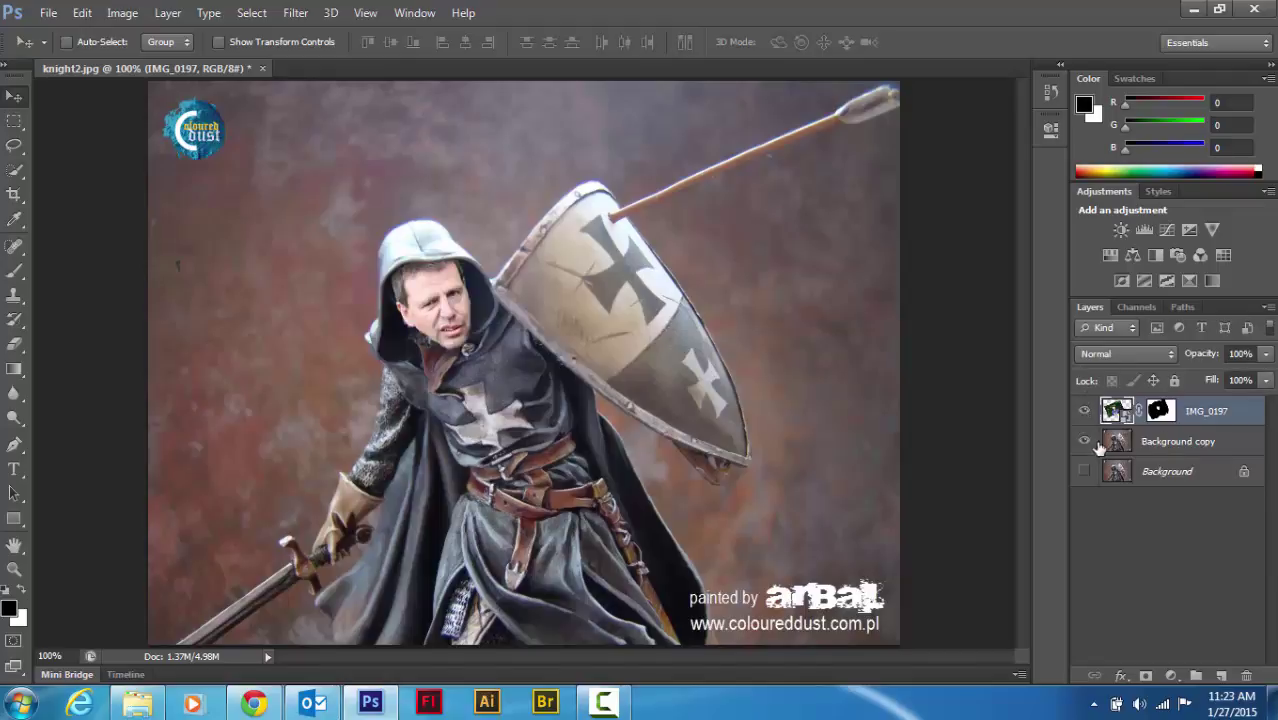
# Step: Hide the IMG_0197 face layer, keep Background copy visible, and add a layer mask to Background copy
pyautogui.click(1085, 441)
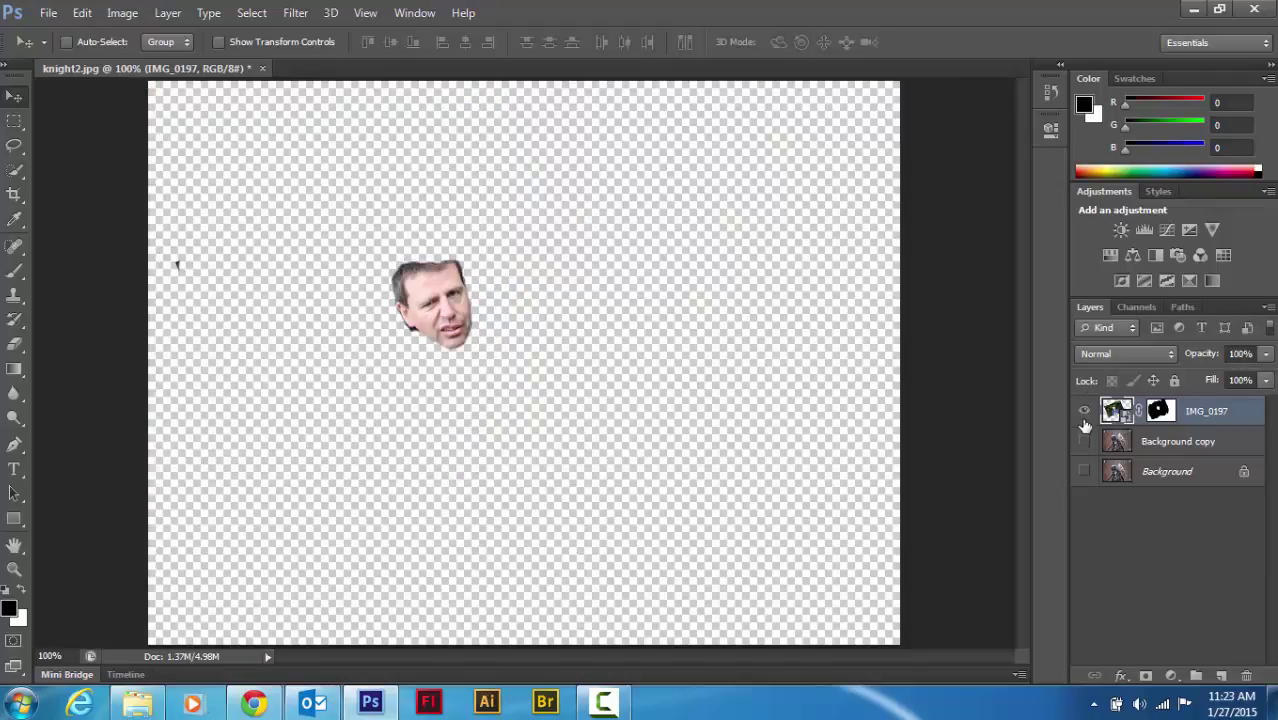
pyautogui.click(1084, 411)
pyautogui.click(1084, 441)
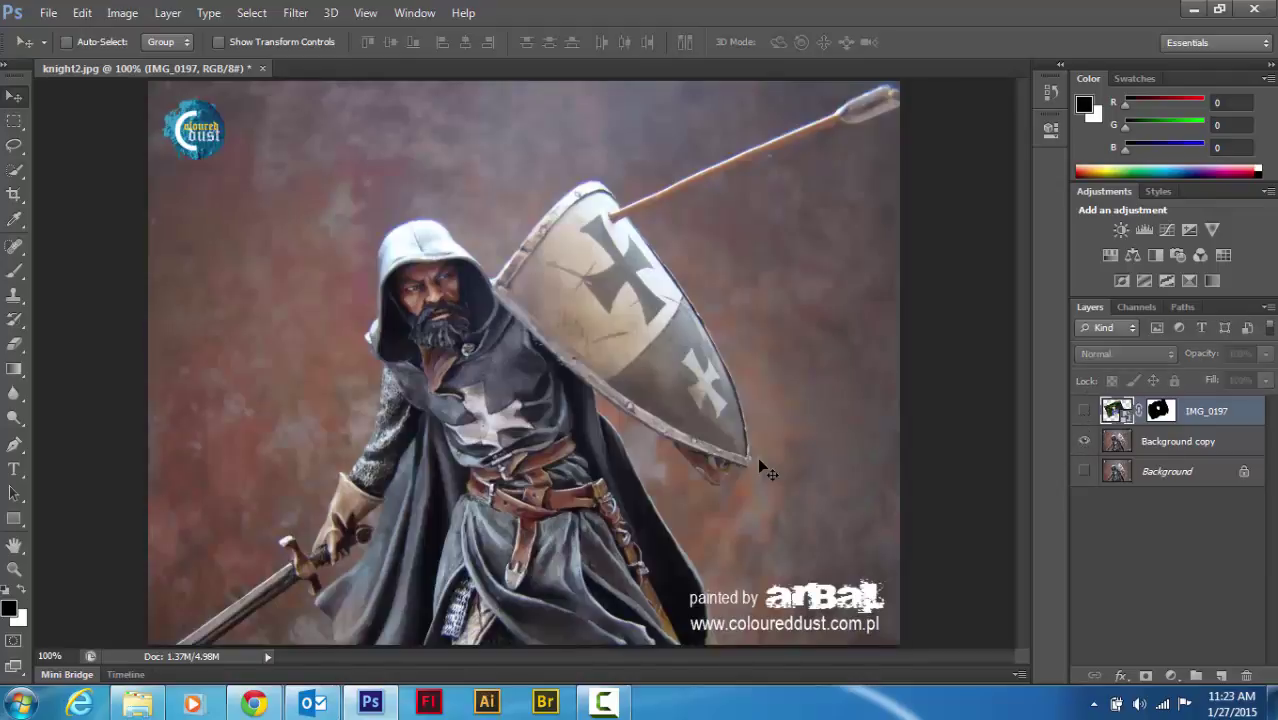
pyautogui.click(1115, 443)
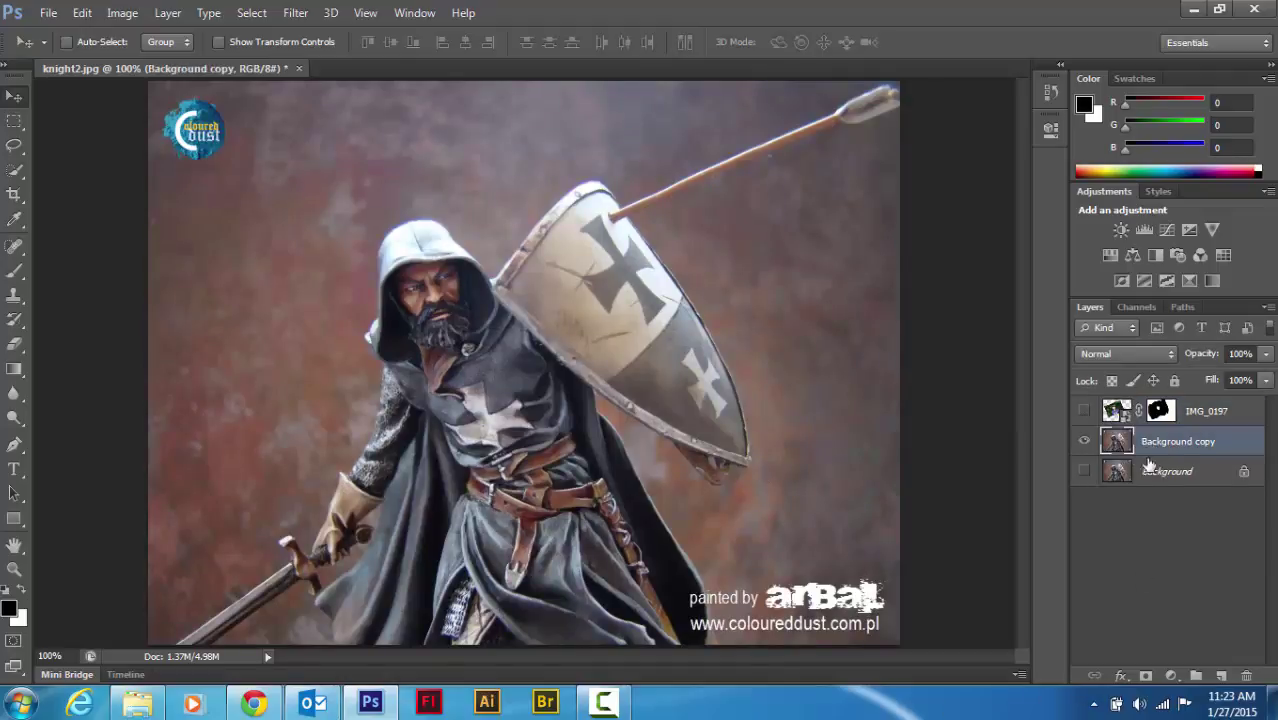
pyautogui.click(1146, 677)
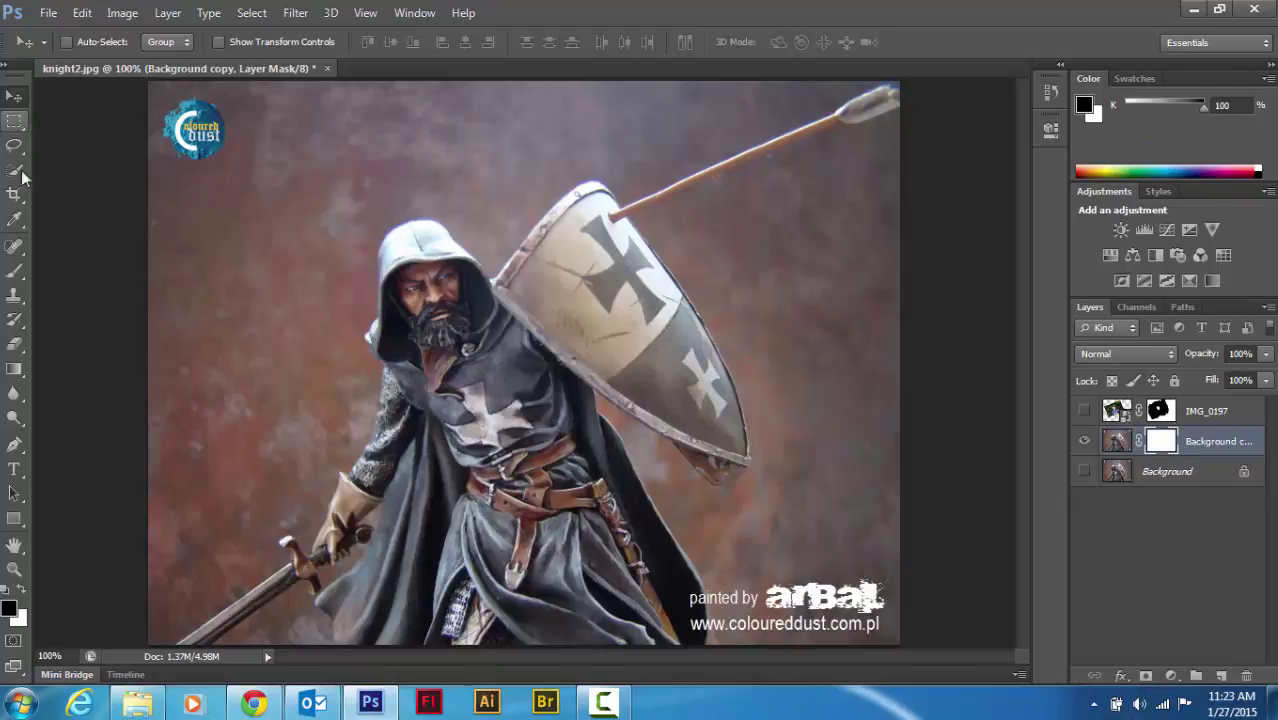
# Step: Mask away the painted backdrop around the knight, shield and arrow on Background copy with a 137 px brush at 100% hardness
pyautogui.click(16, 271)
pyautogui.click(91, 41)
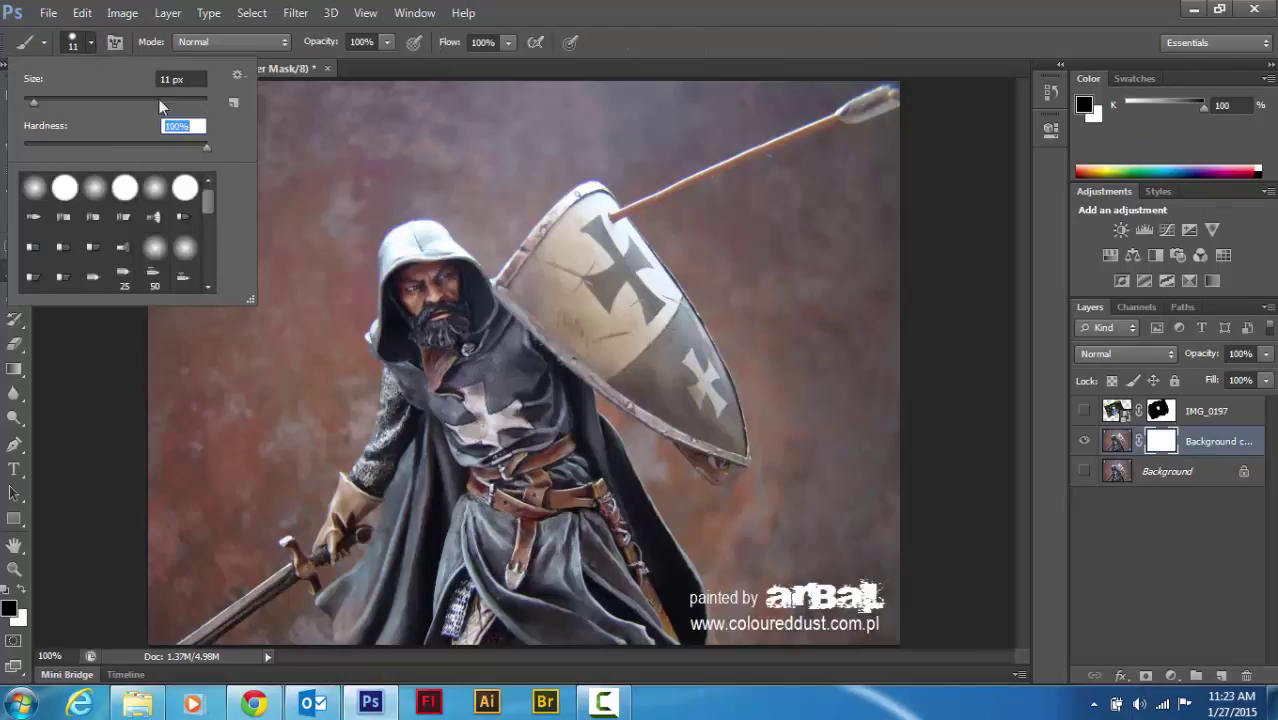
pyautogui.click(125, 100)
pyautogui.click(320, 141)
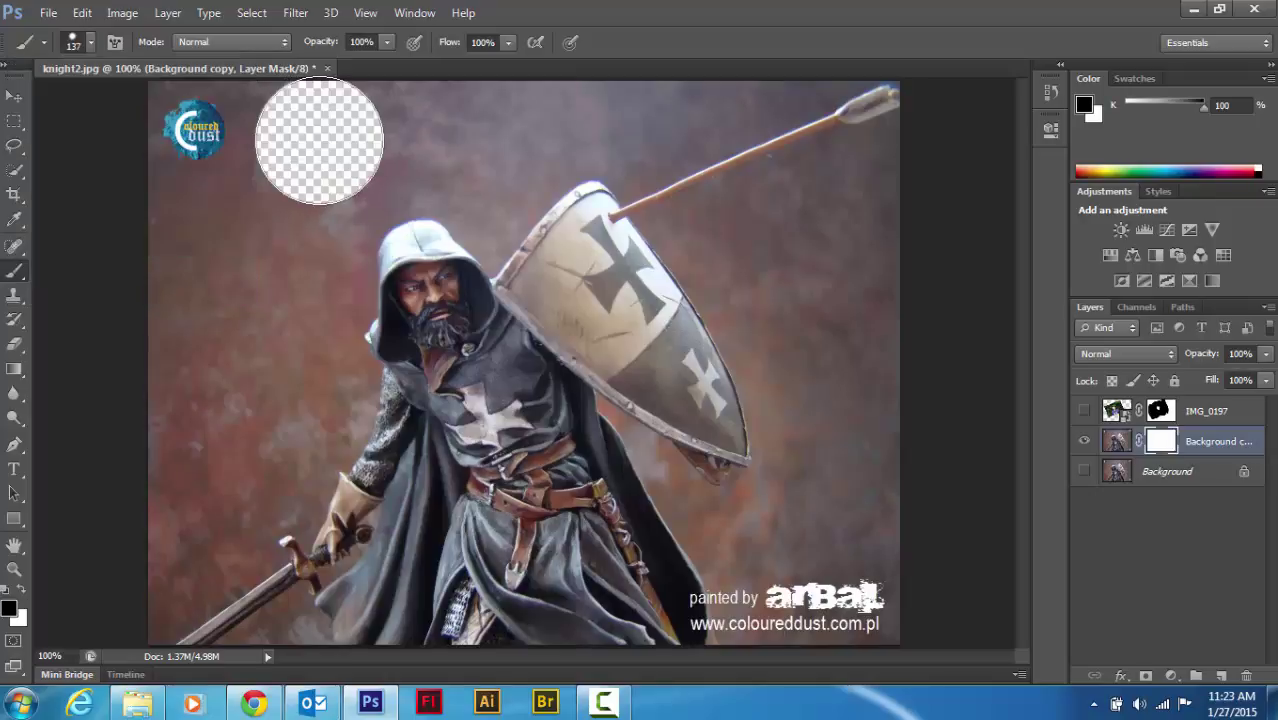
pyautogui.moveTo(325, 140)
pyautogui.mouseDown()
pyautogui.moveTo(124, 130)
pyautogui.moveTo(336, 141)
pyautogui.moveTo(277, 221)
pyautogui.moveTo(205, 400)
pyautogui.moveTo(192, 183)
pyautogui.moveTo(159, 438)
pyautogui.moveTo(227, 274)
pyautogui.moveTo(224, 427)
pyautogui.moveTo(273, 410)
pyautogui.moveTo(175, 544)
pyautogui.moveTo(258, 297)
pyautogui.moveTo(341, 164)
pyautogui.moveTo(389, 135)
pyautogui.moveTo(690, 94)
pyautogui.moveTo(622, 93)
pyautogui.moveTo(869, 216)
pyautogui.moveTo(840, 433)
pyautogui.moveTo(880, 586)
pyautogui.moveTo(784, 602)
pyautogui.moveTo(782, 616)
pyautogui.moveTo(788, 540)
pyautogui.moveTo(823, 496)
pyautogui.moveTo(832, 409)
pyautogui.moveTo(805, 378)
pyautogui.moveTo(753, 245)
pyautogui.moveTo(821, 227)
pyautogui.moveTo(885, 170)
pyautogui.mouseUp()
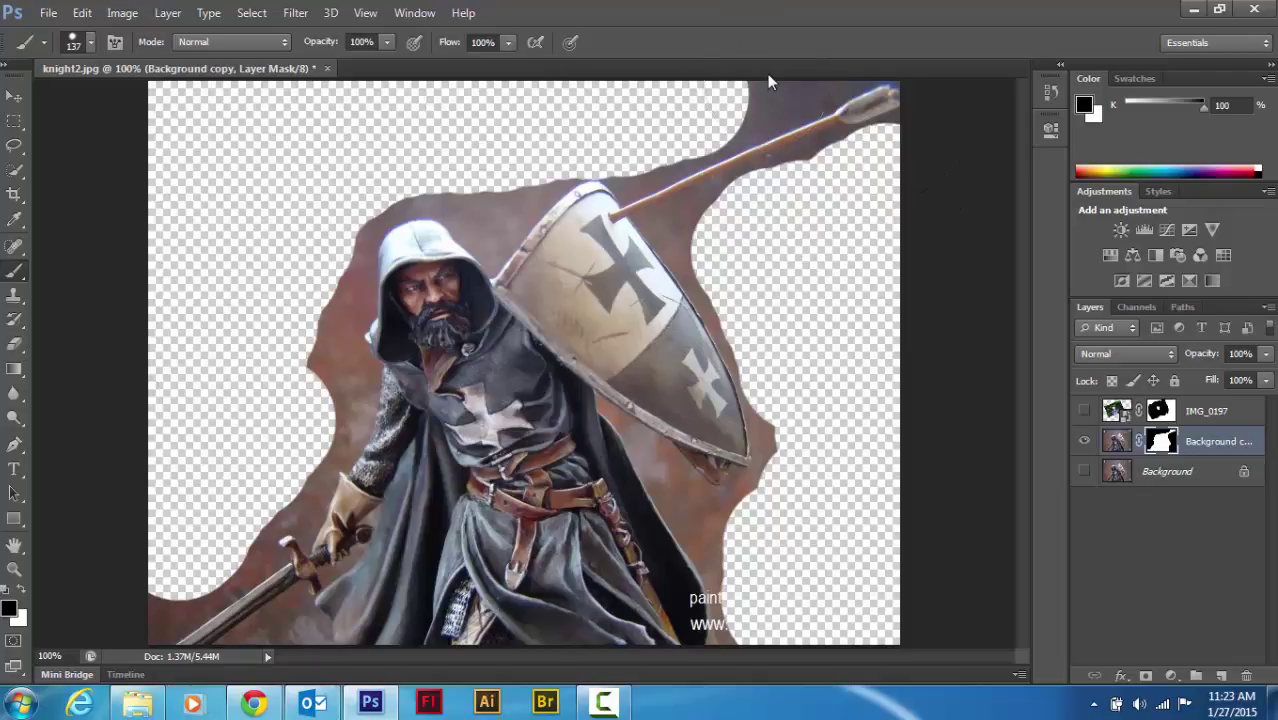
pyautogui.moveTo(745, 82); pyautogui.dragTo(752, 50)
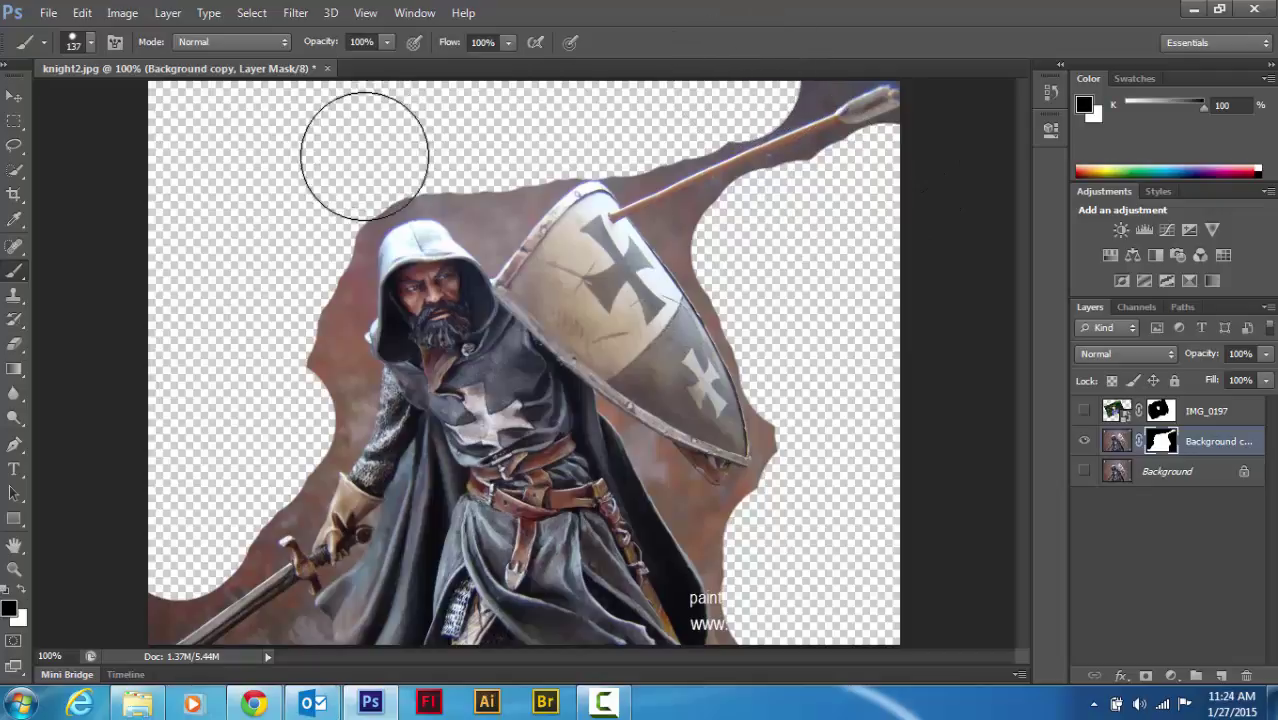
pyautogui.moveTo(485, 148)
pyautogui.mouseDown()
pyautogui.moveTo(485, 163)
pyautogui.moveTo(371, 148)
pyautogui.moveTo(332, 195)
pyautogui.moveTo(285, 314)
pyautogui.moveTo(302, 396)
pyautogui.moveTo(300, 379)
pyautogui.moveTo(280, 399)
pyautogui.moveTo(277, 437)
pyautogui.moveTo(227, 496)
pyautogui.moveTo(217, 488)
pyautogui.moveTo(185, 545)
pyautogui.mouseUp()
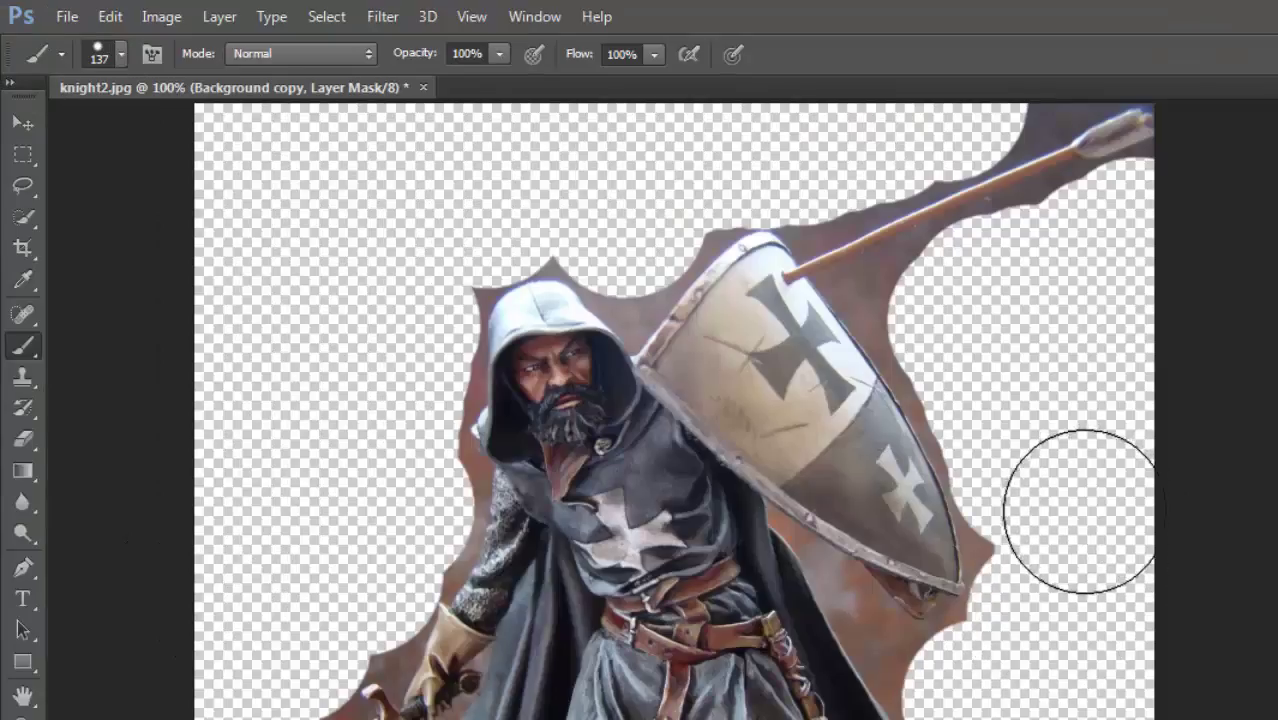
pyautogui.click(122, 54)
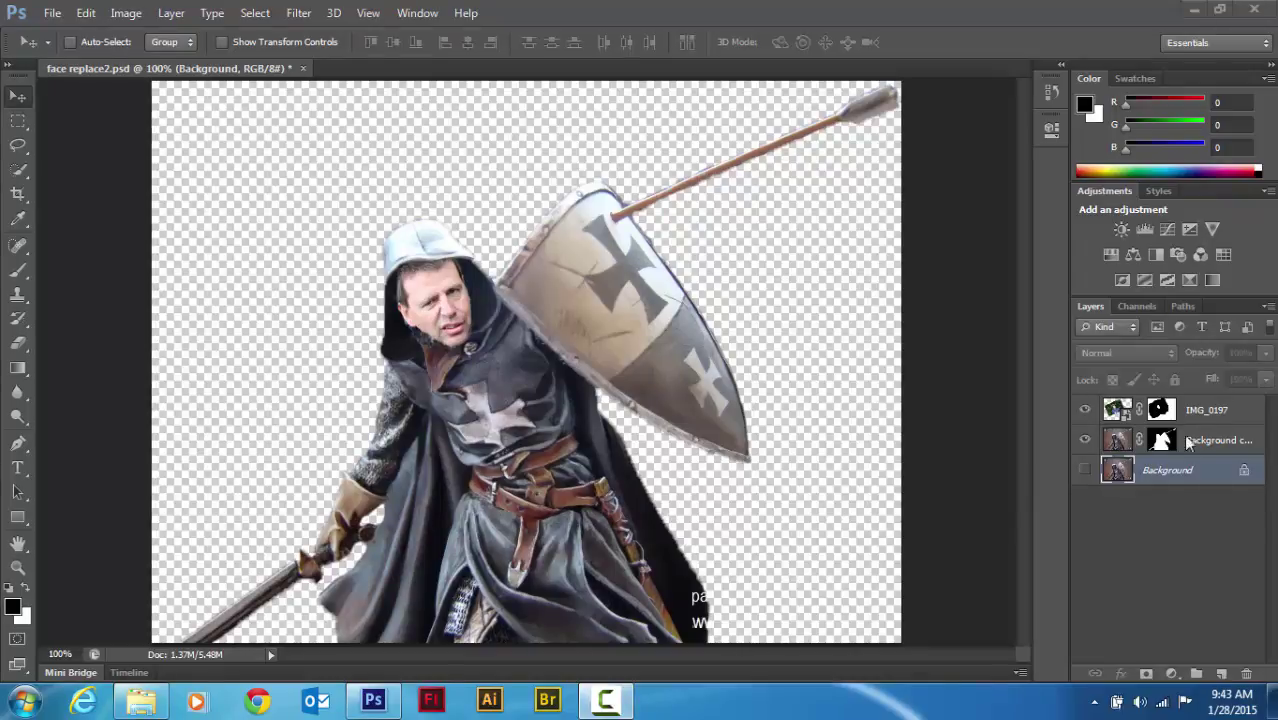
# Step: Place the !manzana3 castle image directly above the hidden Background layer, beneath the masked knight
pyautogui.click(1160, 409)
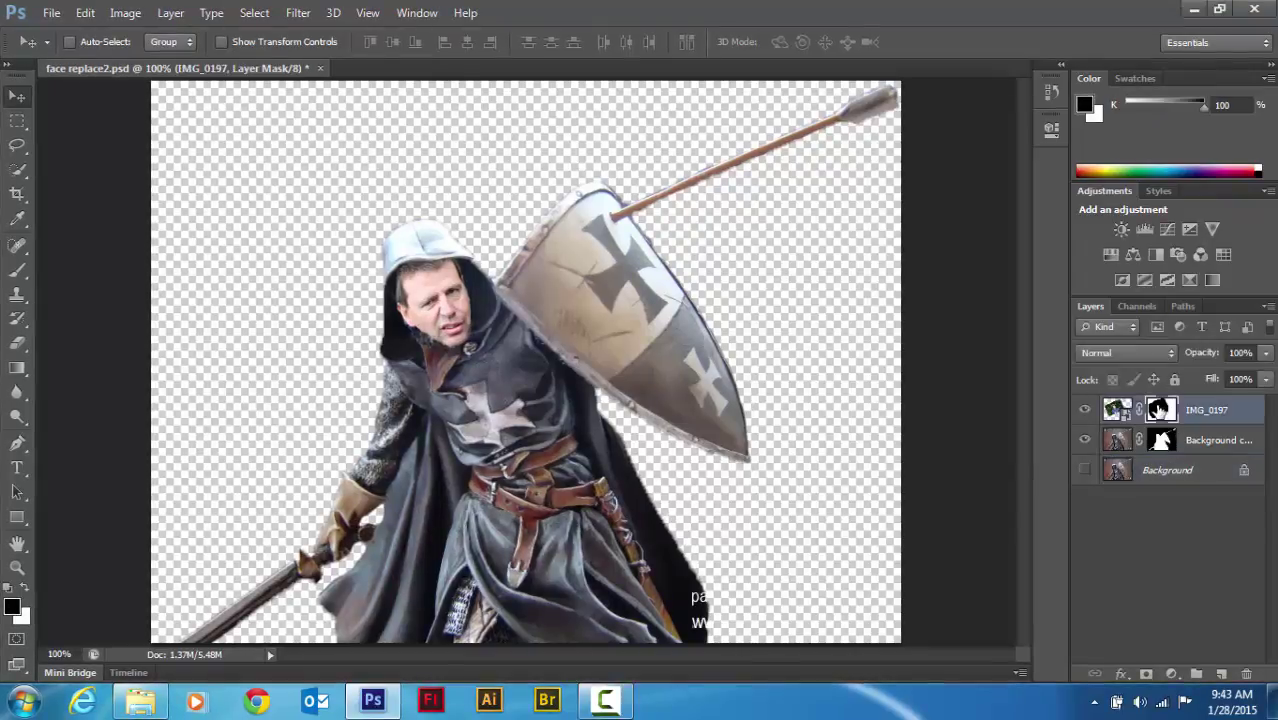
pyautogui.click(1162, 440)
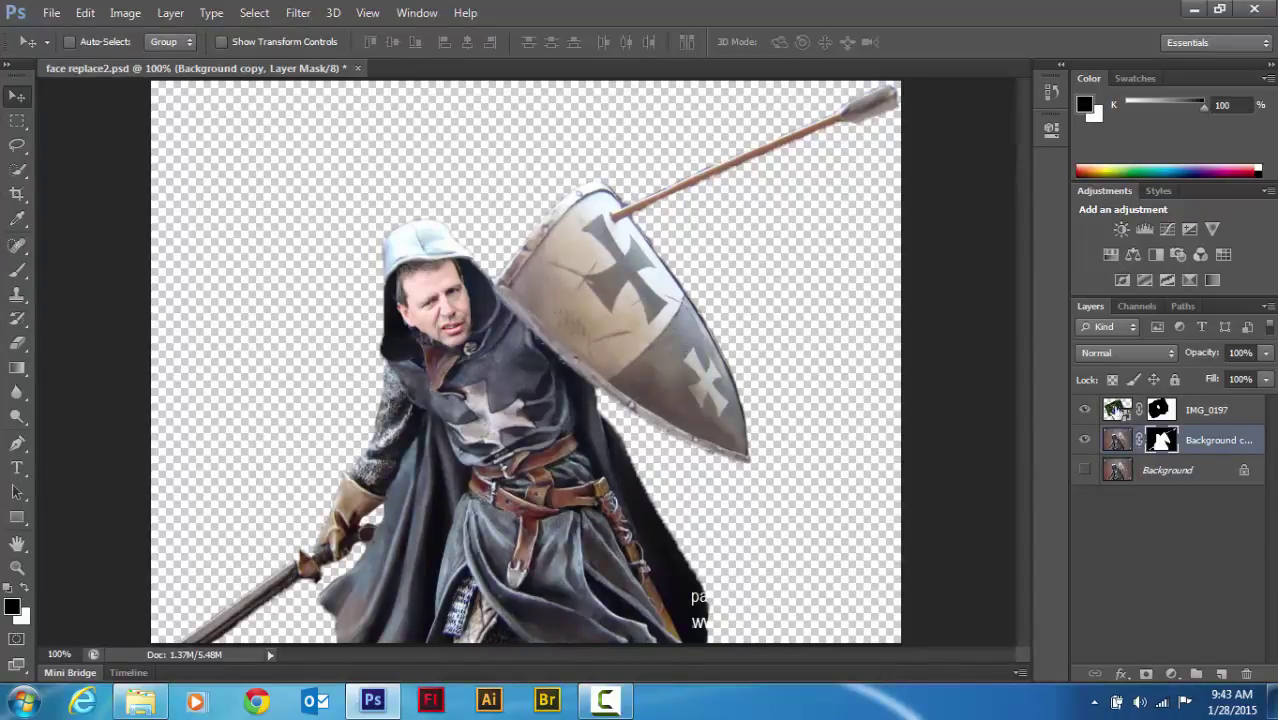
pyautogui.click(1186, 472)
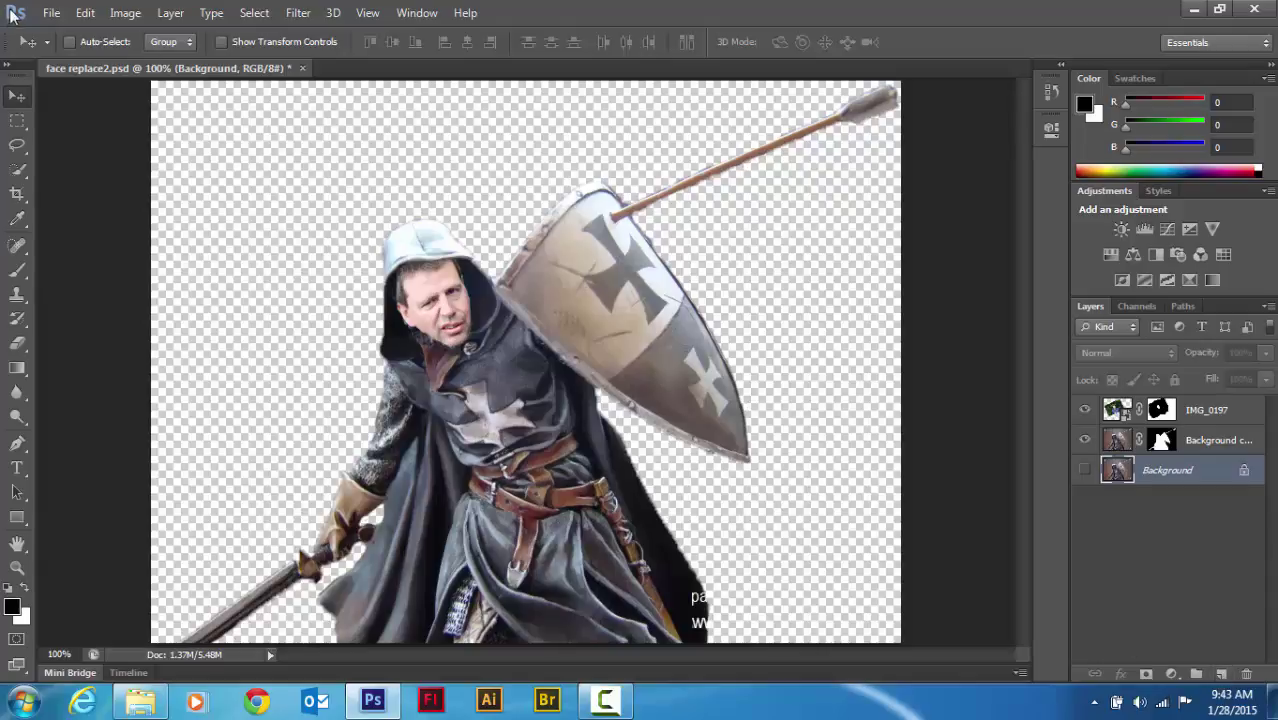
pyautogui.click(45, 16)
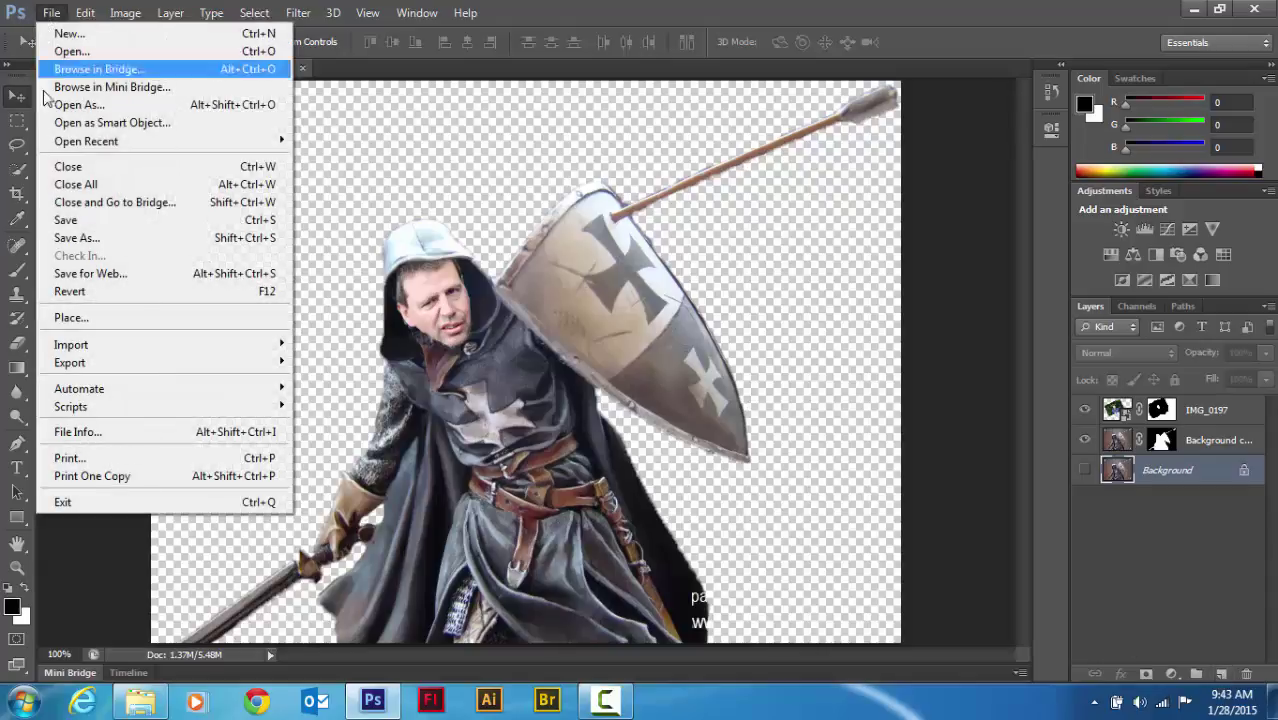
pyautogui.click(80, 320)
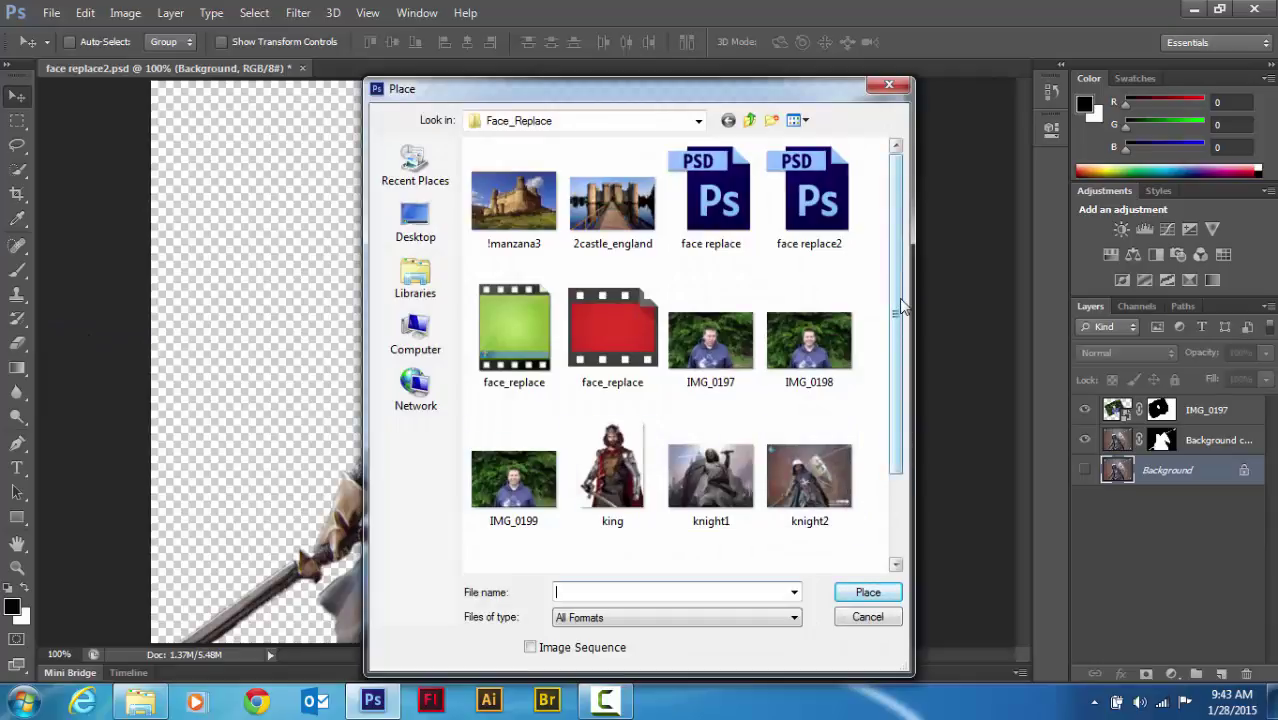
pyautogui.scroll(-2, 700, 515)
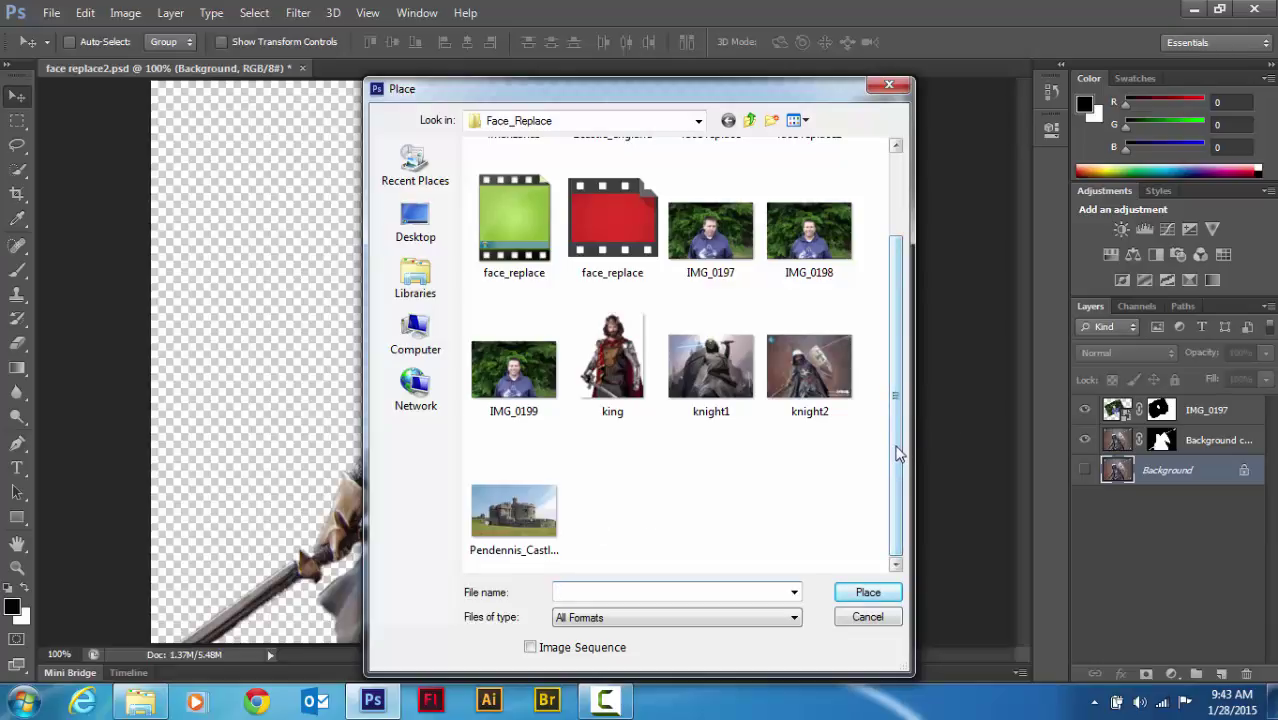
pyautogui.moveTo(900, 456); pyautogui.dragTo(907, 355)
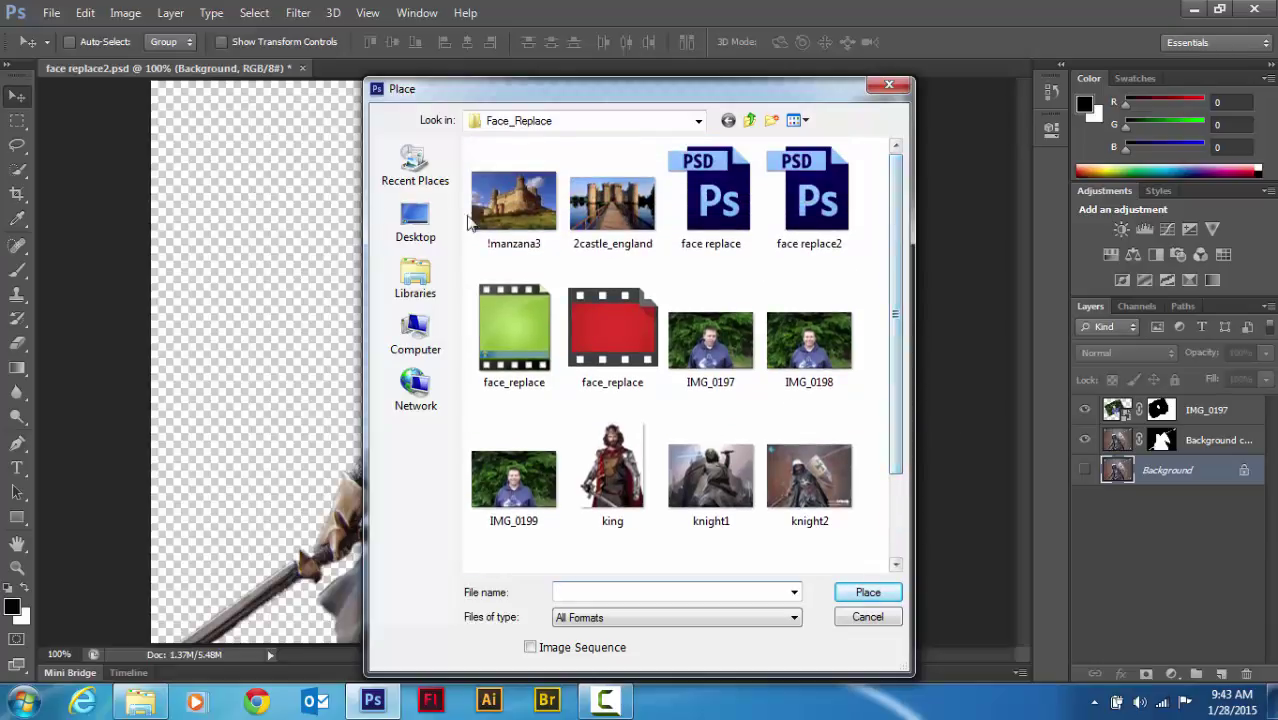
pyautogui.doubleClick(510, 202)
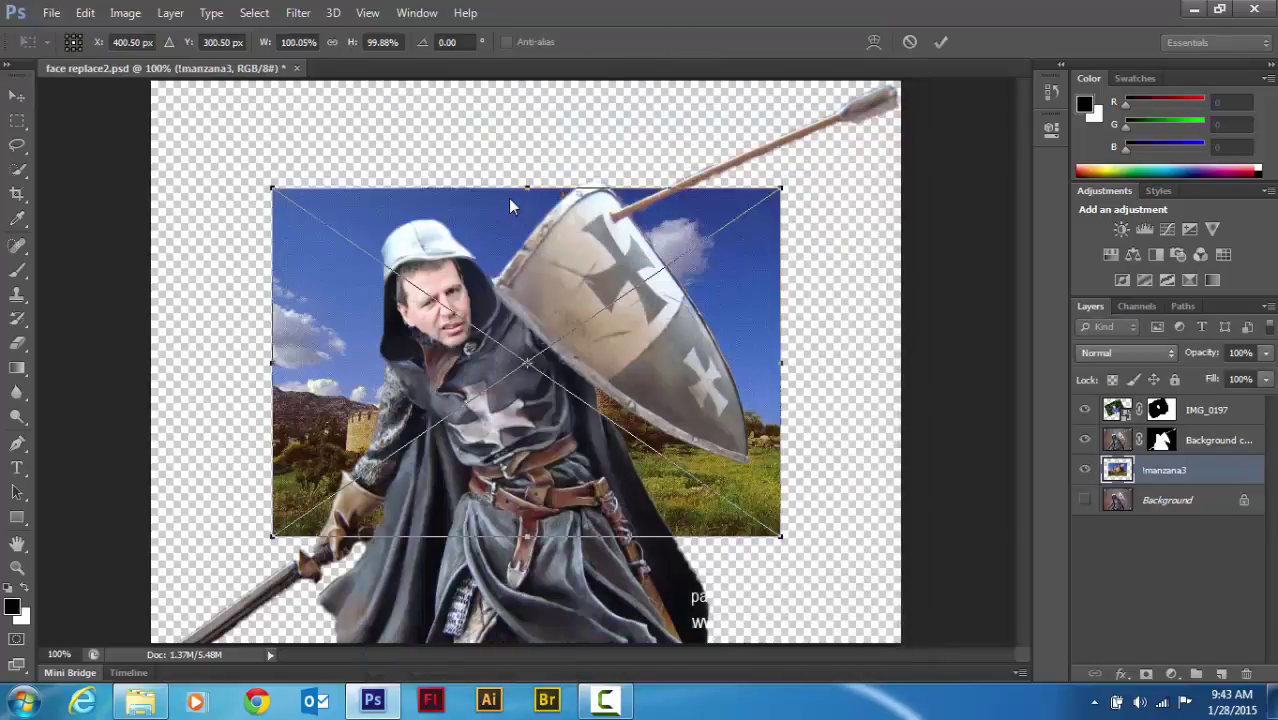
# Step: Stretch the castle image to fill the entire canvas, about 147% wide and 163% high, and apply the transformation
pyautogui.moveTo(268, 185); pyautogui.dragTo(151, 80)
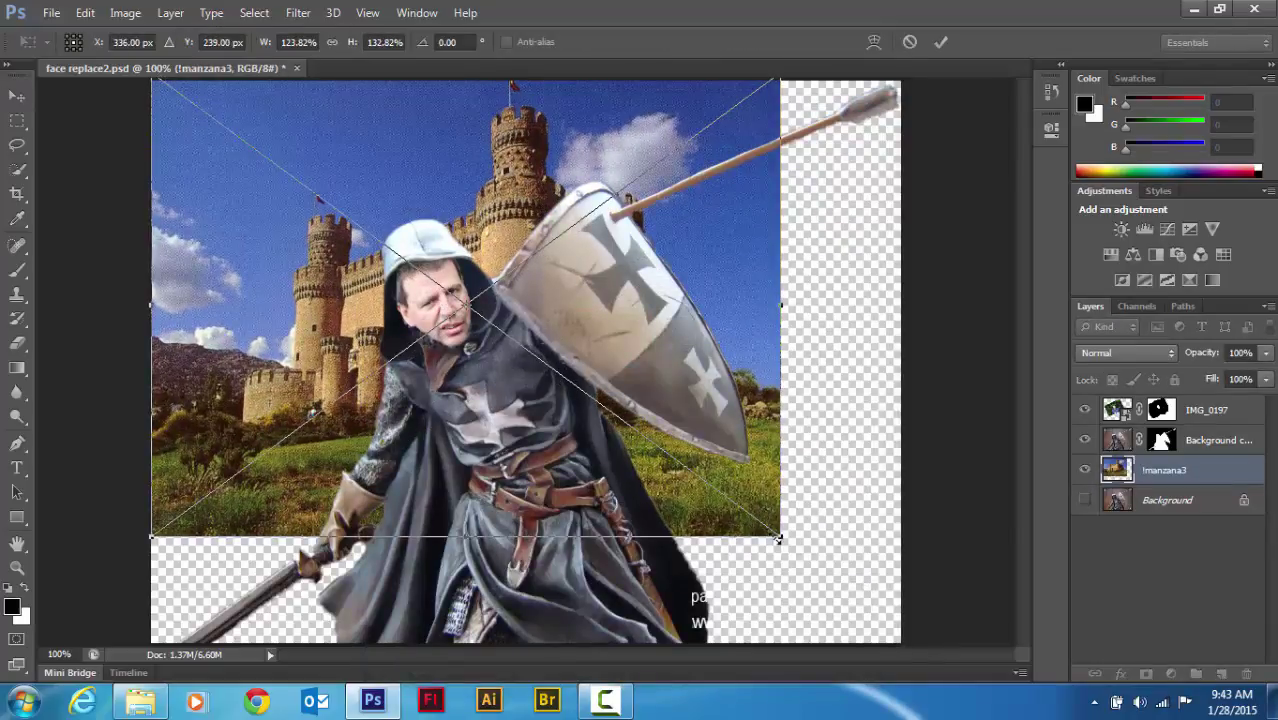
pyautogui.moveTo(779, 538); pyautogui.dragTo(901, 643)
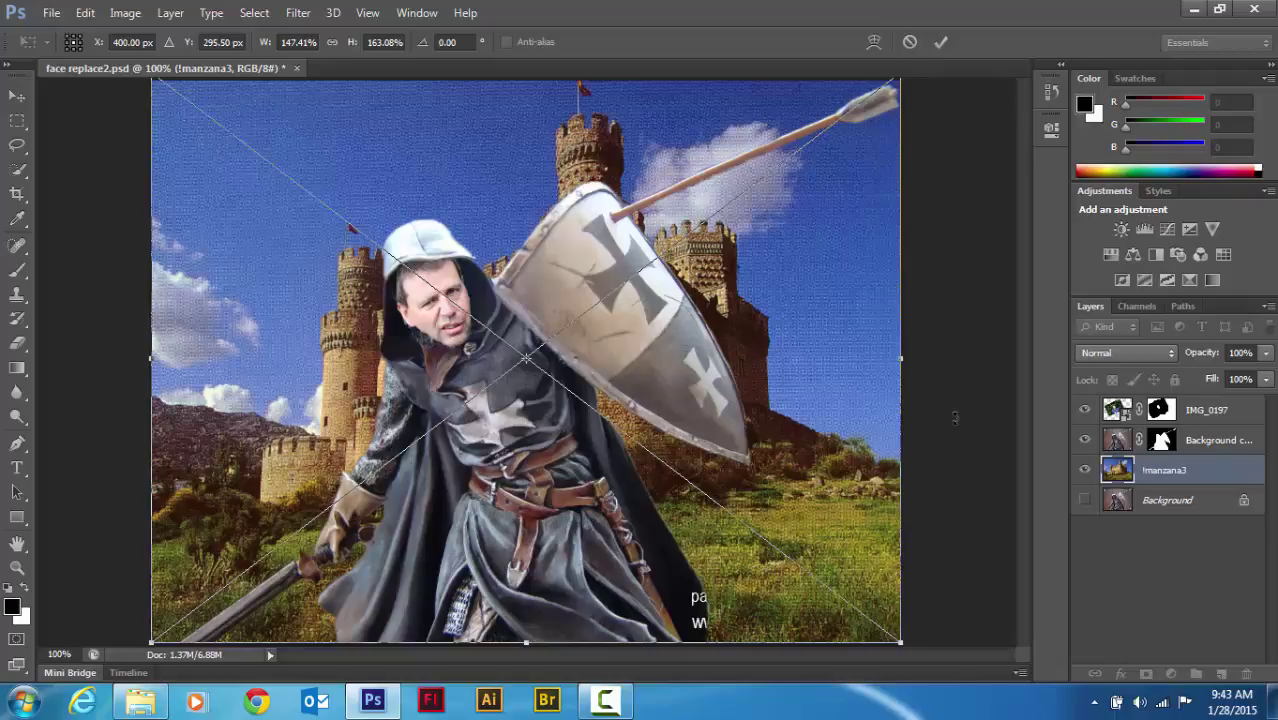
pyautogui.press('Return')
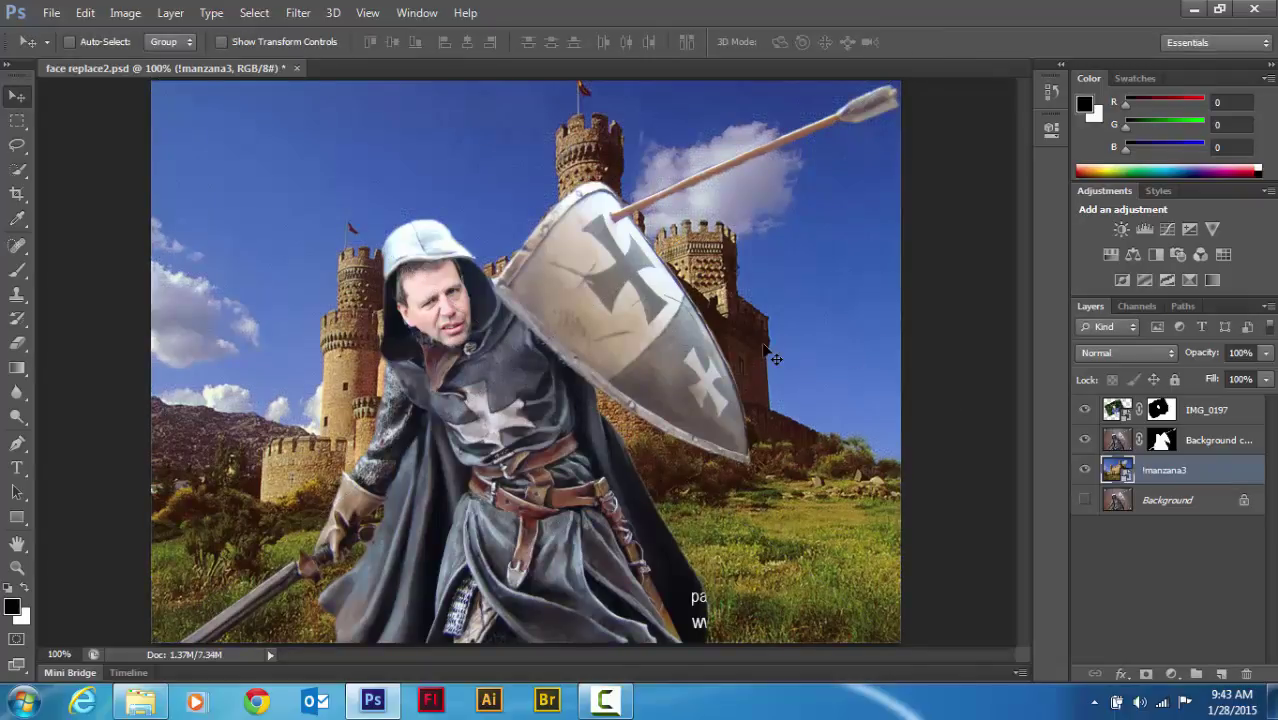
# Step: Duplicate the masked Background copy layer and move the duplicate above the IMG_0197 face layer
pyautogui.hotkey('ctrl', '-')
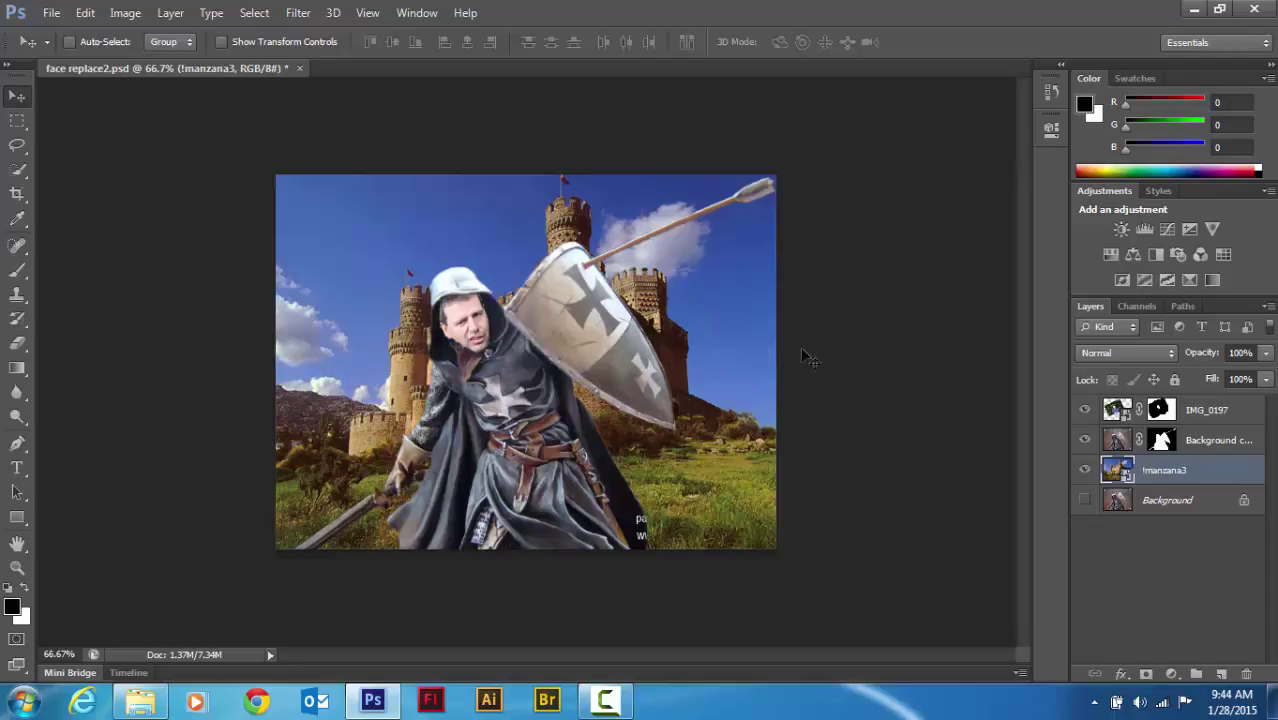
pyautogui.click(1220, 413)
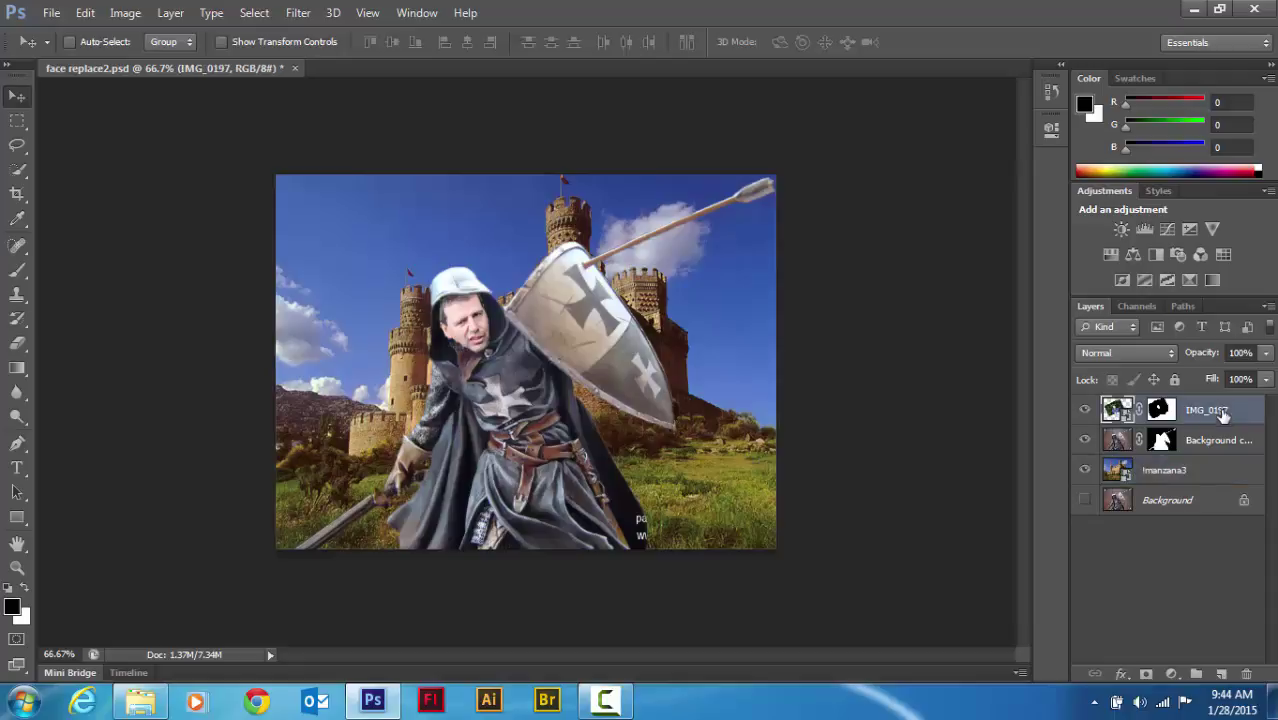
pyautogui.click(1224, 443)
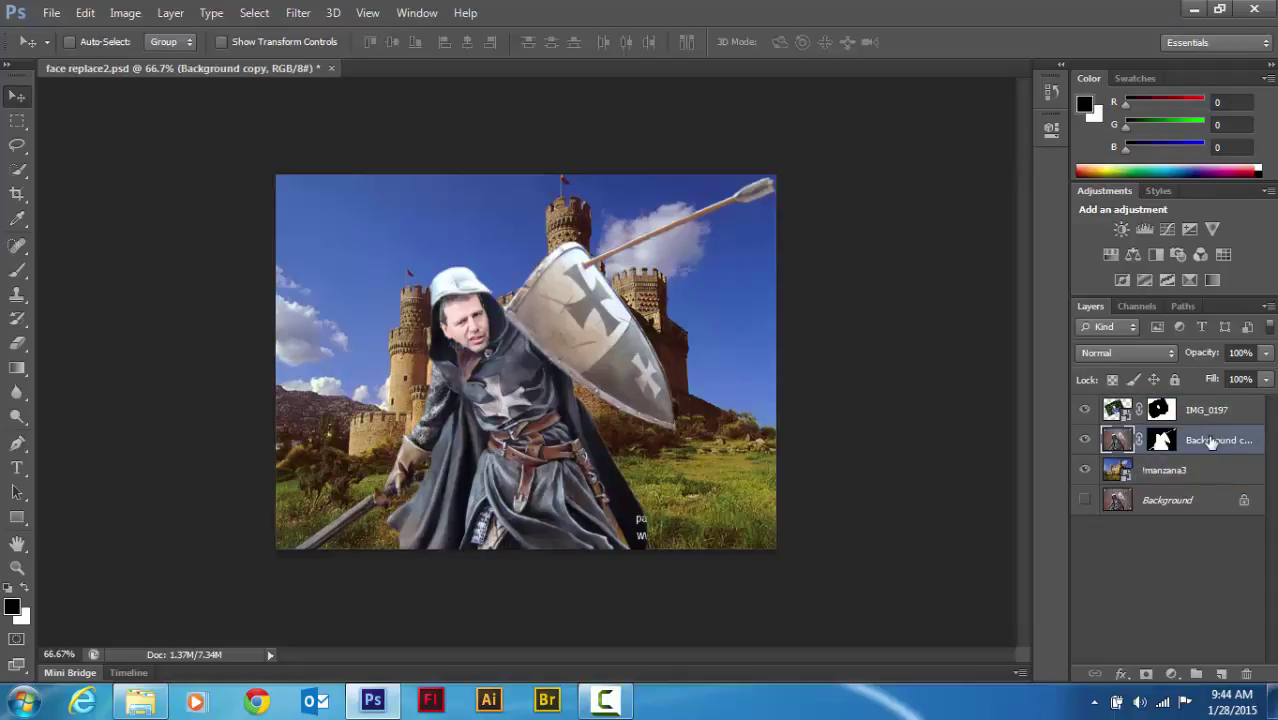
pyautogui.moveTo(1213, 443); pyautogui.dragTo(1221, 673)
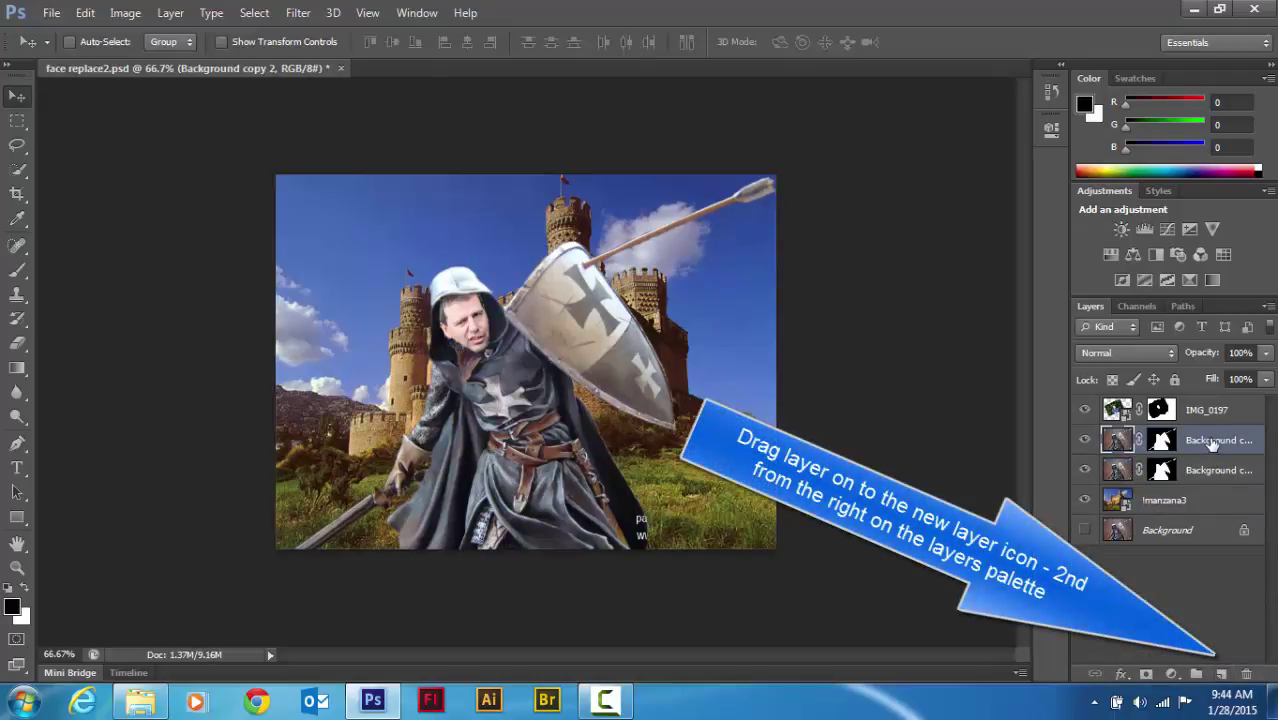
pyautogui.moveTo(1213, 444); pyautogui.dragTo(1212, 403)
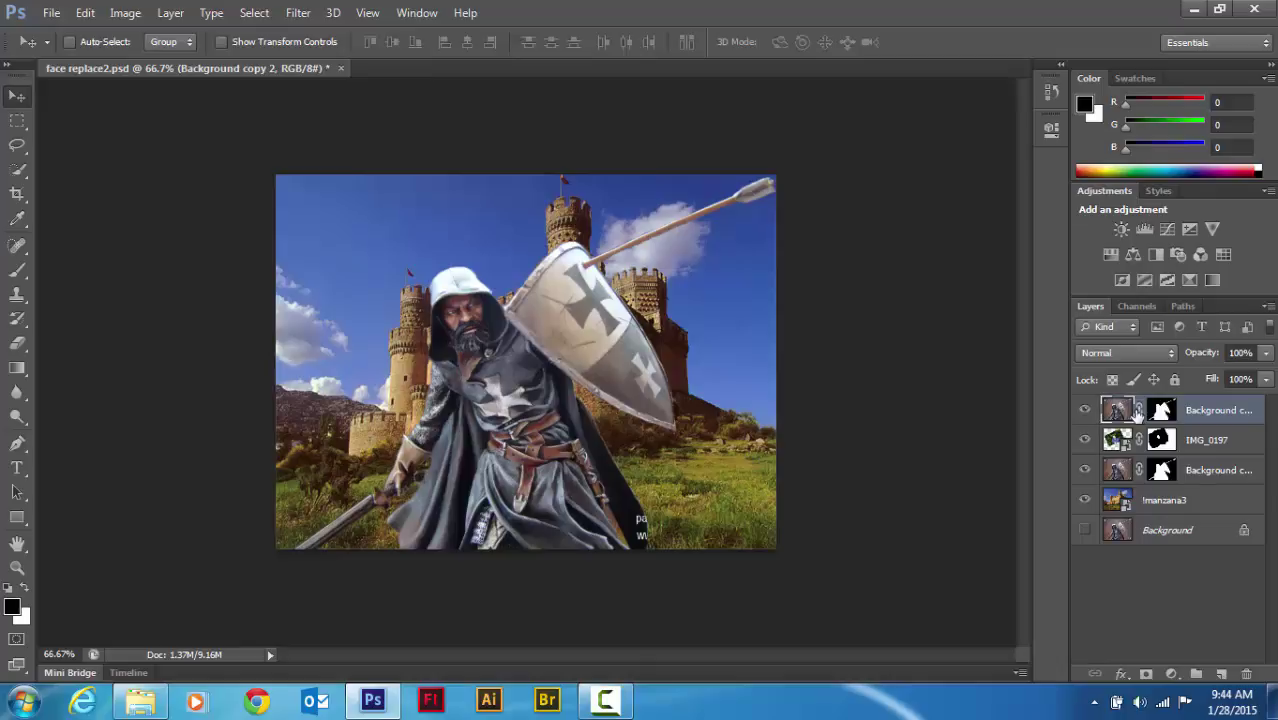
# Step: Paint black on the Background copy 2 mask over one eye and the nose, using a 9 px brush at 68% hardness
pyautogui.click(1199, 442)
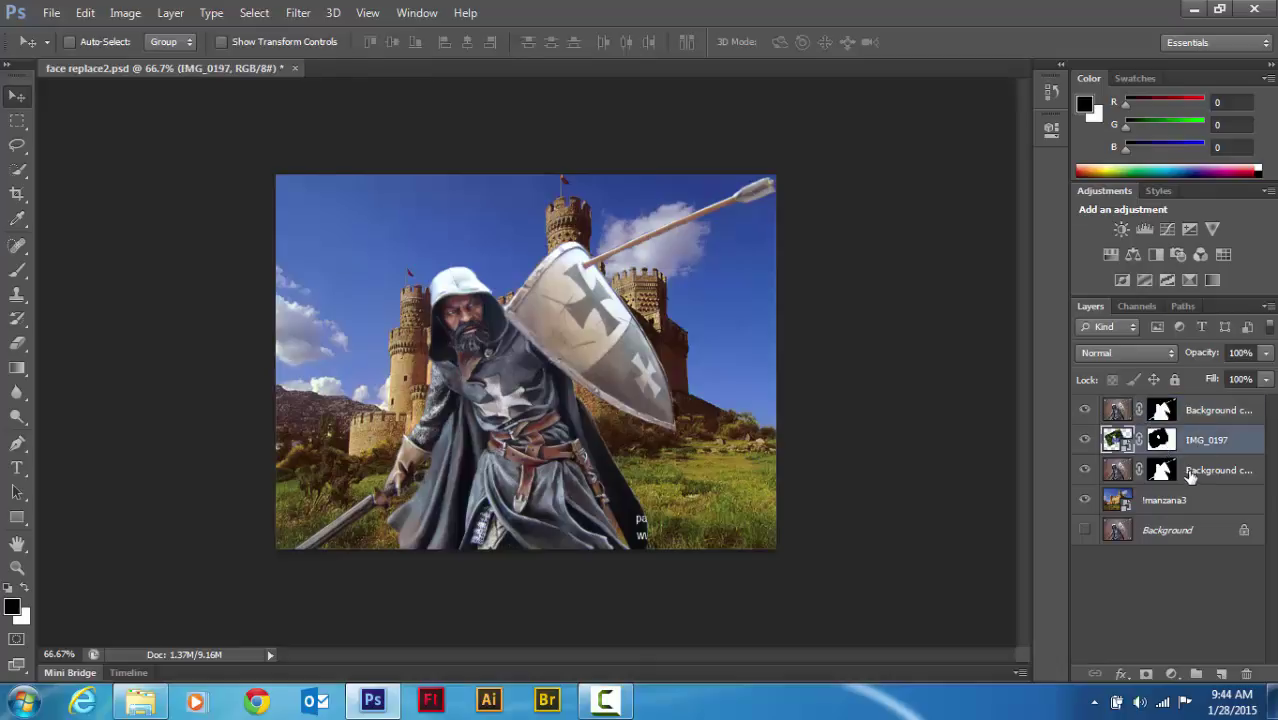
pyautogui.click(1190, 477)
pyautogui.click(1199, 411)
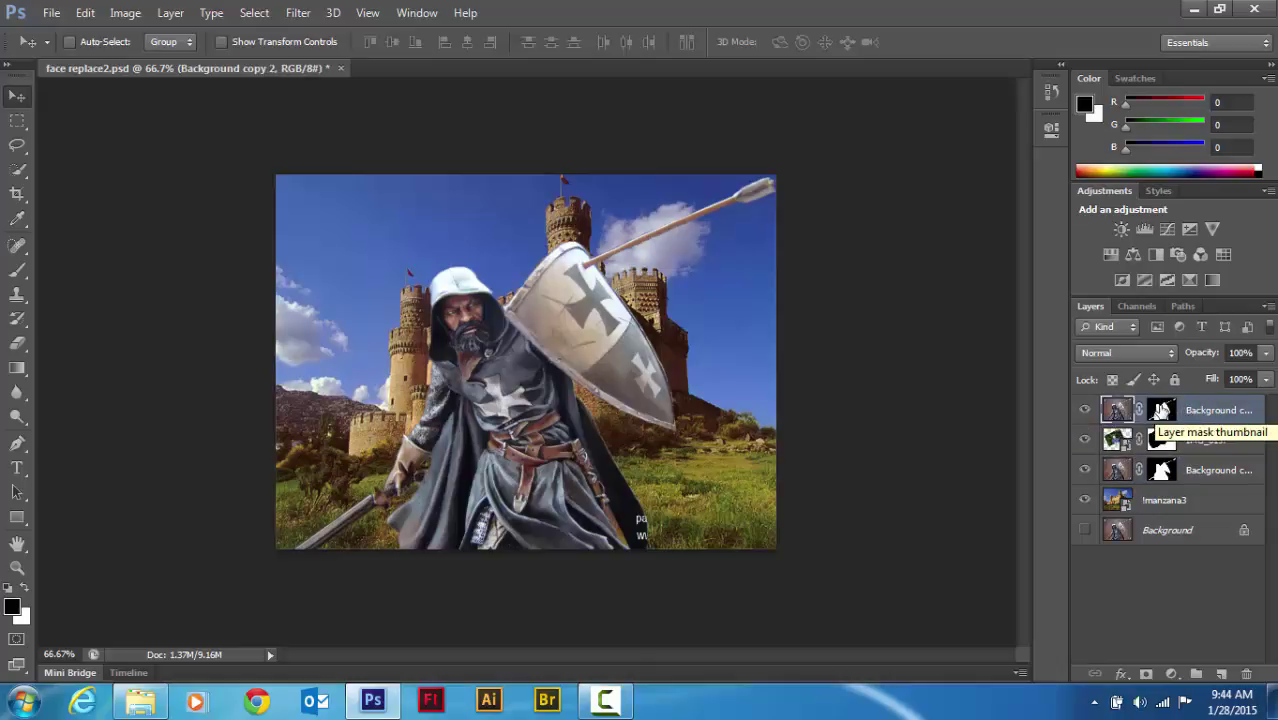
pyautogui.click(1161, 410)
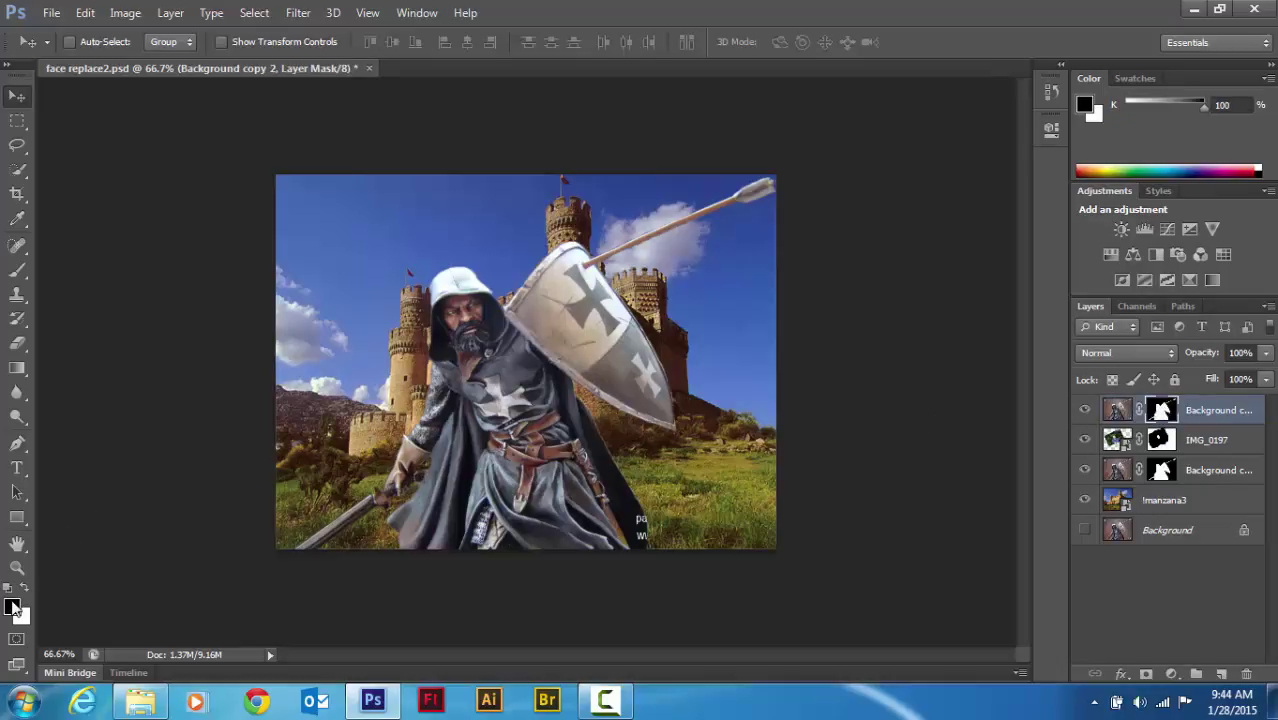
pyautogui.click(17, 270)
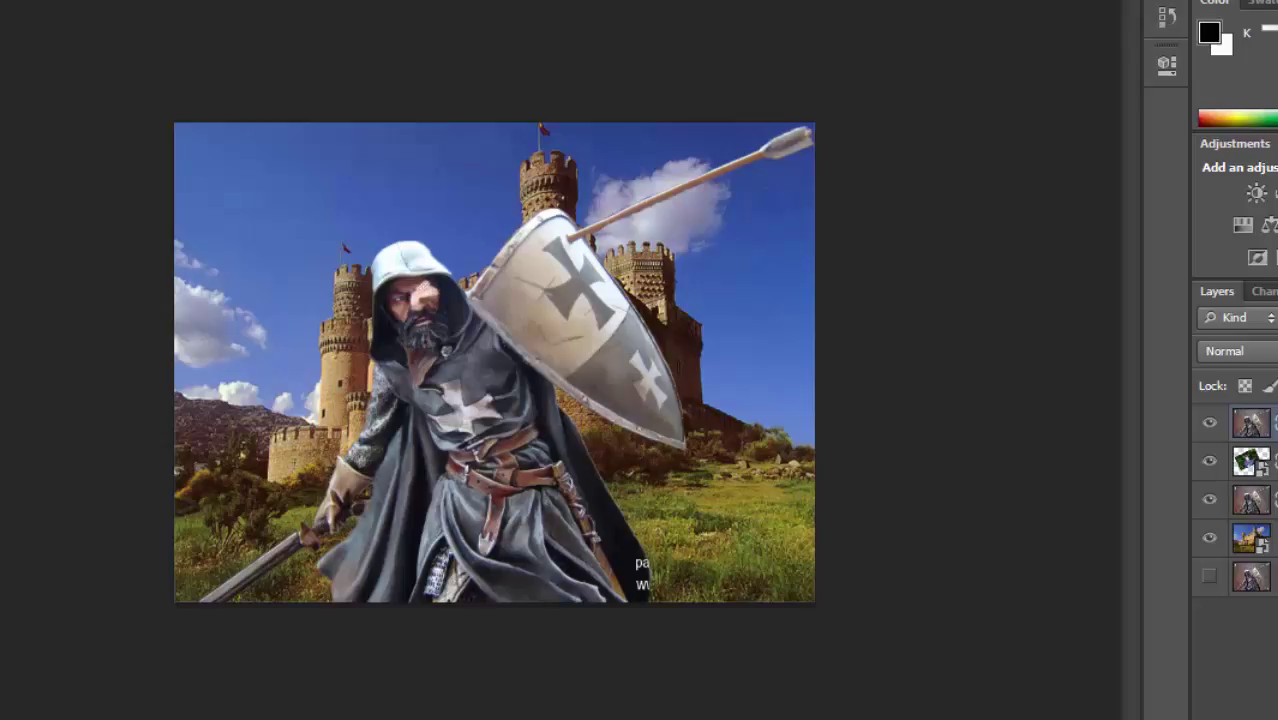
pyautogui.click(121, 47)
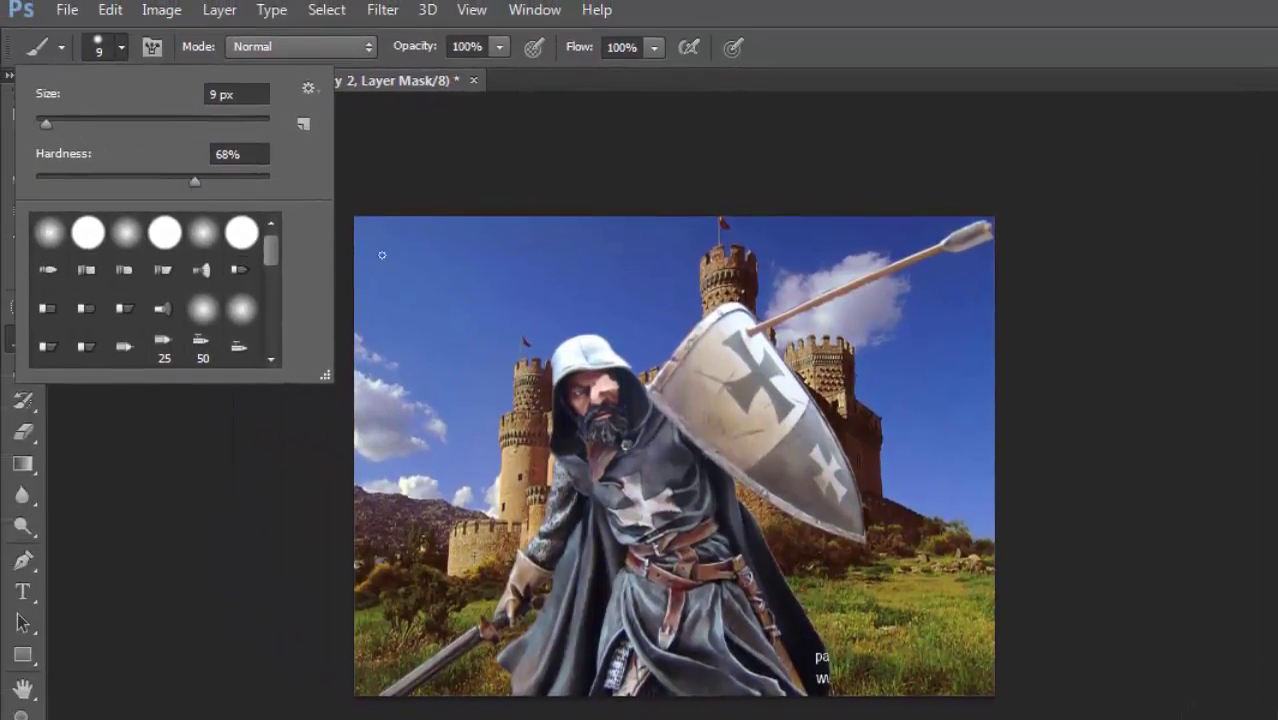
pyautogui.click(606, 387)
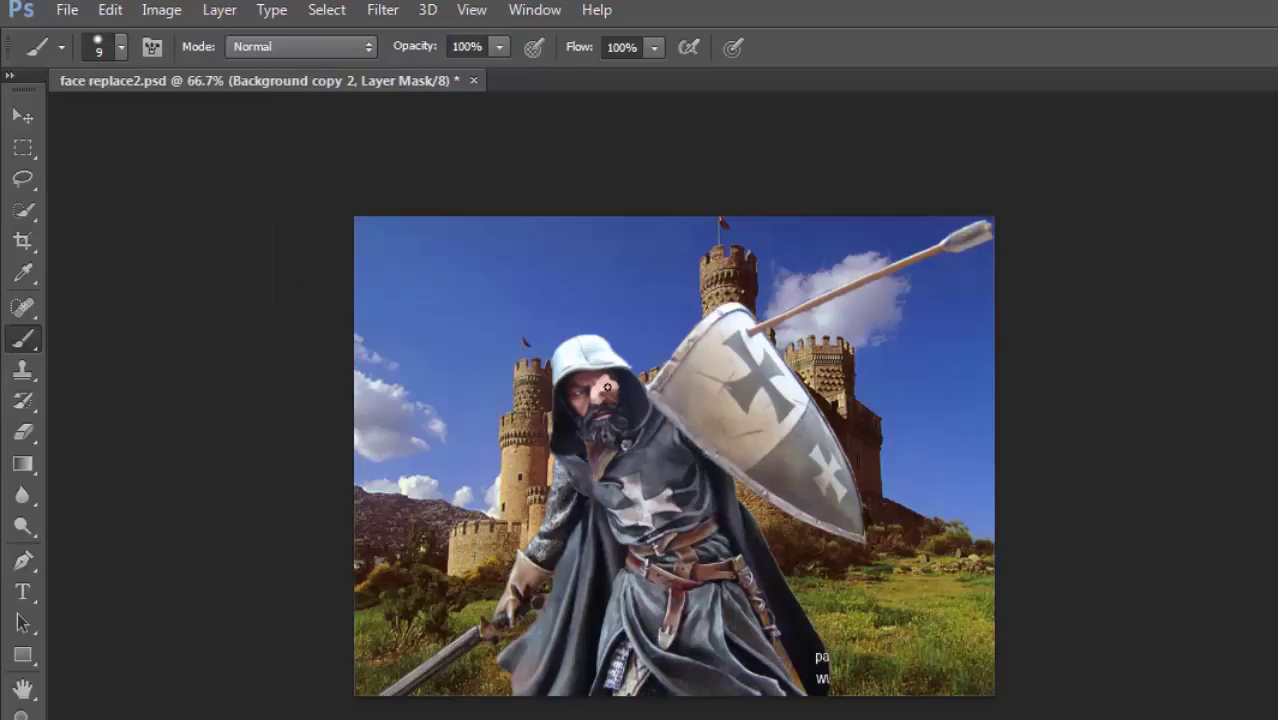
# Step: Shift the IMG_0197 portrait so its eye and nose line up with the opening in the knight's face
pyautogui.hotkey('ctrl', '+')
pyautogui.hotkey('ctrl', '+')
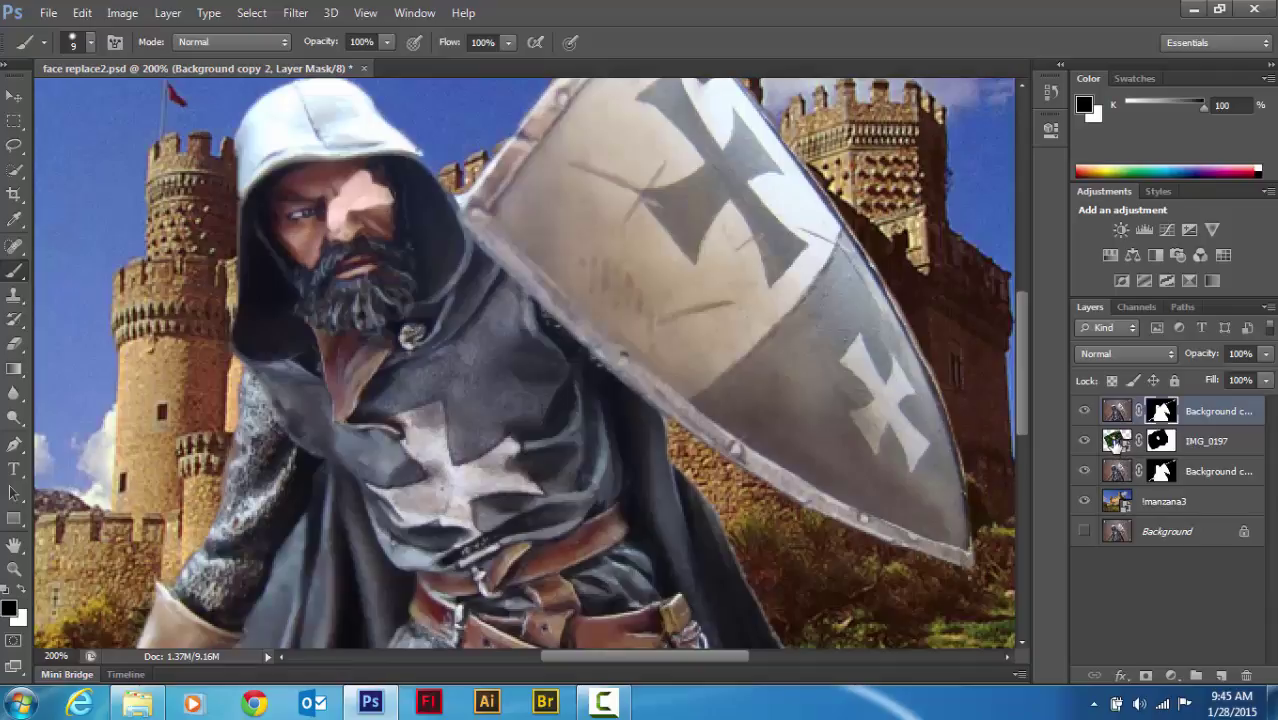
pyautogui.click(1116, 445)
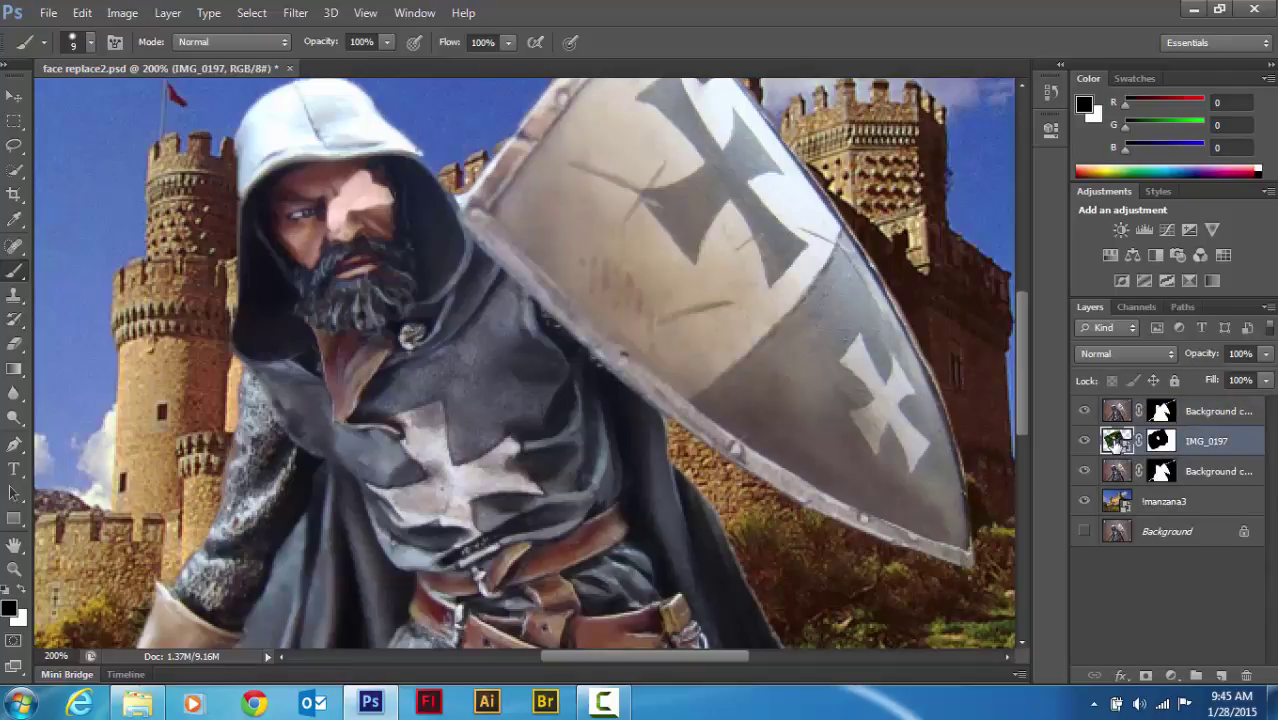
pyautogui.click(15, 97)
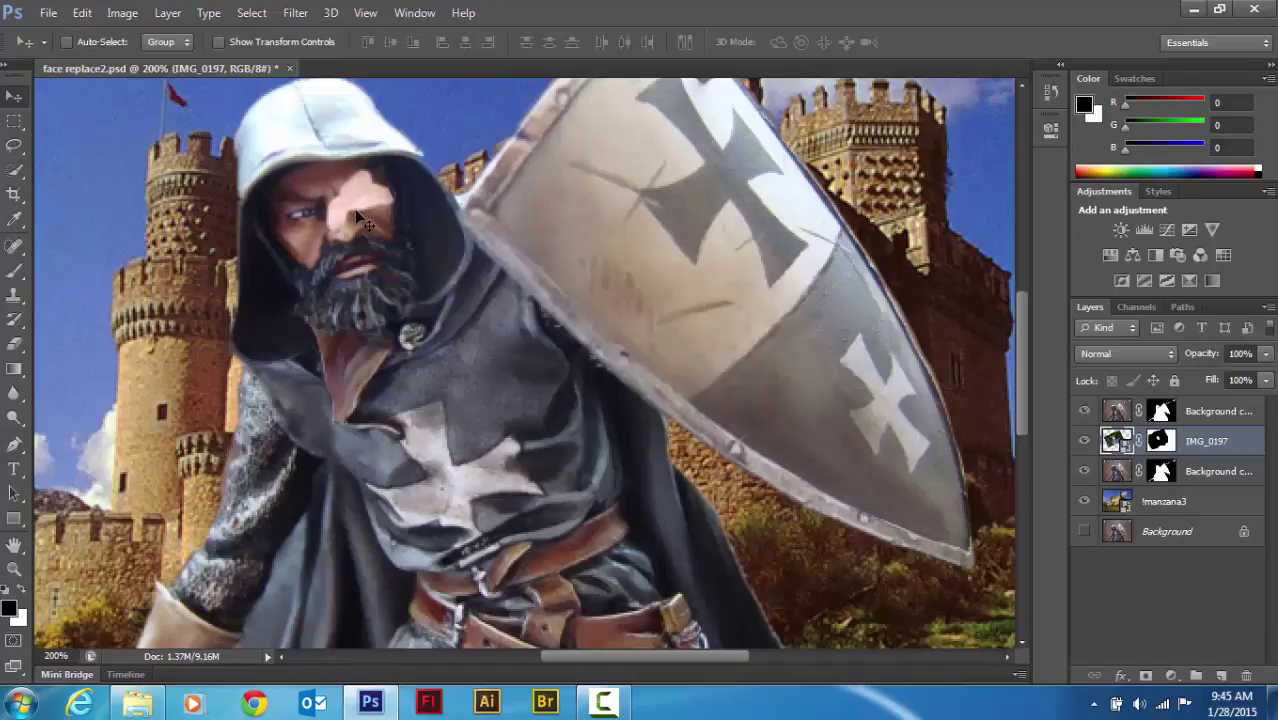
pyautogui.moveTo(355, 198); pyautogui.dragTo(339, 189)
# Step: Mask away the knight's remaining forehead, eyes, nose, cheeks and lips on Background copy 2 with the 9 px brush, keeping the hood and beard
pyautogui.click(1161, 413)
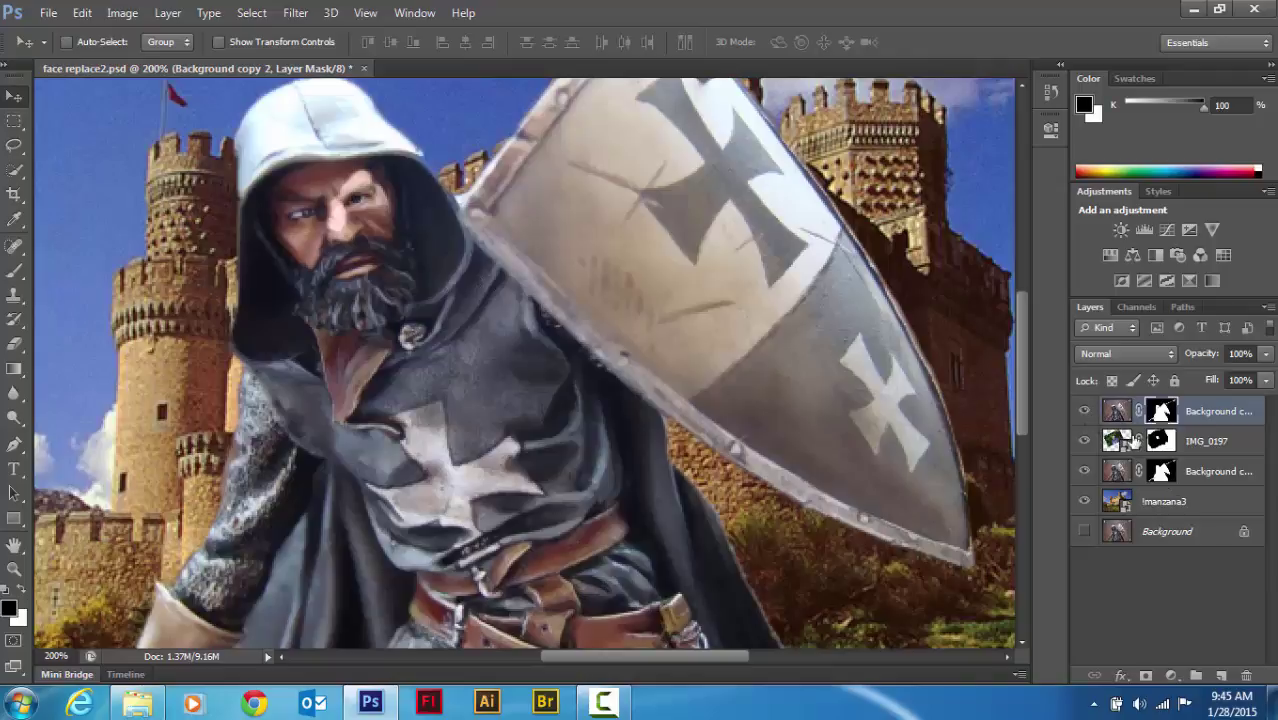
pyautogui.click(14, 270)
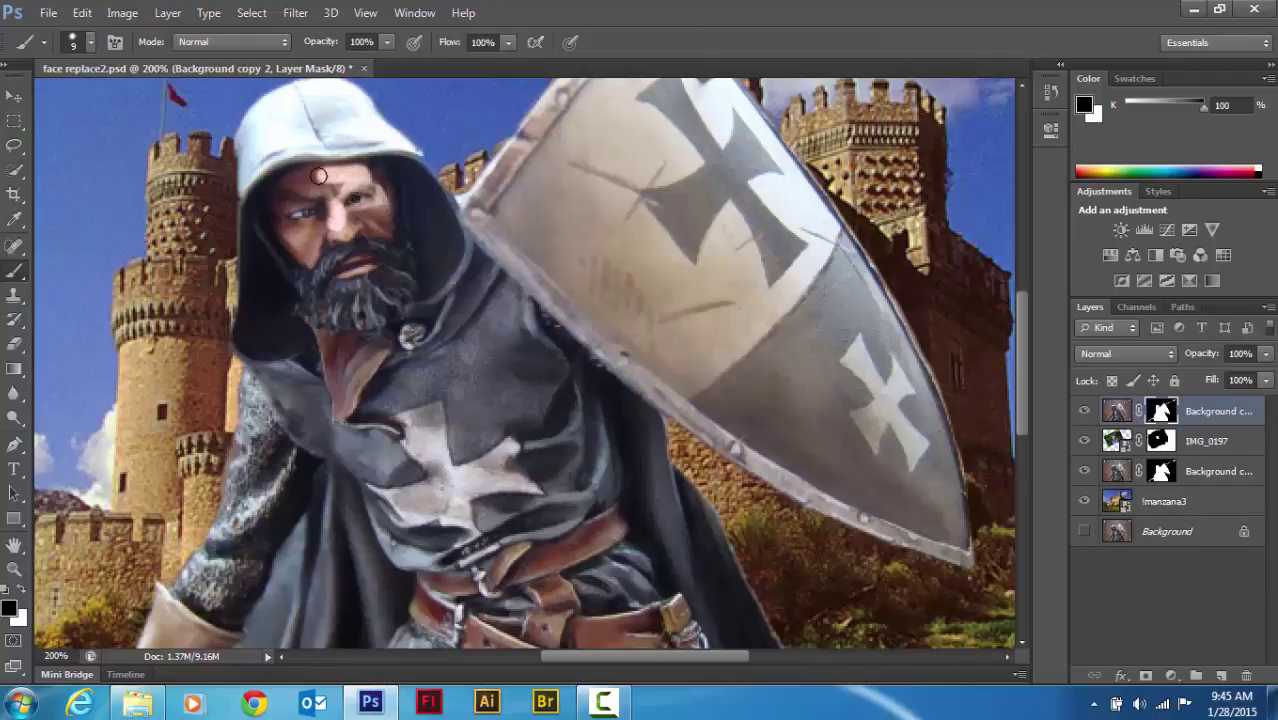
pyautogui.moveTo(284, 193)
pyautogui.mouseDown()
pyautogui.moveTo(277, 205)
pyautogui.moveTo(306, 258)
pyautogui.moveTo(295, 213)
pyautogui.moveTo(304, 228)
pyautogui.moveTo(296, 205)
pyautogui.moveTo(312, 190)
pyautogui.moveTo(336, 187)
pyautogui.moveTo(312, 194)
pyautogui.moveTo(330, 194)
pyautogui.moveTo(314, 250)
pyautogui.moveTo(350, 230)
pyautogui.moveTo(348, 206)
pyautogui.moveTo(362, 230)
pyautogui.moveTo(382, 230)
pyautogui.moveTo(380, 208)
pyautogui.moveTo(366, 216)
pyautogui.moveTo(368, 175)
pyautogui.moveTo(380, 212)
pyautogui.moveTo(301, 190)
pyautogui.moveTo(284, 207)
pyautogui.moveTo(303, 257)
pyautogui.moveTo(277, 205)
pyautogui.moveTo(278, 192)
pyautogui.moveTo(306, 187)
pyautogui.mouseUp()
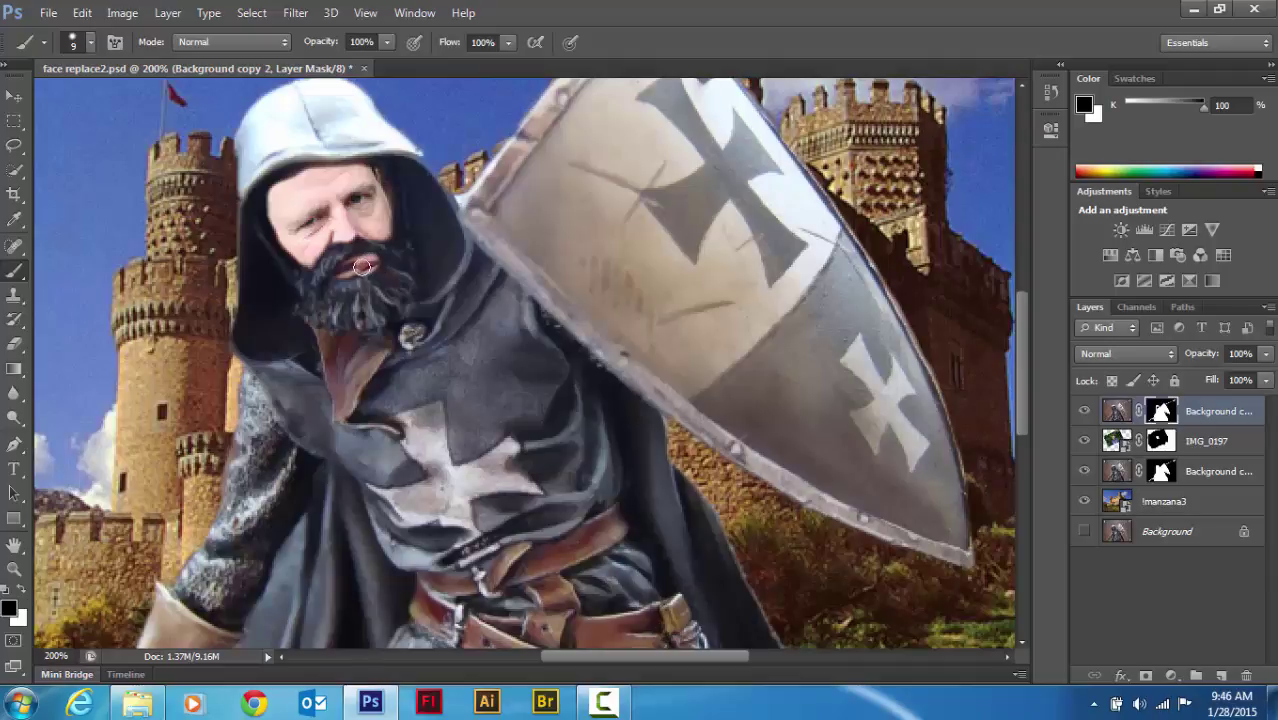
pyautogui.moveTo(362, 266); pyautogui.dragTo(346, 273)
pyautogui.hotkey('ctrl', '-')
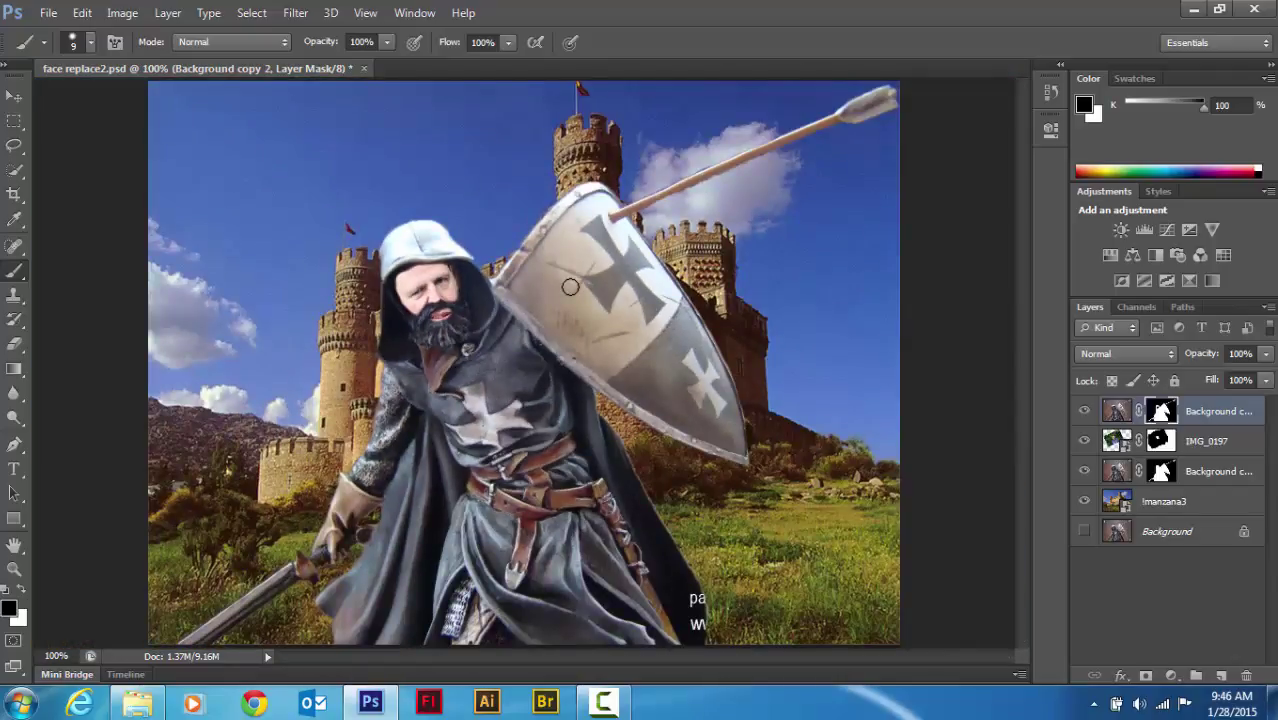
# Step: Examine what each knight and face layer contributes over the castle by toggling their visibility, ending with all of them shown
pyautogui.click(1085, 413)
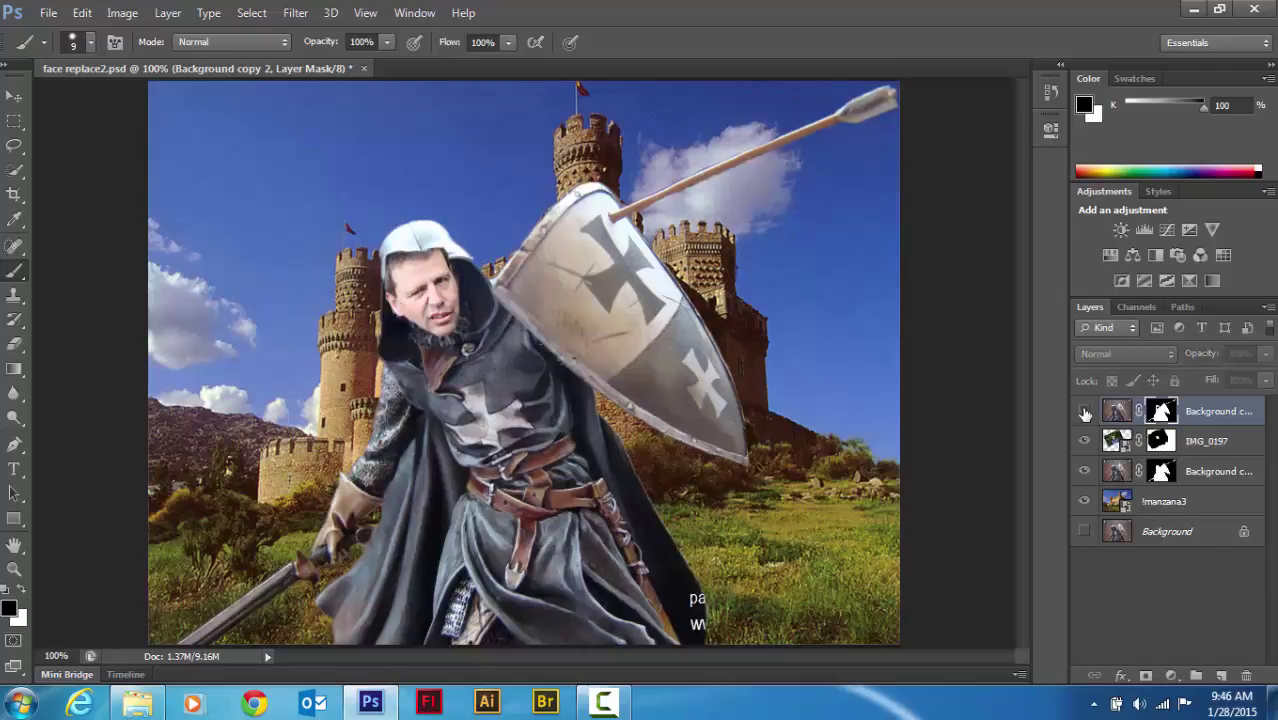
pyautogui.click(1085, 413)
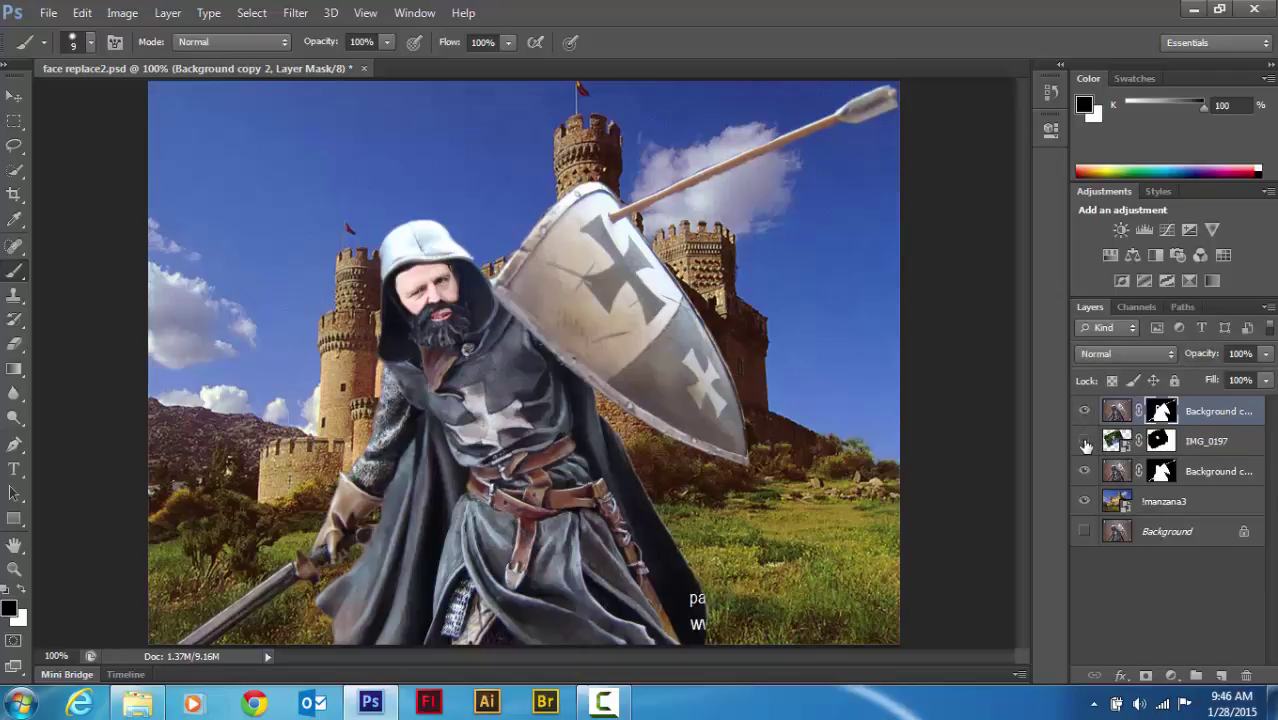
pyautogui.click(1084, 441)
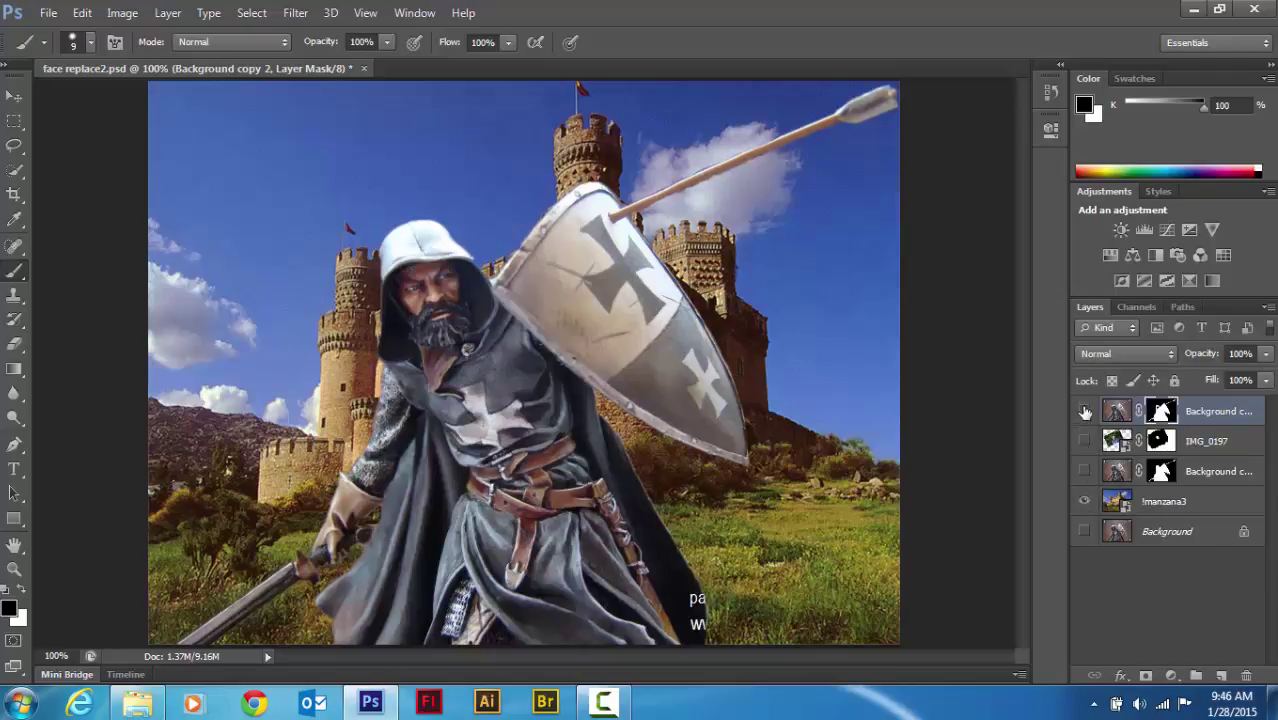
pyautogui.click(1084, 411)
pyautogui.click(1084, 471)
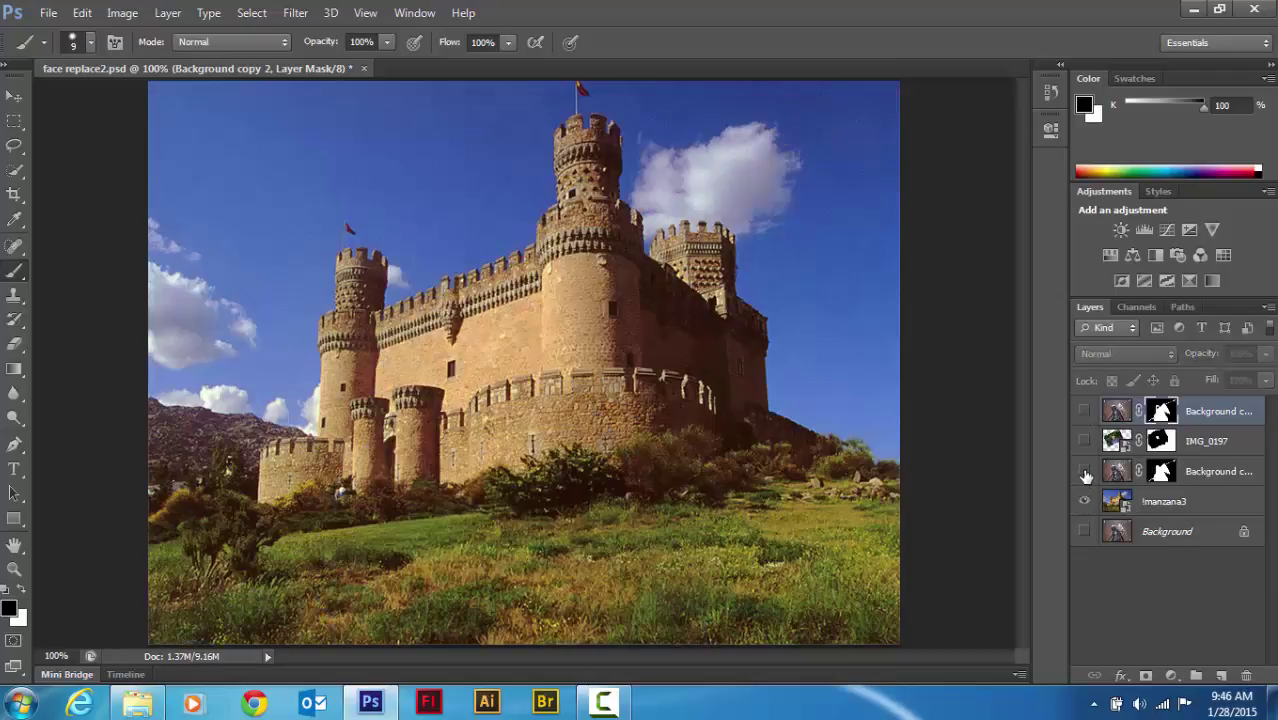
pyautogui.click(1085, 472)
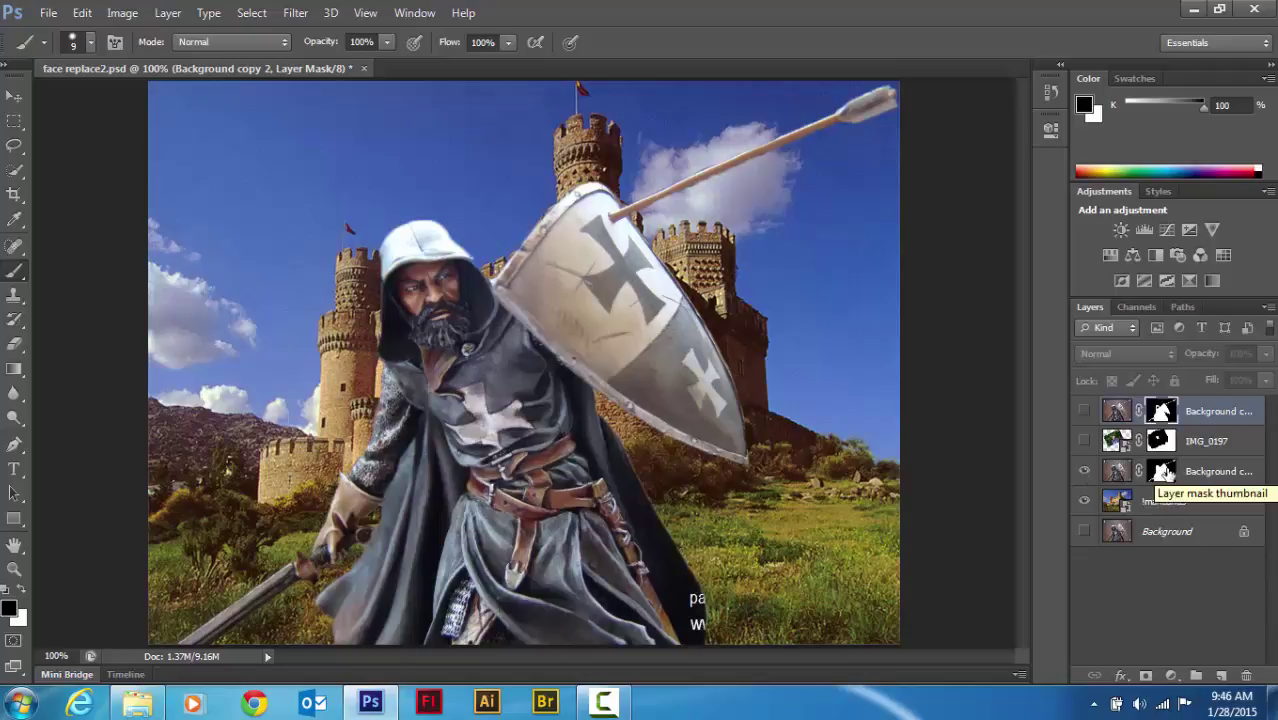
pyautogui.click(1084, 442)
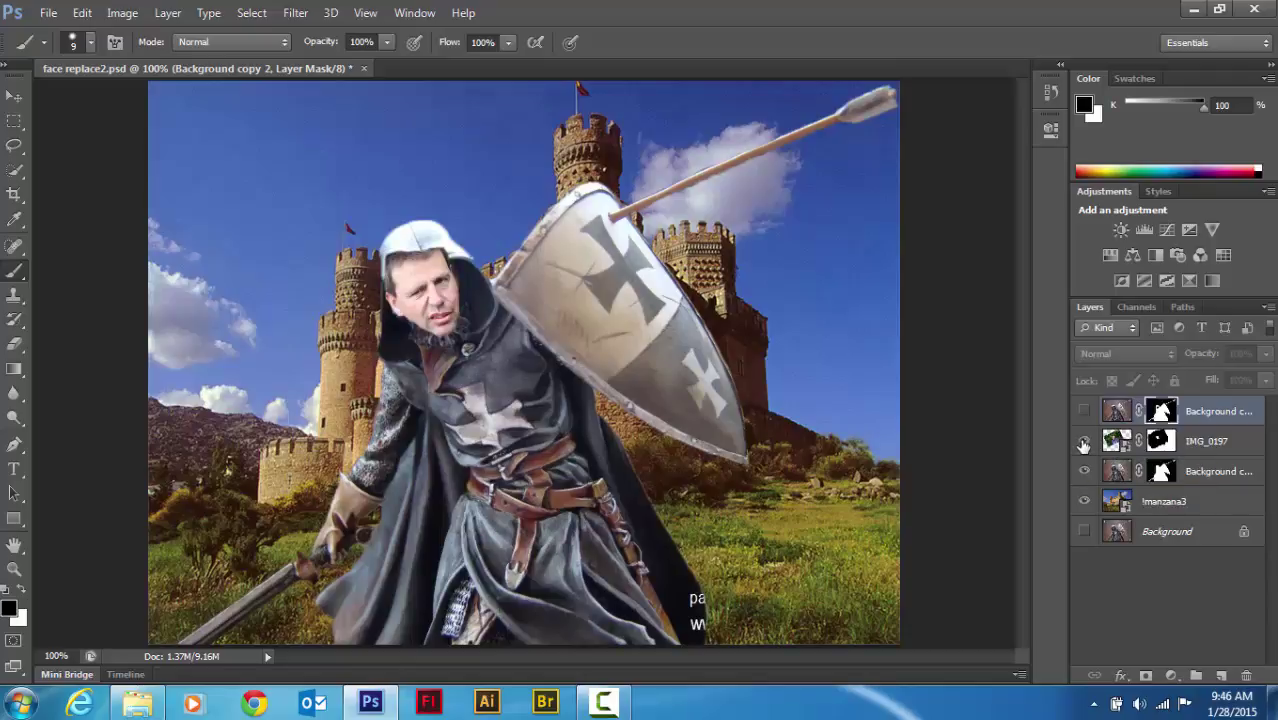
pyautogui.click(1085, 412)
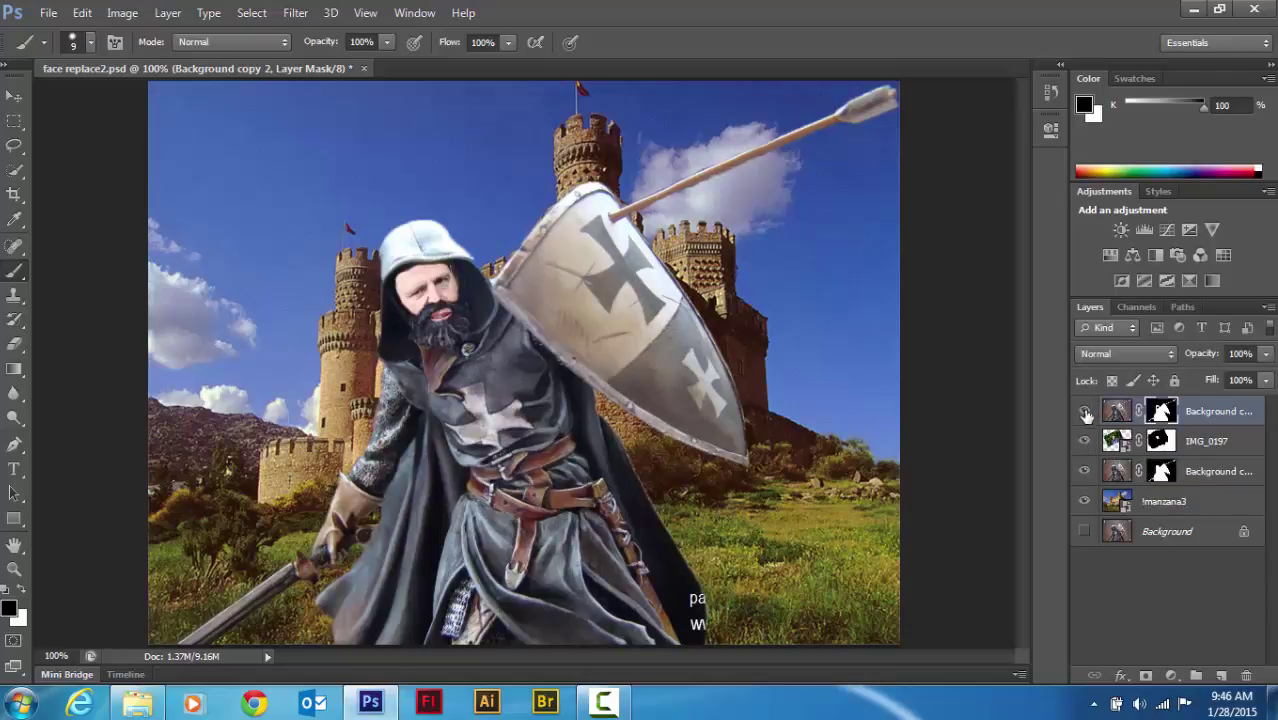